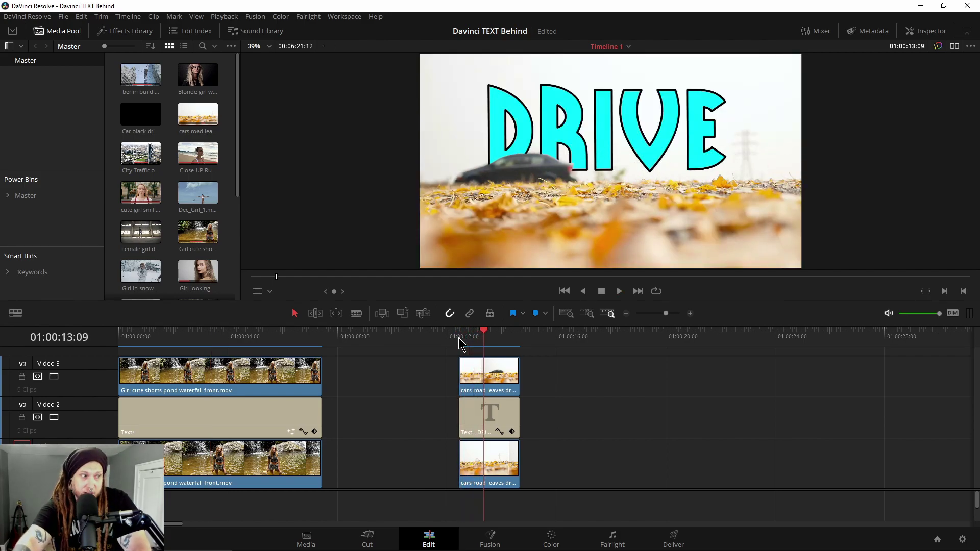
Scrub through the finished example showing the word TEXT behind the girl in the waterfall.
drag(482, 343, 205, 366)
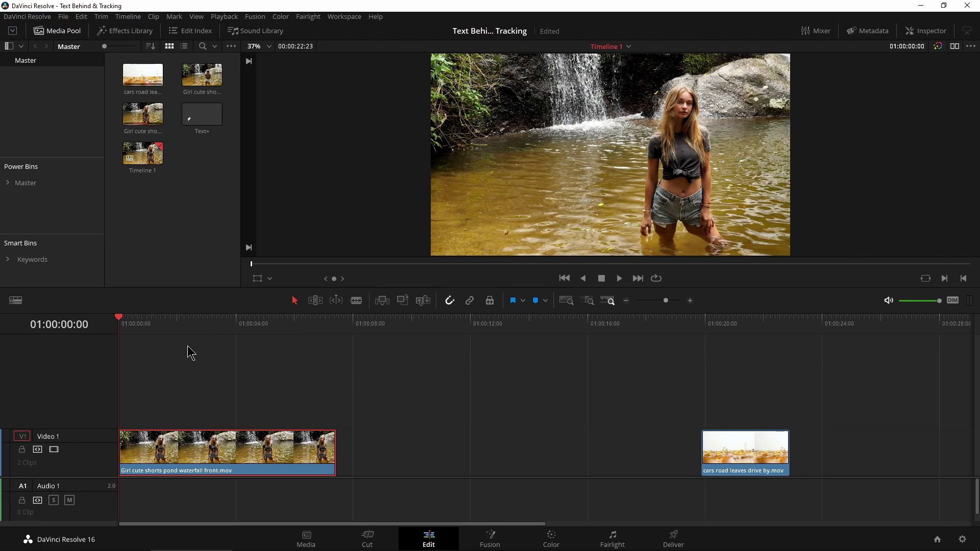
Preview the timeline in cinema view, then duplicate the waterfall clip onto a track above it.
key(p)
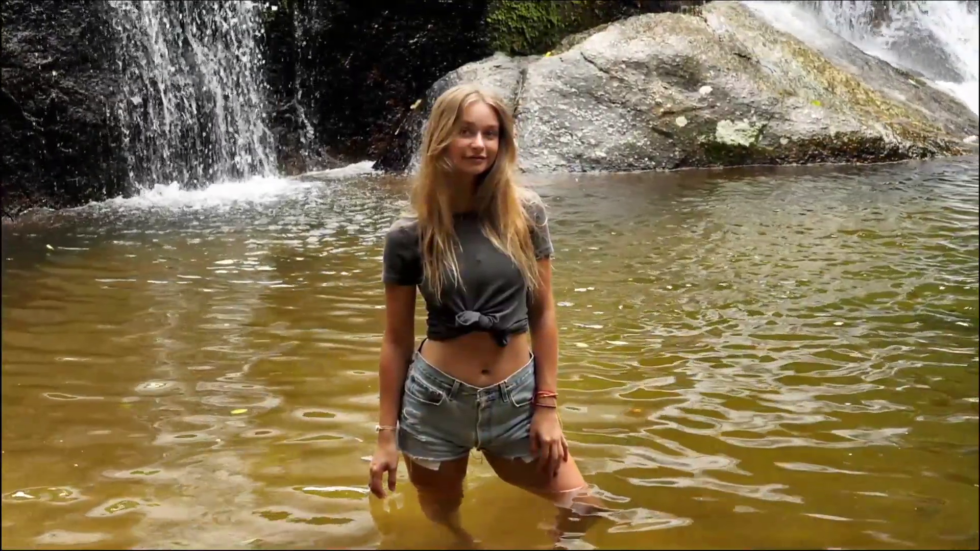
key(p)
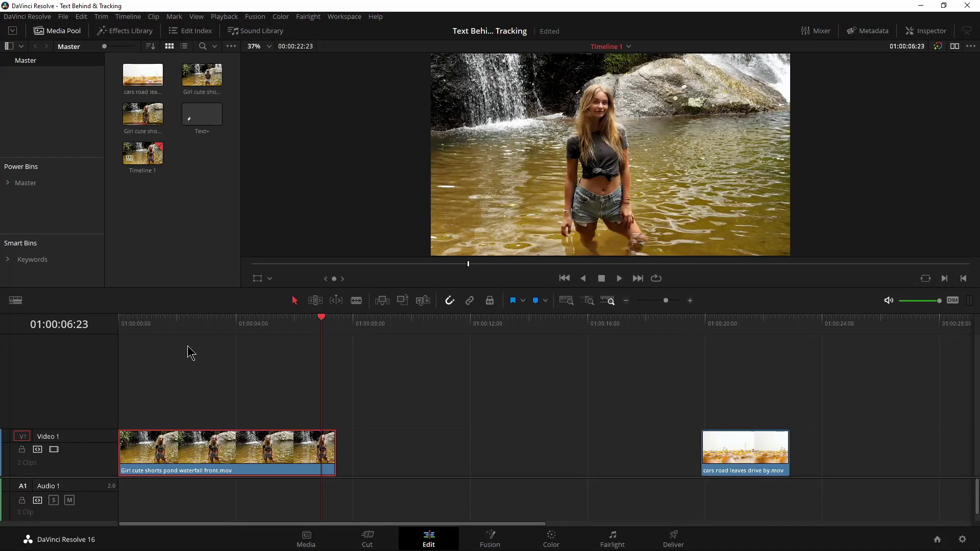
click(703, 325)
key(space)
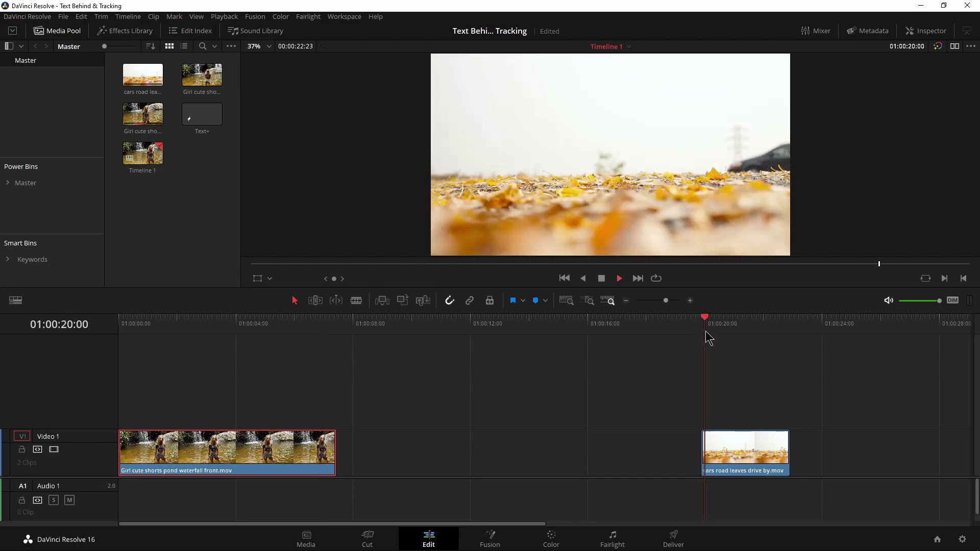
drag(190, 327, 104, 334)
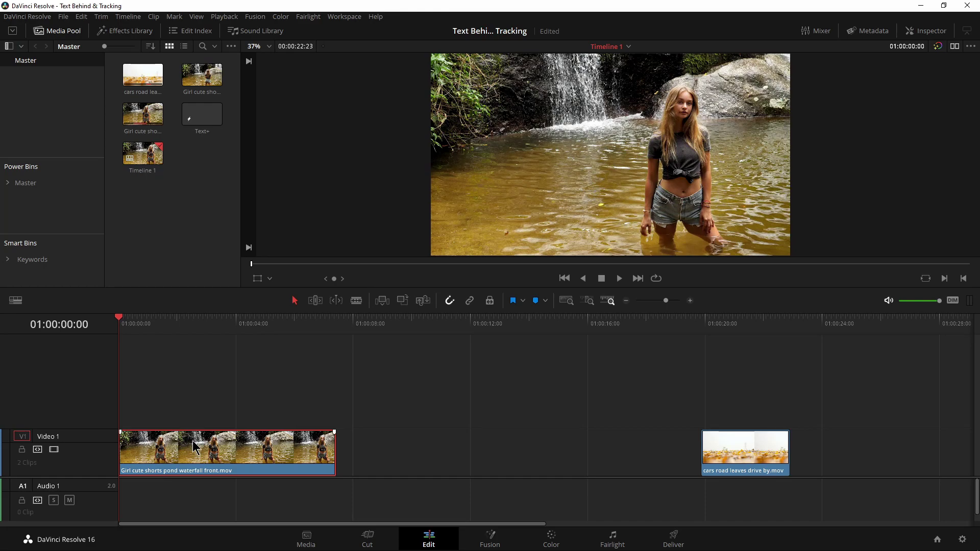
drag(195, 447, 189, 363)
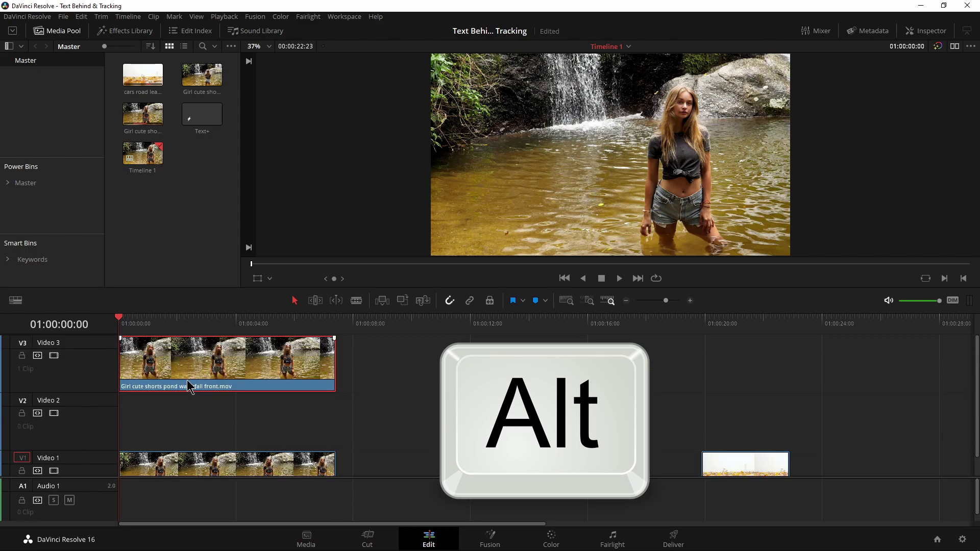
Add a Text+ title to Video 2, trimmed to the waterfall clip's length.
click(133, 31)
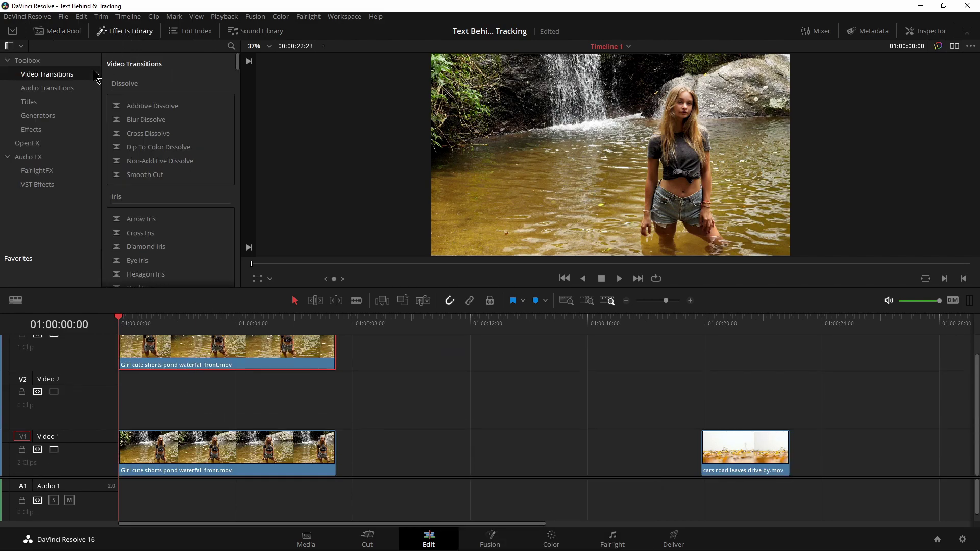
click(31, 103)
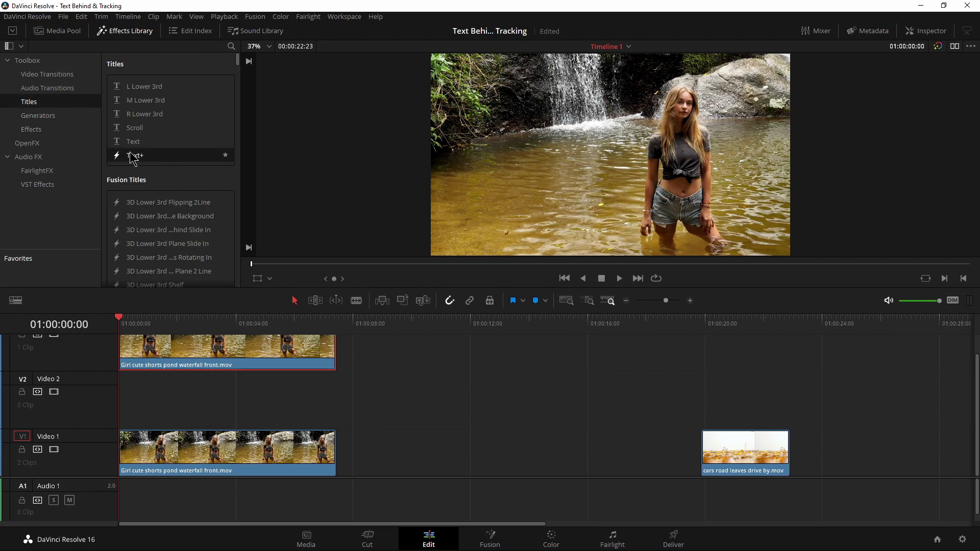
drag(132, 162, 102, 397)
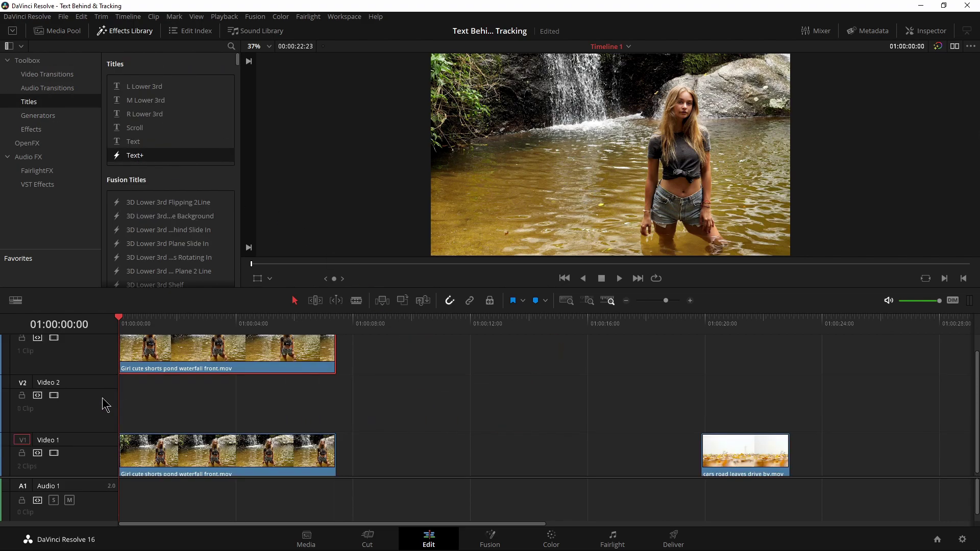
drag(120, 162, 122, 409)
drag(265, 400, 335, 403)
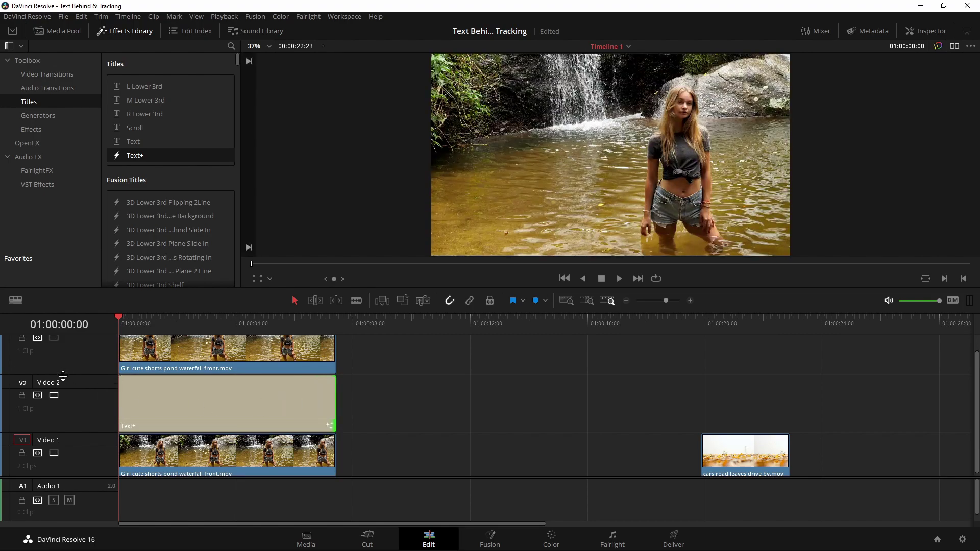
Disable the top Video 3 waterfall copy so 'Title' shows, and select the Text+ clip.
drag(82, 375, 81, 393)
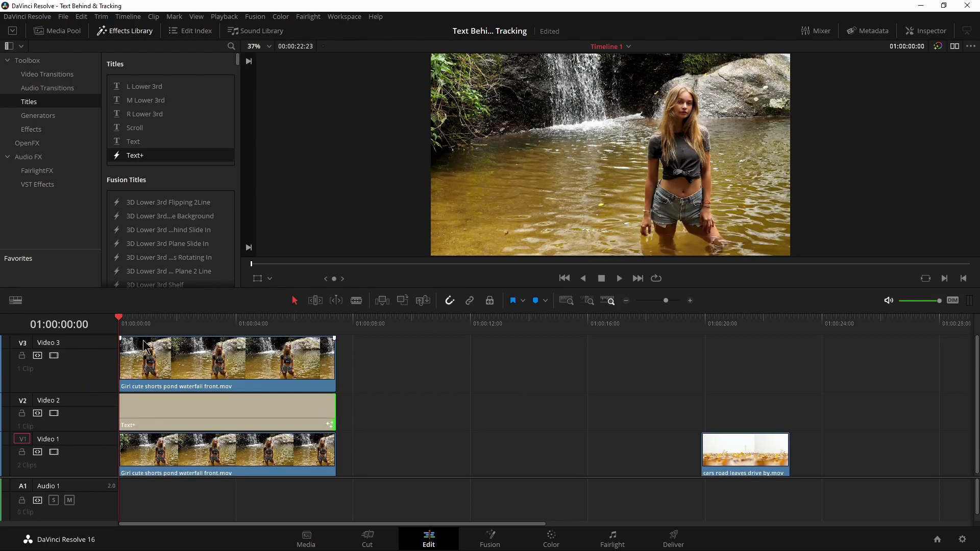
click(54, 356)
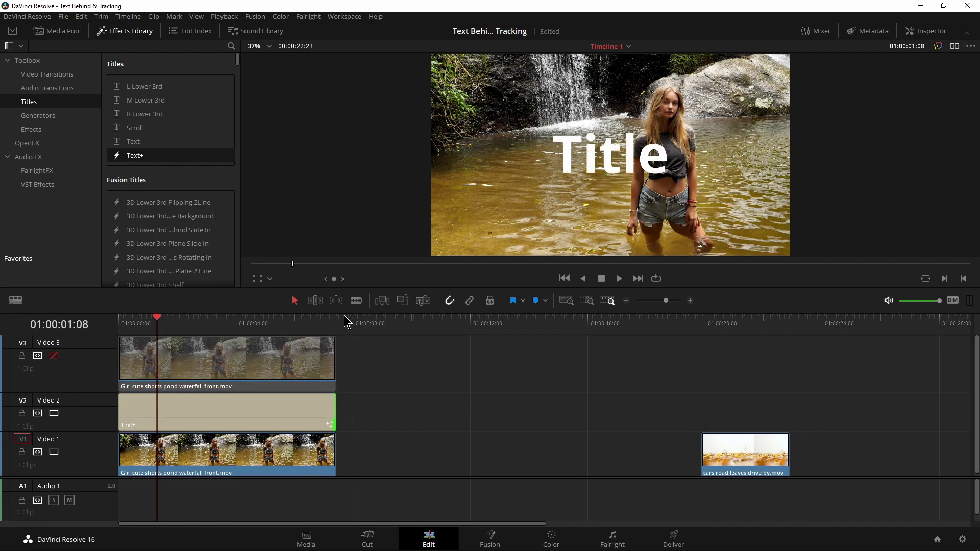
click(213, 420)
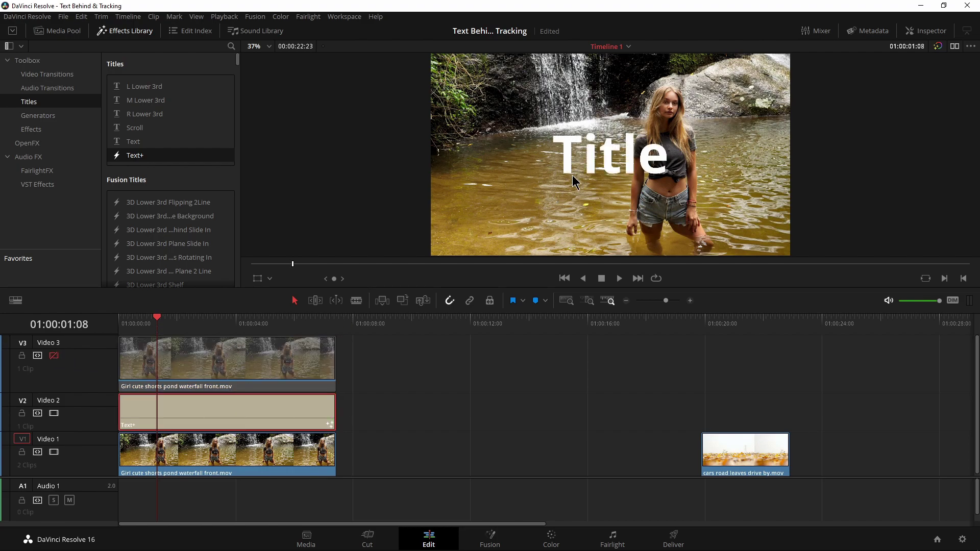
Change the title text to 'TEXT' and enlarge it to size 0.3976.
click(925, 30)
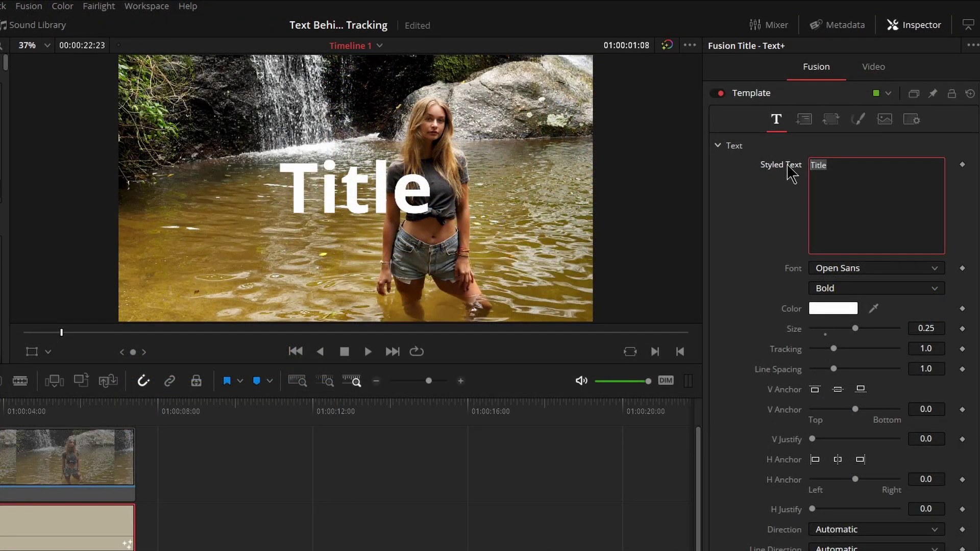
text(TEXT)
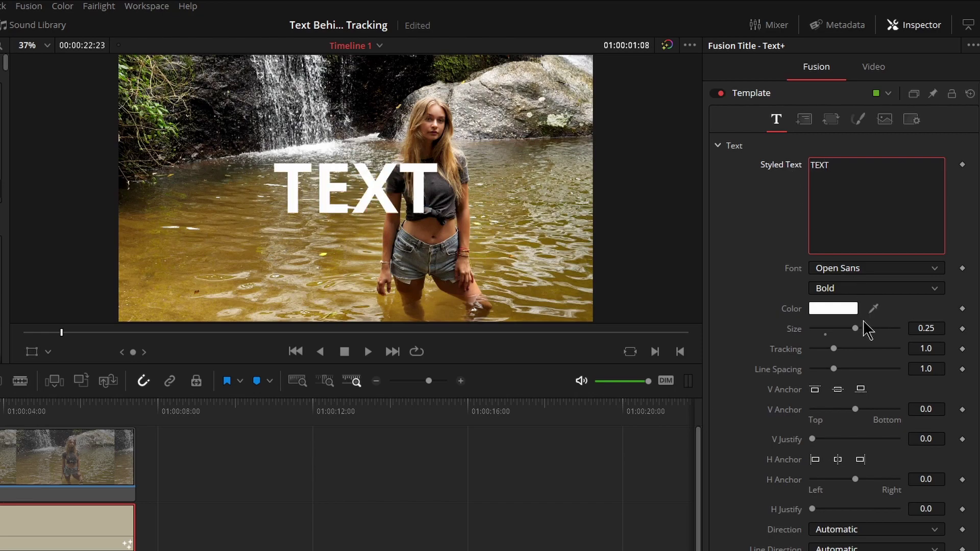
drag(855, 329, 882, 339)
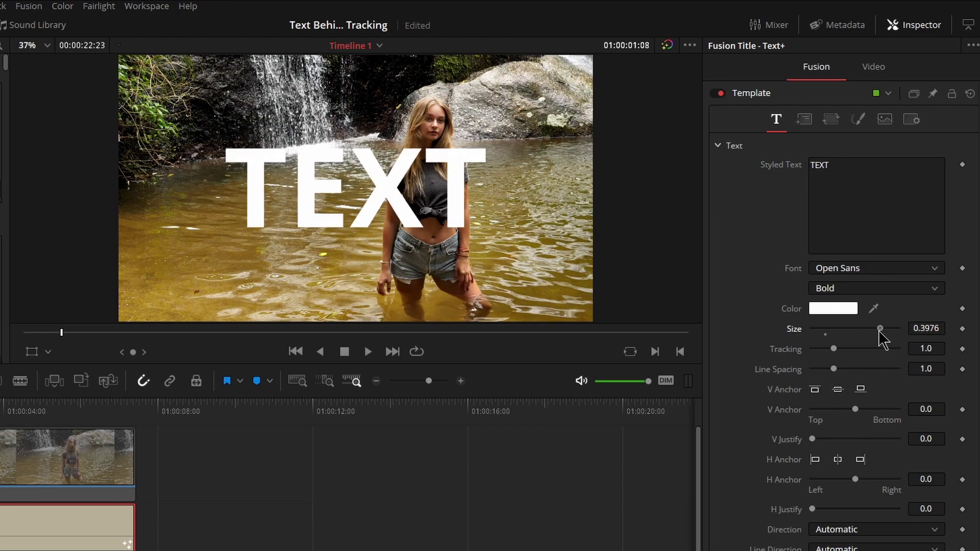
Reposition the TEXT title in the viewer, raising it to Y position 33.
click(32, 352)
drag(325, 199, 201, 236)
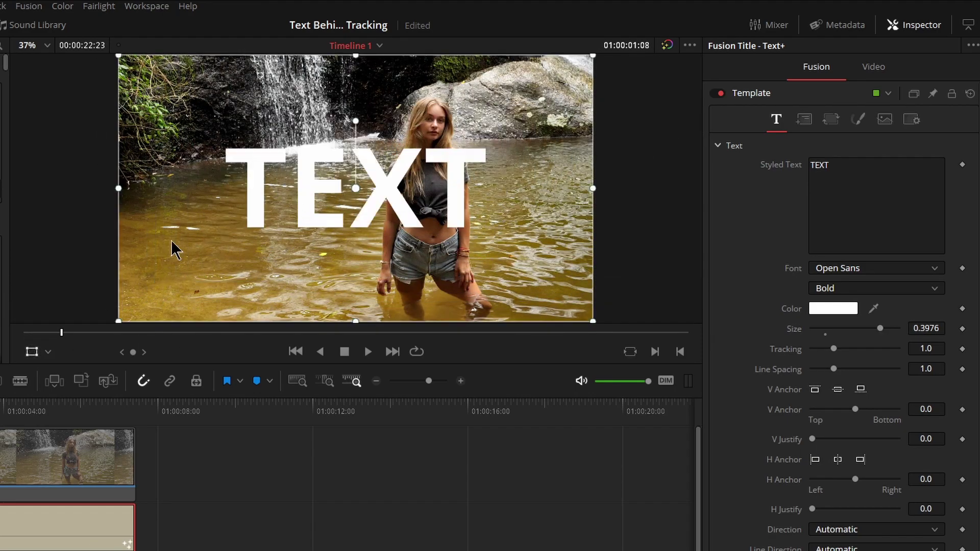
click(32, 351)
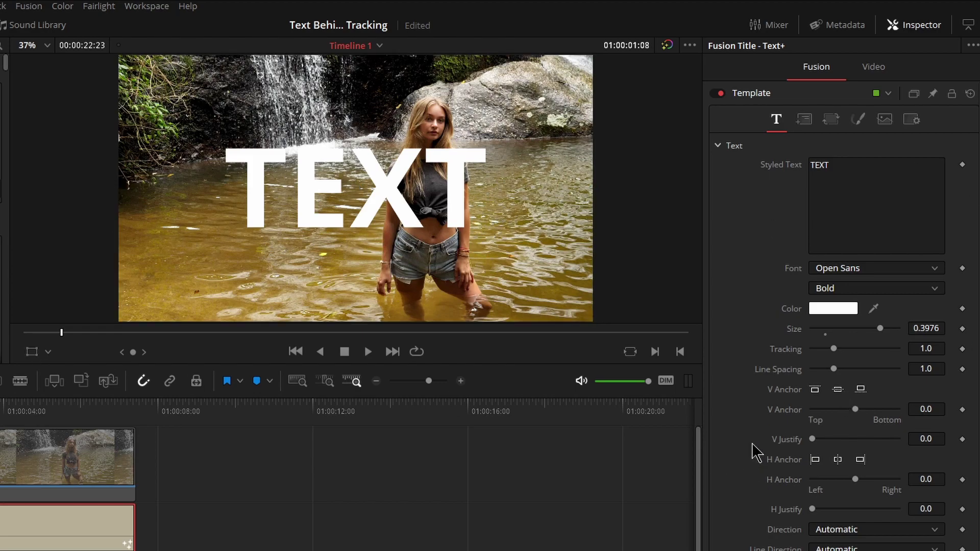
click(873, 68)
drag(891, 223, 929, 221)
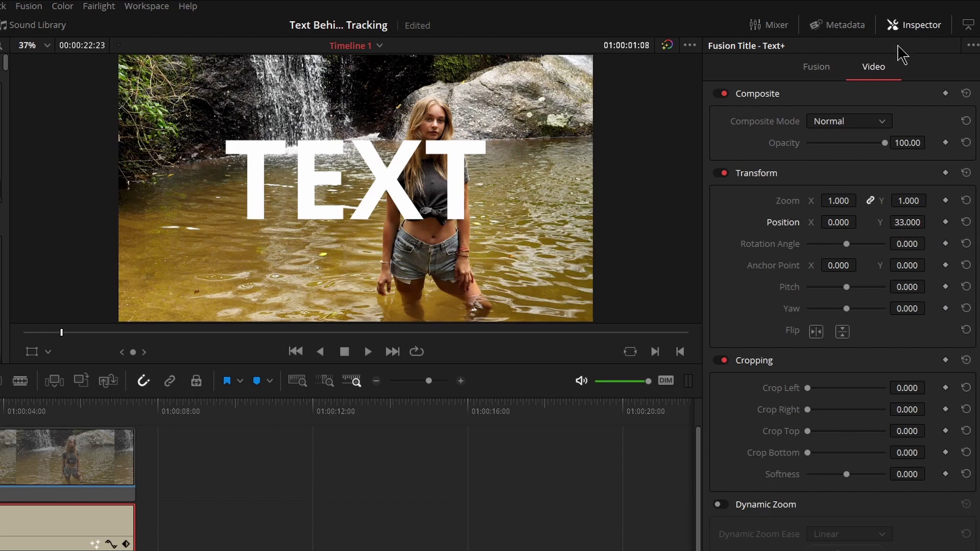
click(824, 73)
click(916, 24)
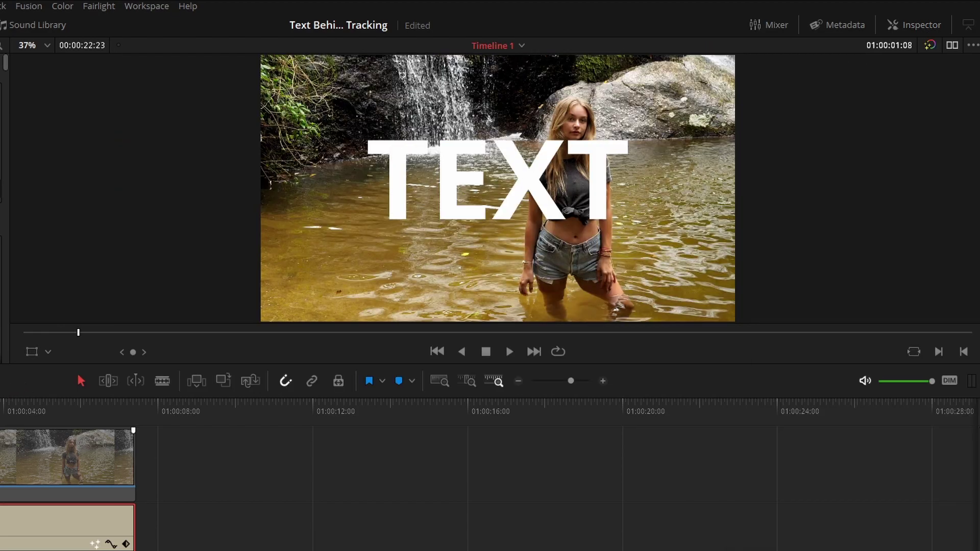
Select the top waterfall copy, shrink the Video 3 track and re-enable it.
click(31, 459)
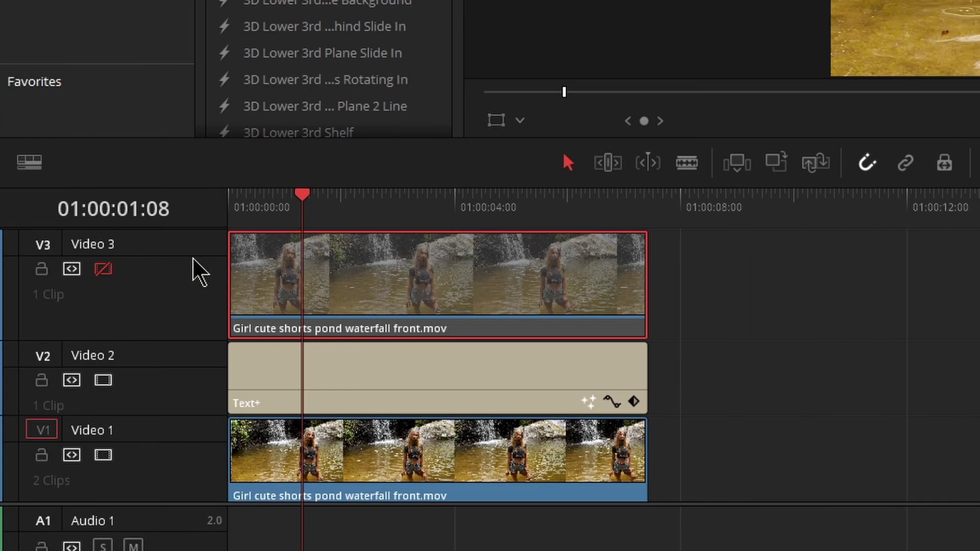
drag(197, 234, 197, 243)
click(103, 279)
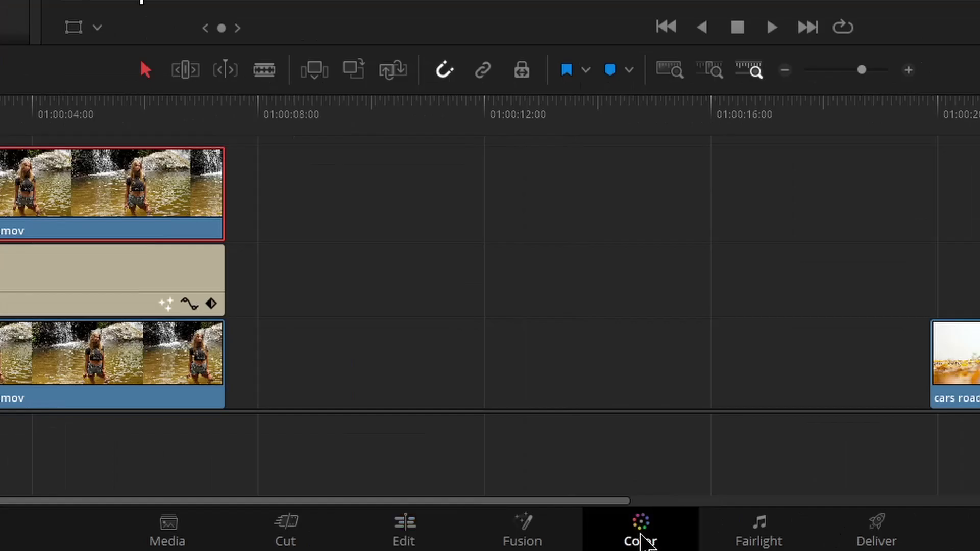
On the Color page, pick a starting frame and add a Curve window to node 01.
click(897, 550)
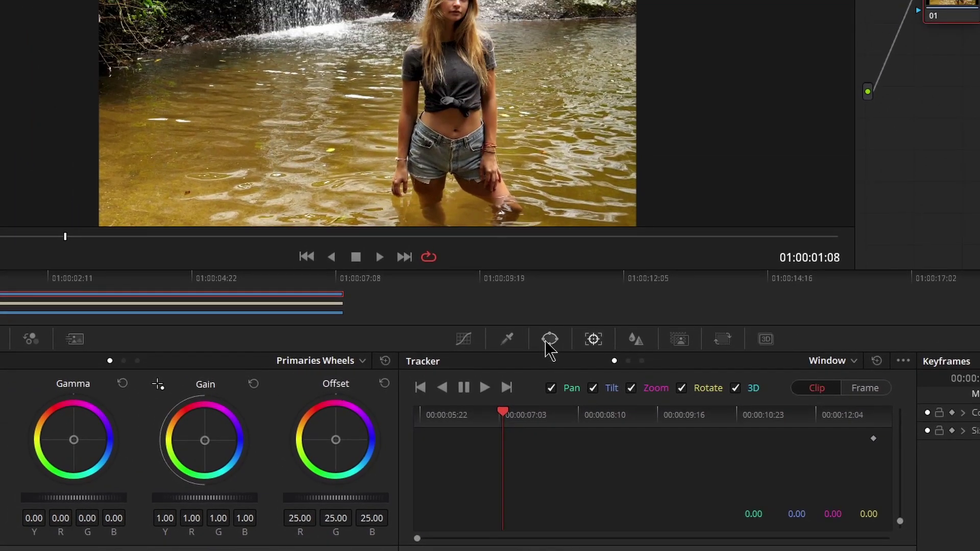
click(488, 189)
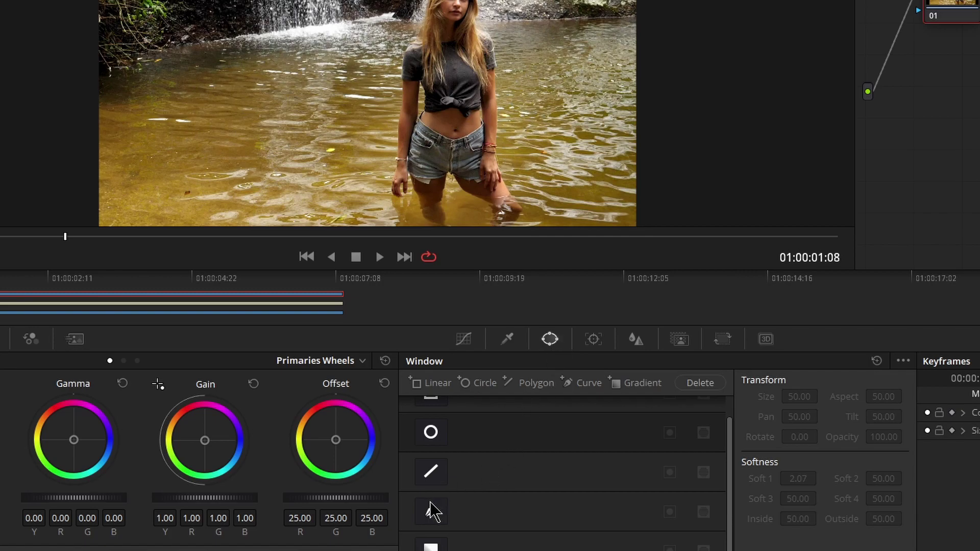
drag(64, 237, 0, 243)
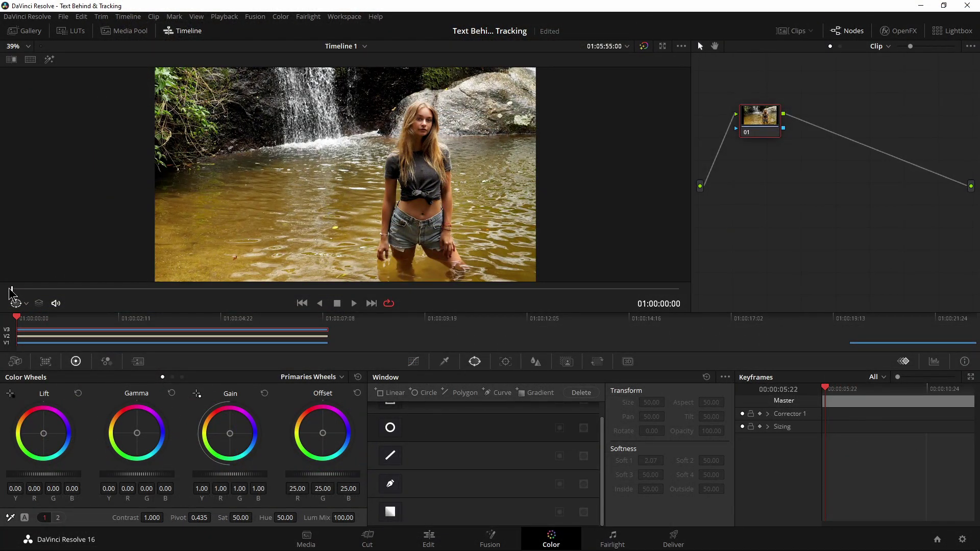
drag(15, 292, 207, 292)
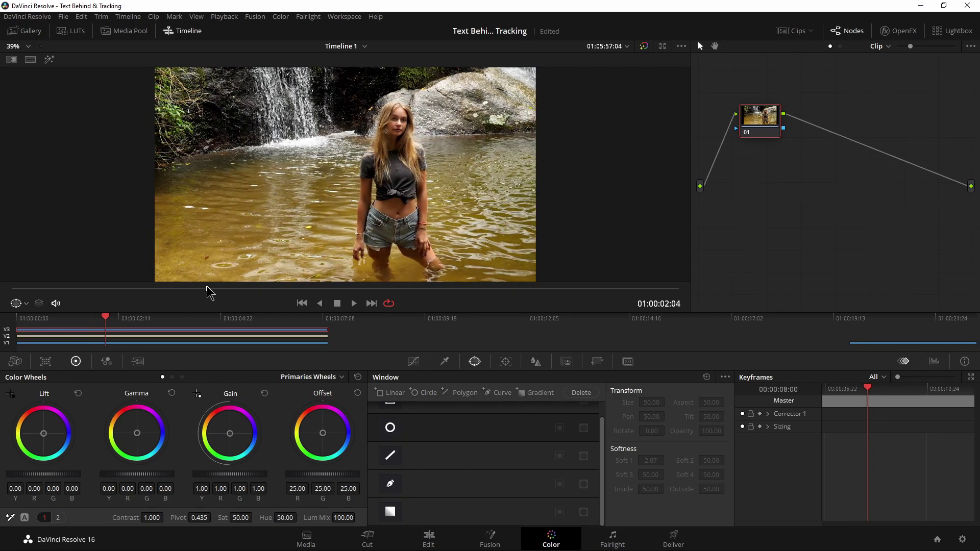
click(392, 485)
Place mask points from the hair edge over the shoulder, down the sleeve and forearm.
scroll(325, 100, up, 8)
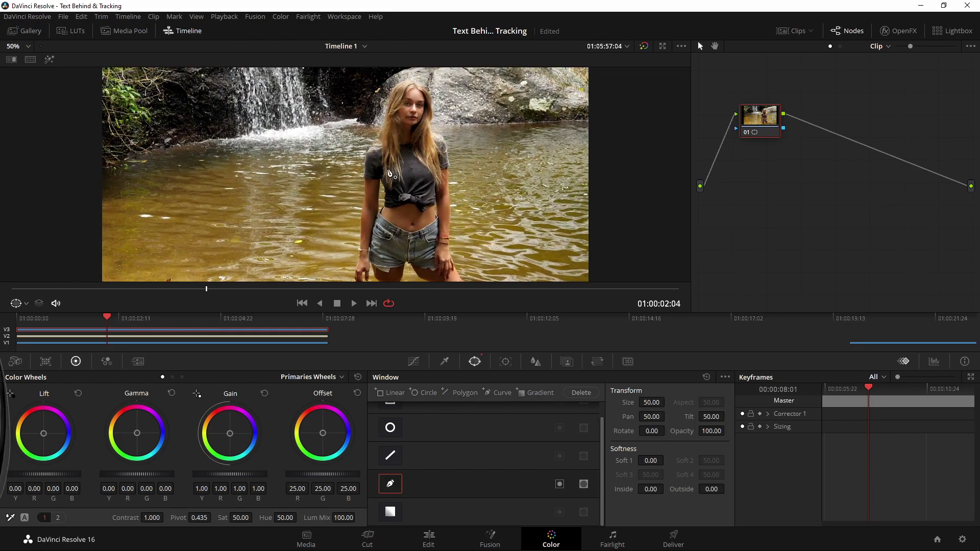
scroll(394, 141, down, 1)
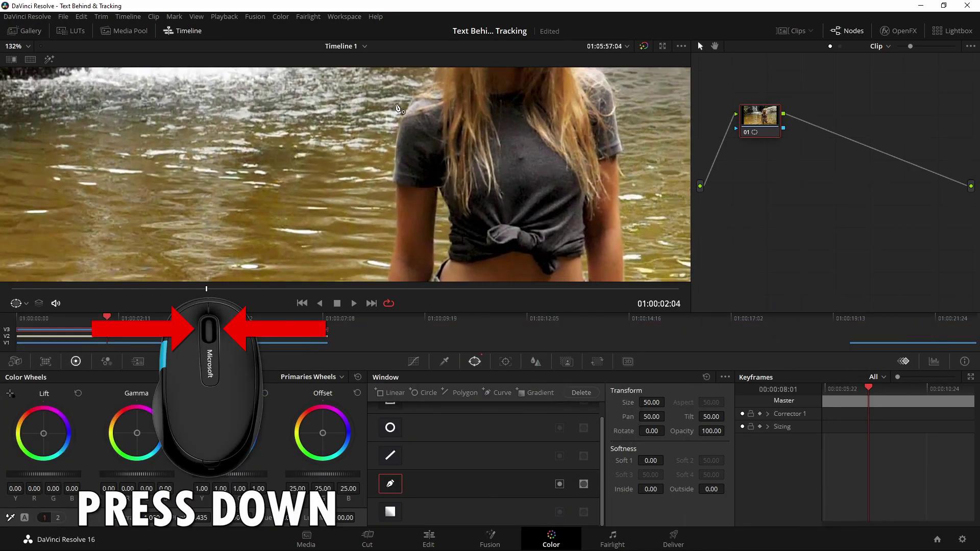
drag(394, 140, 347, 240)
drag(475, 97, 429, 170)
scroll(387, 161, up, 2)
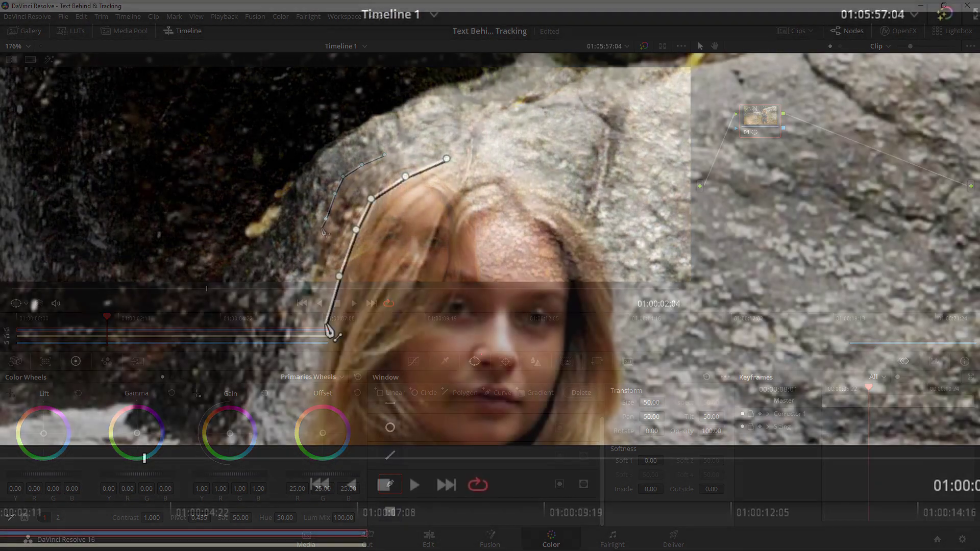
drag(328, 332, 334, 242)
click(329, 288)
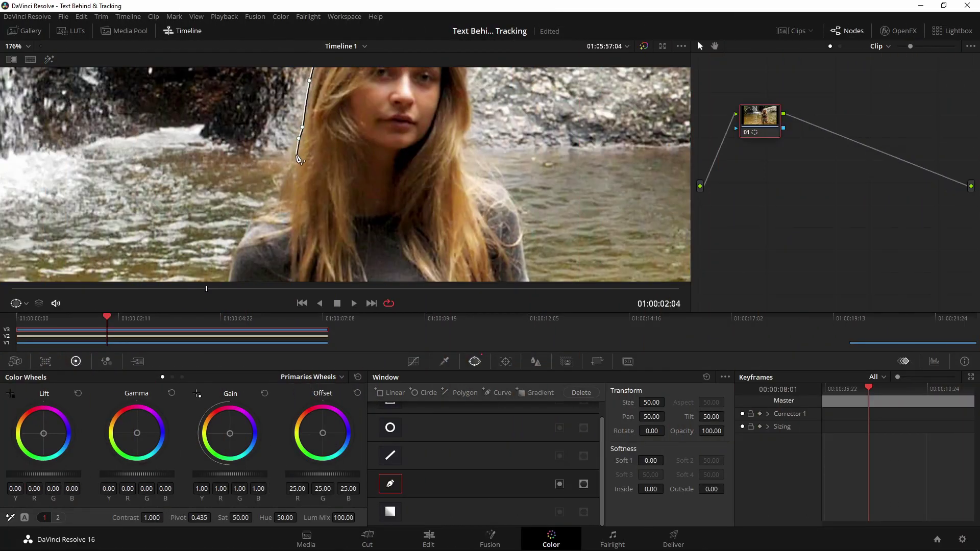
click(295, 176)
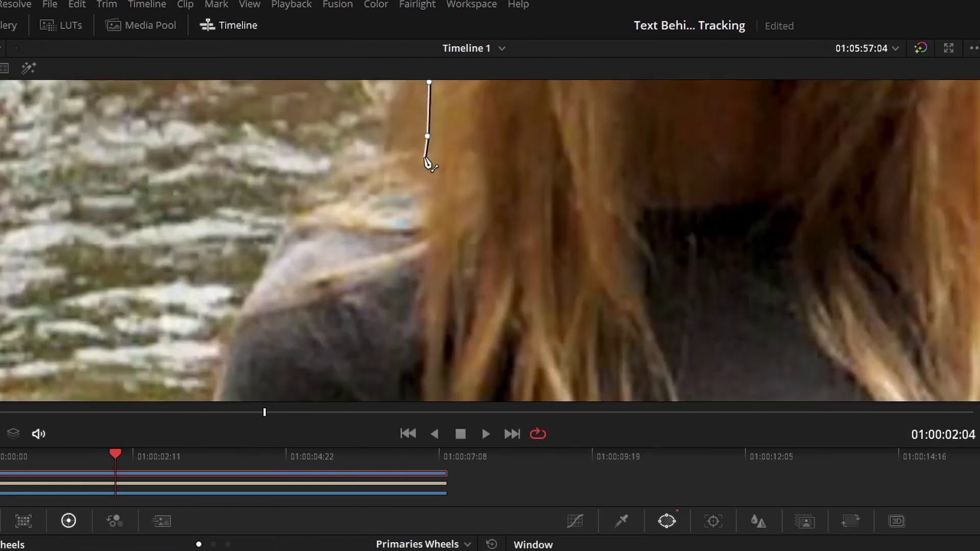
click(416, 190)
click(326, 205)
click(291, 218)
drag(225, 265, 242, 80)
click(233, 159)
click(225, 222)
click(224, 247)
click(244, 329)
click(240, 308)
drag(240, 308, 274, 116)
click(256, 203)
click(253, 237)
click(240, 305)
drag(278, 260, 263, 316)
click(272, 343)
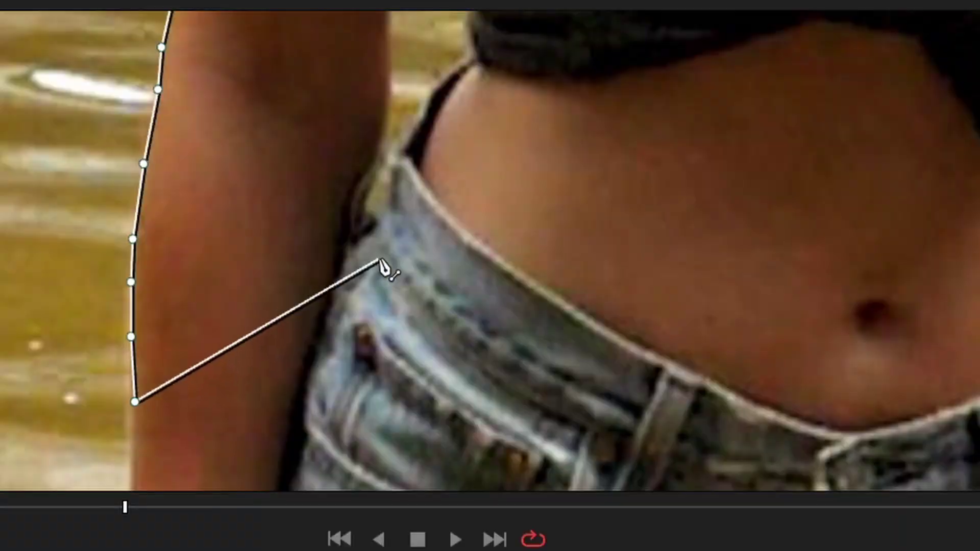
Continue the outline from the jeans up the inner arm and along the shirt edge into the arm gap.
drag(561, 145, 463, 289)
scroll(439, 307, down, 3)
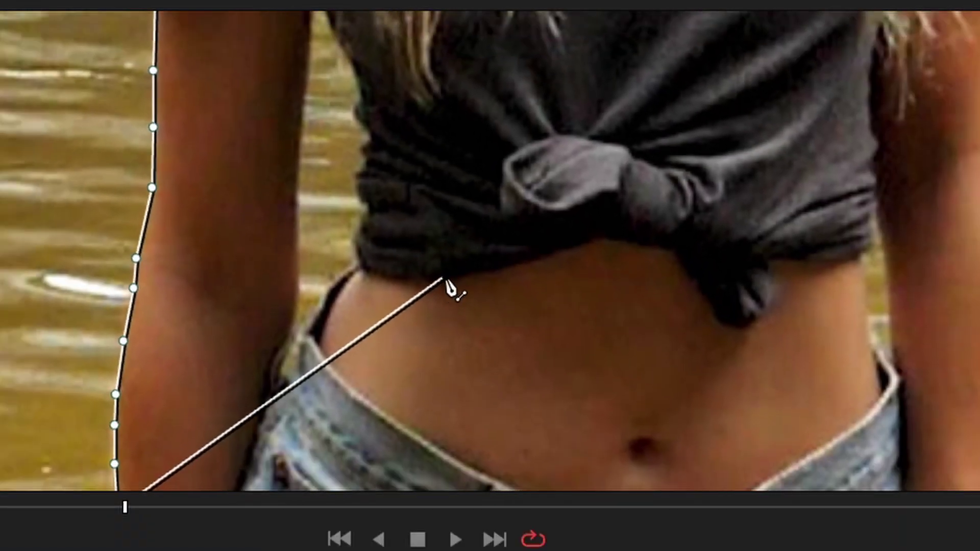
scroll(457, 276, up, 3)
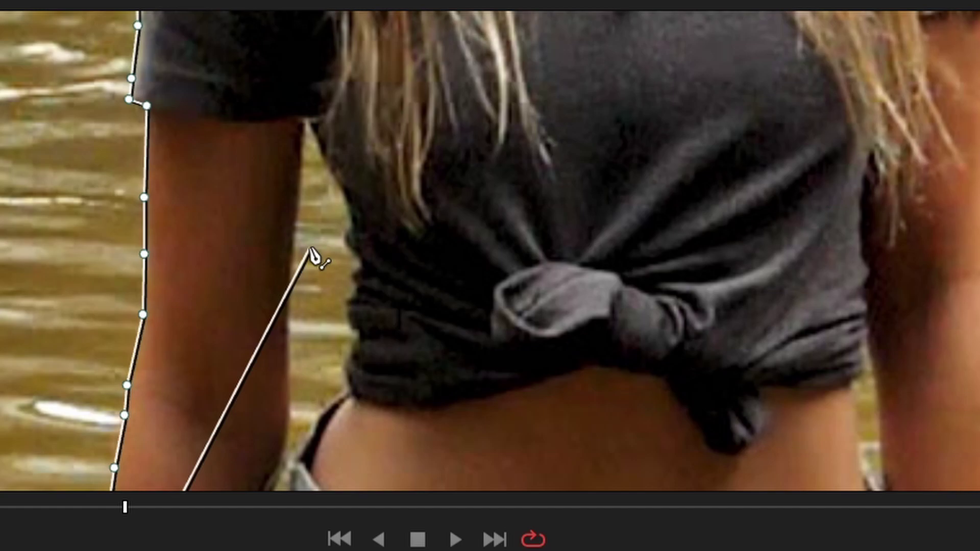
scroll(326, 286, down, 3)
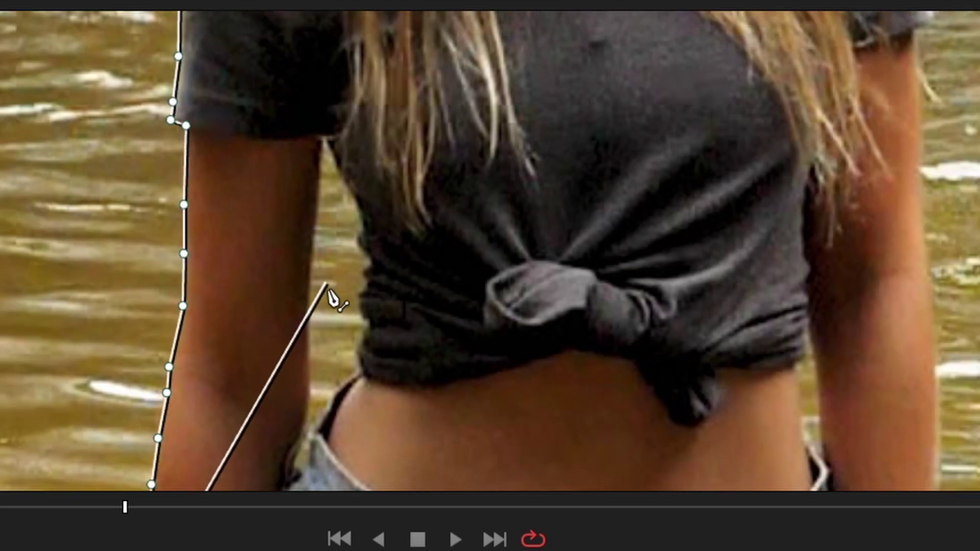
scroll(306, 407, down, 3)
click(300, 292)
click(319, 200)
click(334, 155)
key(equal)
drag(337, 162, 361, 507)
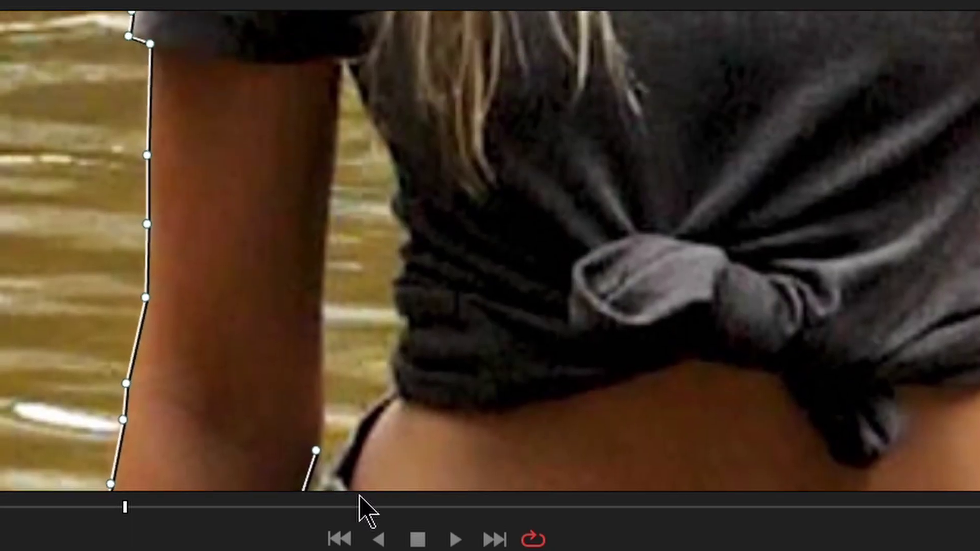
click(322, 410)
click(321, 357)
click(320, 325)
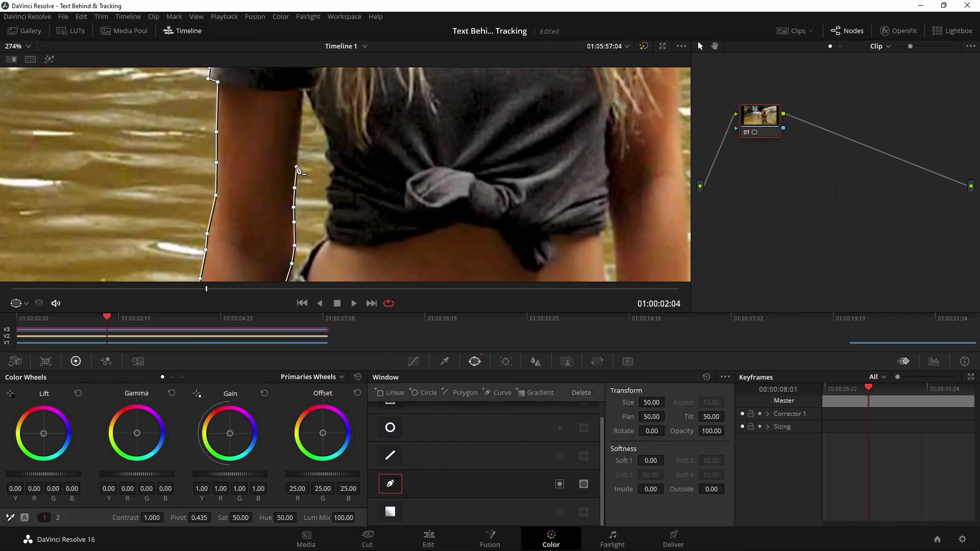
click(330, 173)
click(338, 117)
click(342, 79)
click(341, 58)
scroll(331, 148, up, 2)
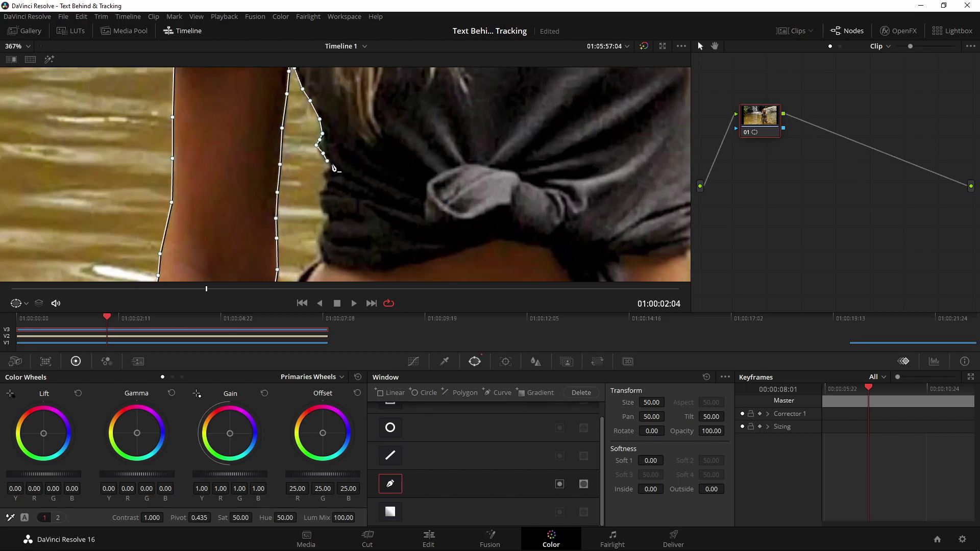
click(315, 236)
click(311, 256)
drag(311, 256, 313, 136)
click(313, 172)
click(294, 217)
click(276, 245)
drag(276, 245, 316, 113)
click(305, 133)
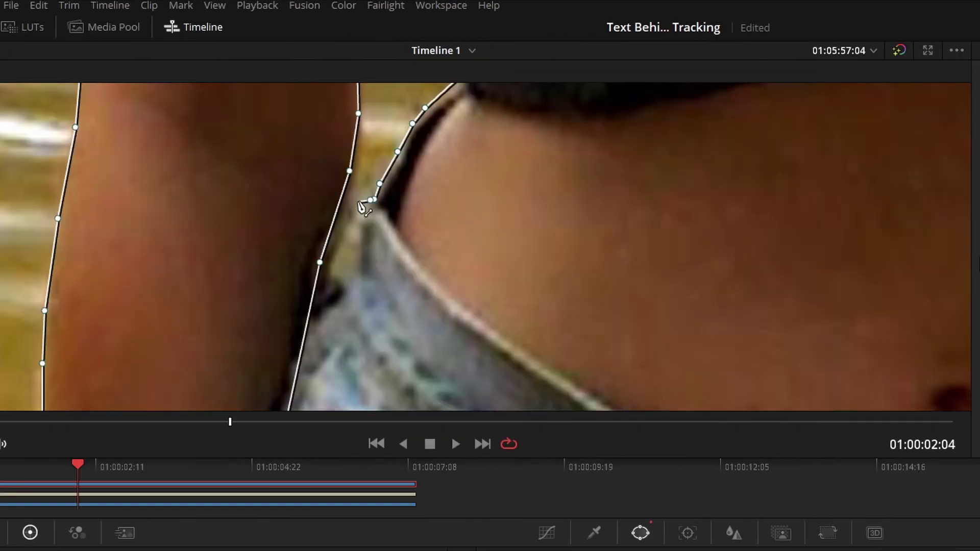
click(251, 149)
Trace points across the waistband, up the right waist edge and down the arm's edge.
click(263, 301)
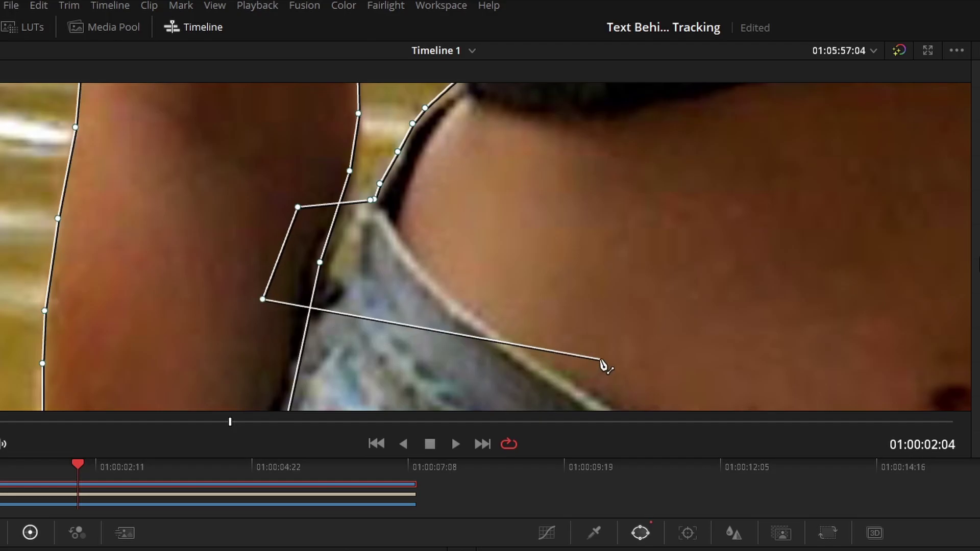
click(659, 314)
scroll(658, 307, down, 3)
scroll(649, 295, down, 1)
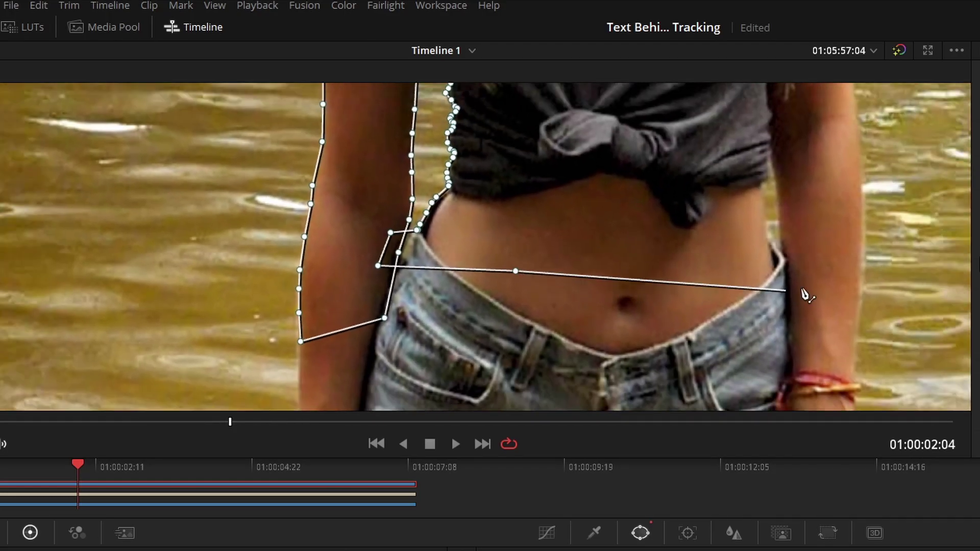
drag(587, 300, 380, 359)
click(494, 339)
click(560, 332)
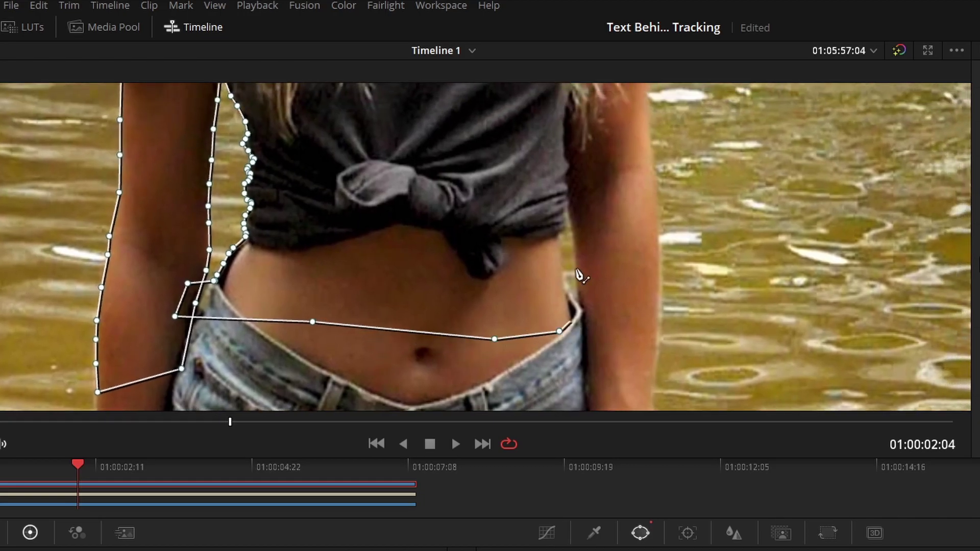
scroll(569, 319, up, 1)
scroll(572, 325, up, 4)
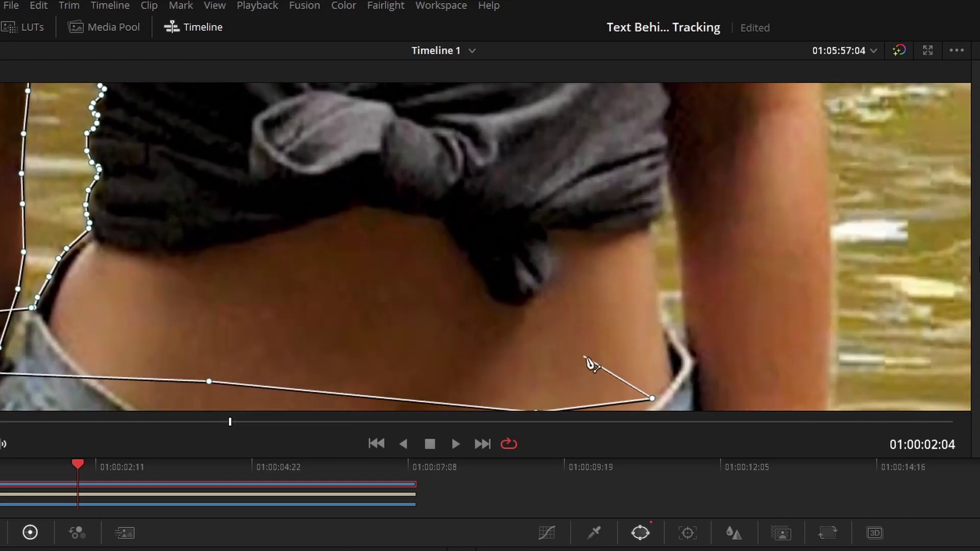
click(704, 365)
click(689, 339)
click(672, 305)
click(665, 285)
click(662, 234)
click(666, 219)
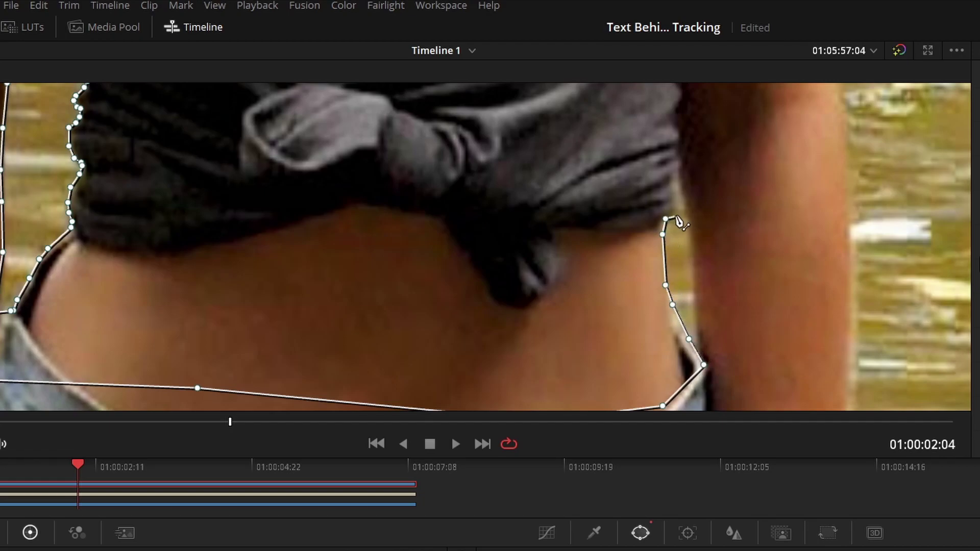
click(677, 215)
click(685, 215)
click(689, 241)
click(692, 275)
click(696, 310)
click(698, 330)
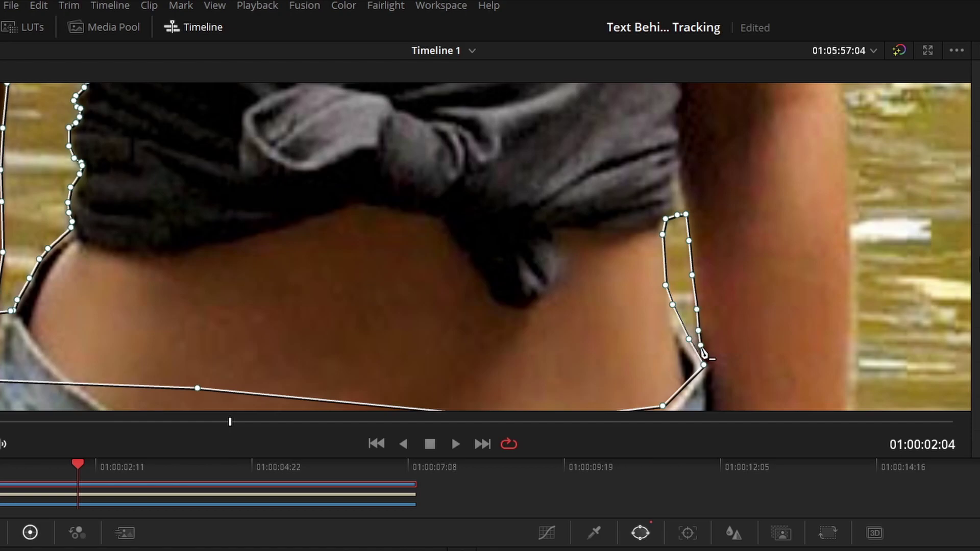
Finish the outline up the right arm and sleeve edge and around the hair toward the face.
drag(678, 374, 544, 172)
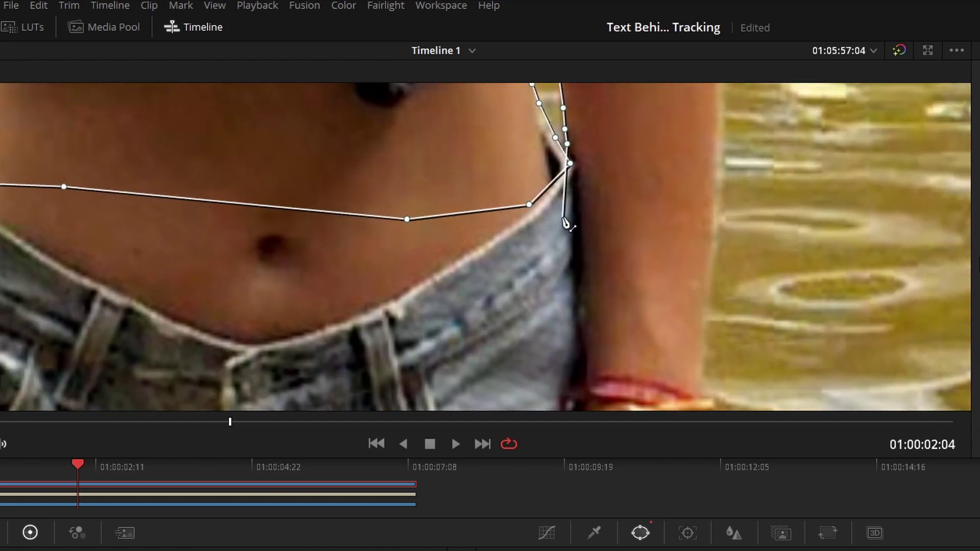
click(573, 247)
click(710, 263)
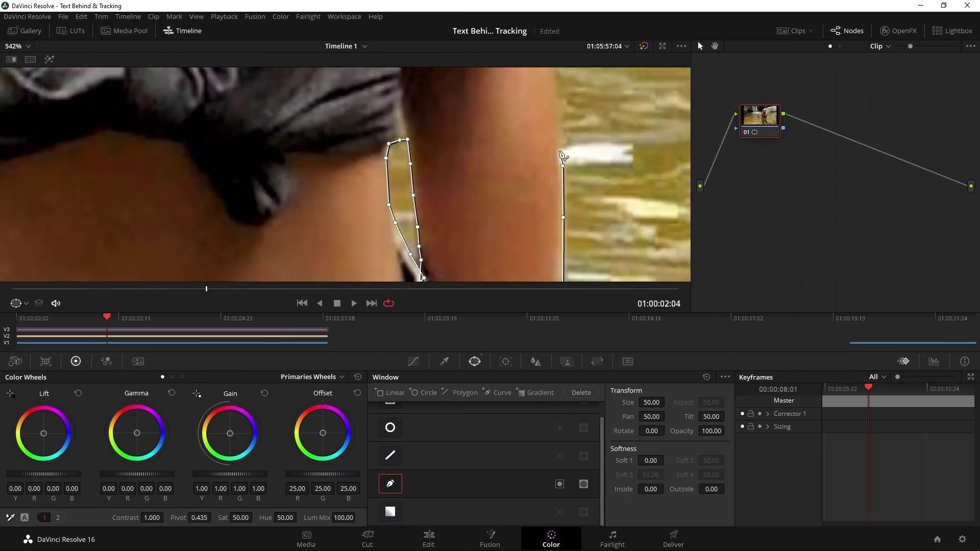
click(562, 153)
click(557, 83)
drag(558, 83, 530, 268)
click(520, 147)
click(519, 94)
drag(519, 94, 514, 258)
click(507, 149)
click(533, 133)
click(517, 77)
drag(517, 76, 532, 232)
click(522, 91)
click(445, 129)
click(386, 112)
drag(386, 113, 407, 240)
click(393, 197)
click(394, 123)
click(425, 78)
drag(425, 78, 462, 232)
Add outline points across the top of the girl's head and close the mask at its first point.
scroll(475, 169, up, 4)
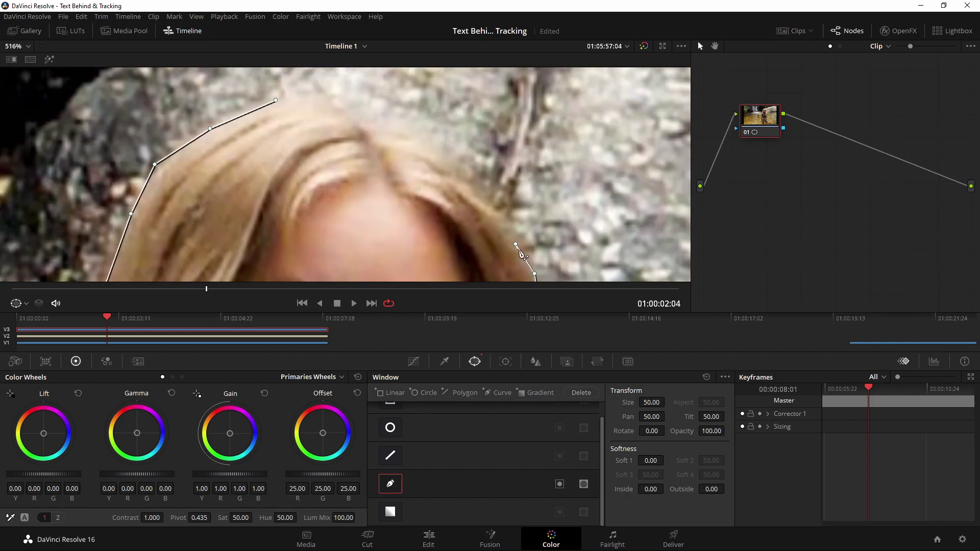
click(362, 112)
click(324, 104)
click(303, 101)
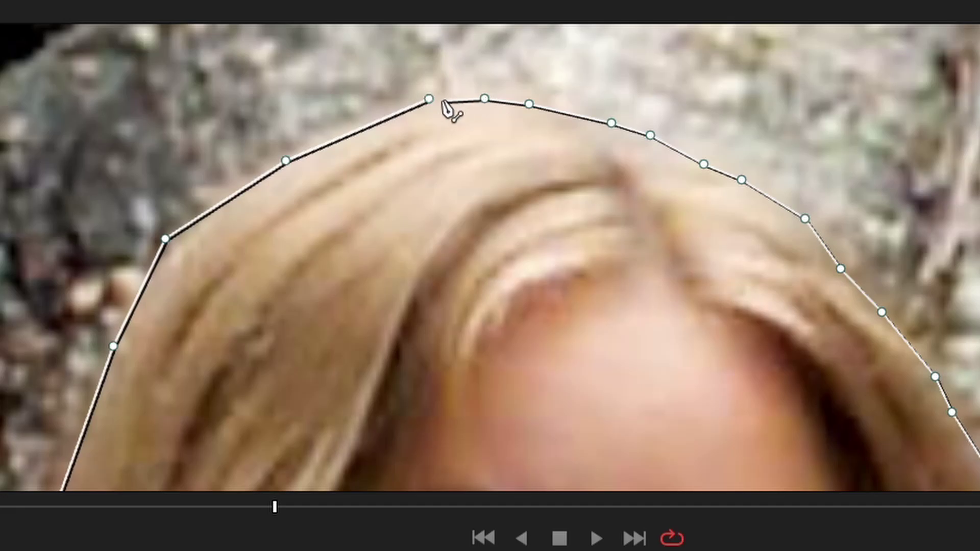
click(429, 100)
Drag the shoulder point into Bezier handles so the mask curves along the shoulder edge.
scroll(479, 248, down, 4)
scroll(459, 286, down, 3)
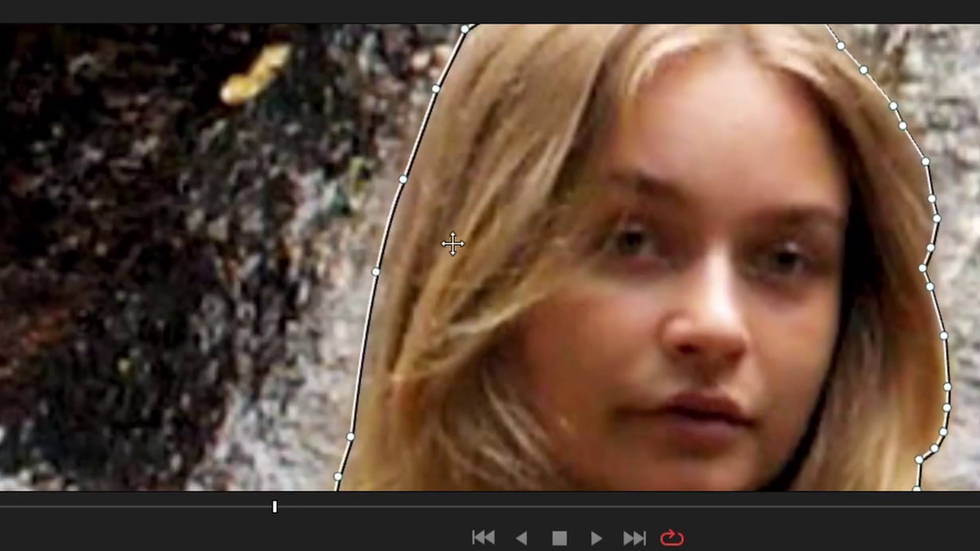
scroll(487, 309, up, 3)
scroll(492, 311, down, 1)
drag(492, 311, 652, 199)
drag(586, 460, 853, 87)
scroll(358, 275, up, 5)
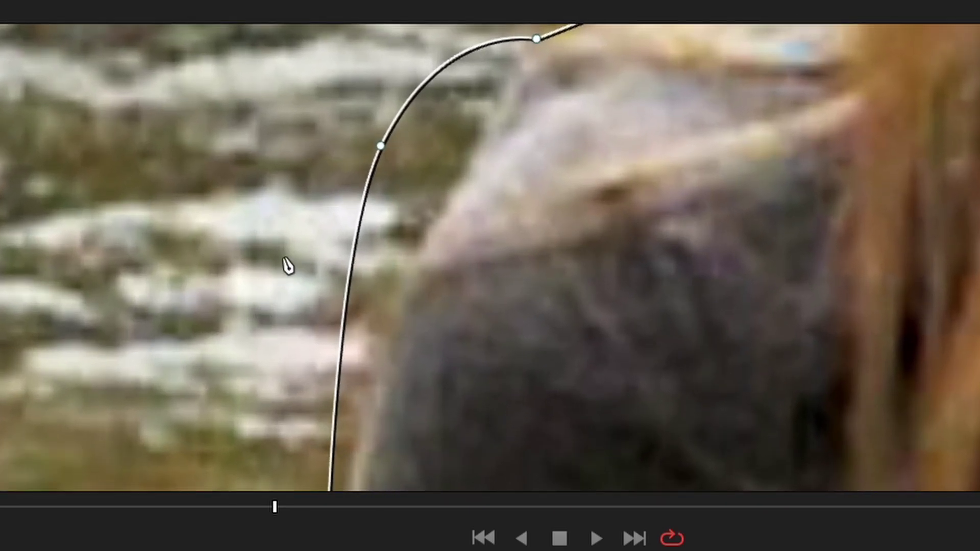
drag(381, 146, 442, 202)
Pan around to check the mask edge, then zoom the viewer back out.
scroll(605, 321, down, 3)
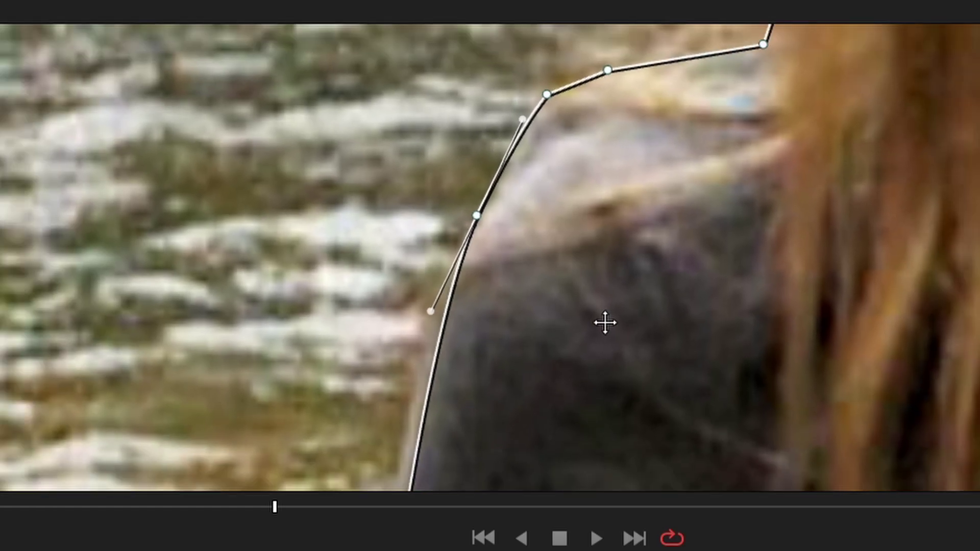
scroll(606, 322, up, 3)
scroll(672, 269, up, 4)
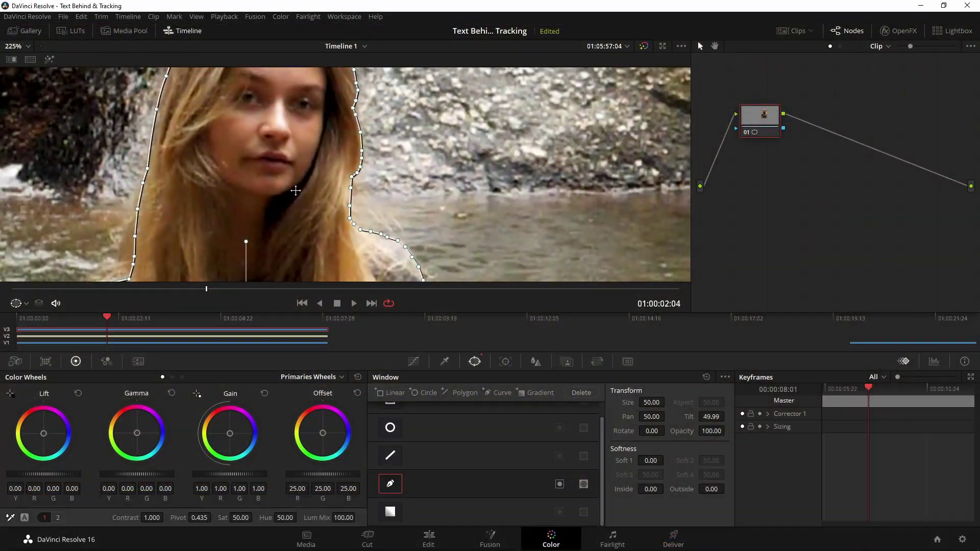
scroll(279, 175, up, 3)
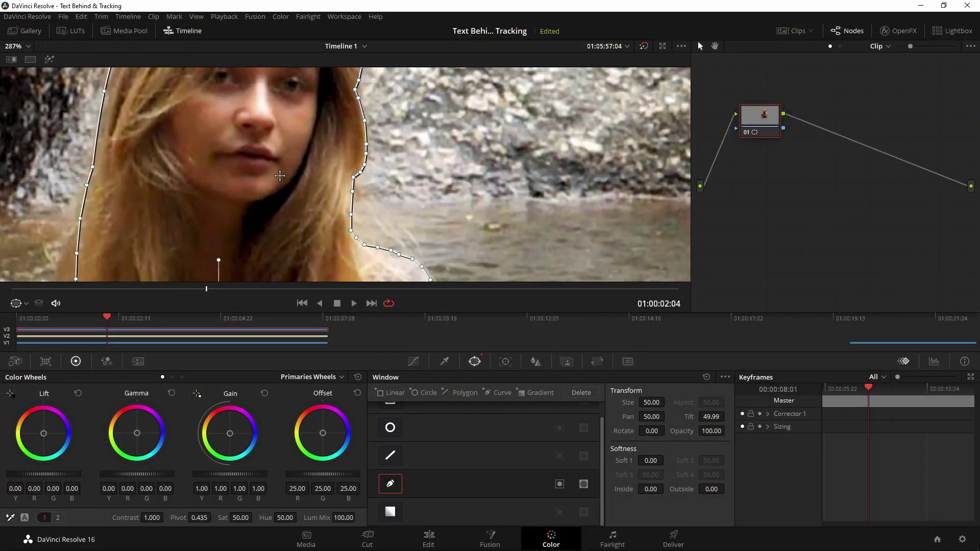
drag(174, 182, 392, 147)
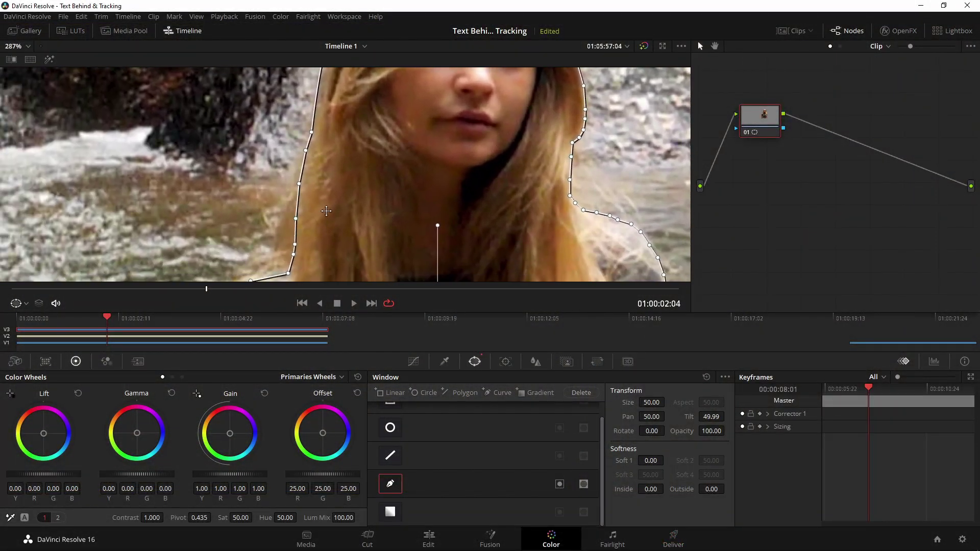
drag(325, 211, 369, 110)
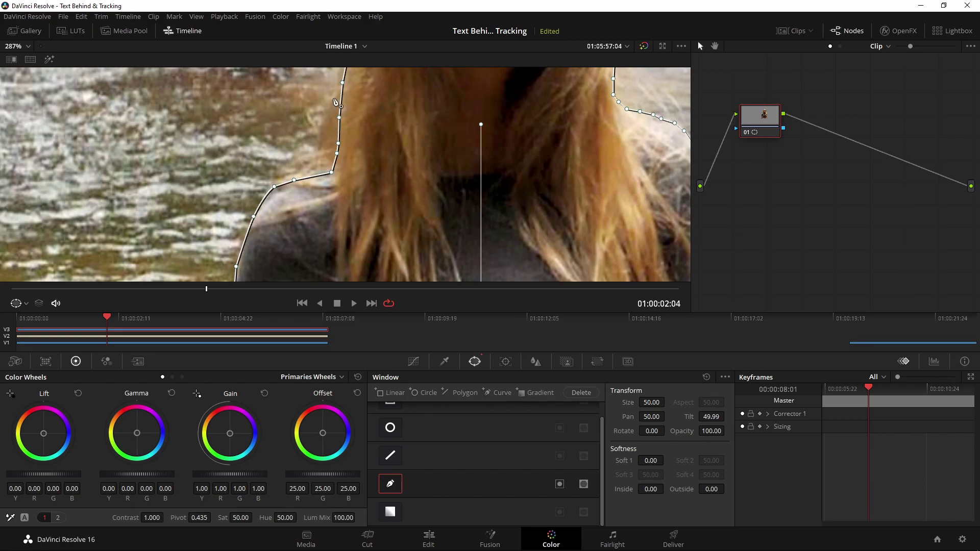
scroll(510, 121, down, 5)
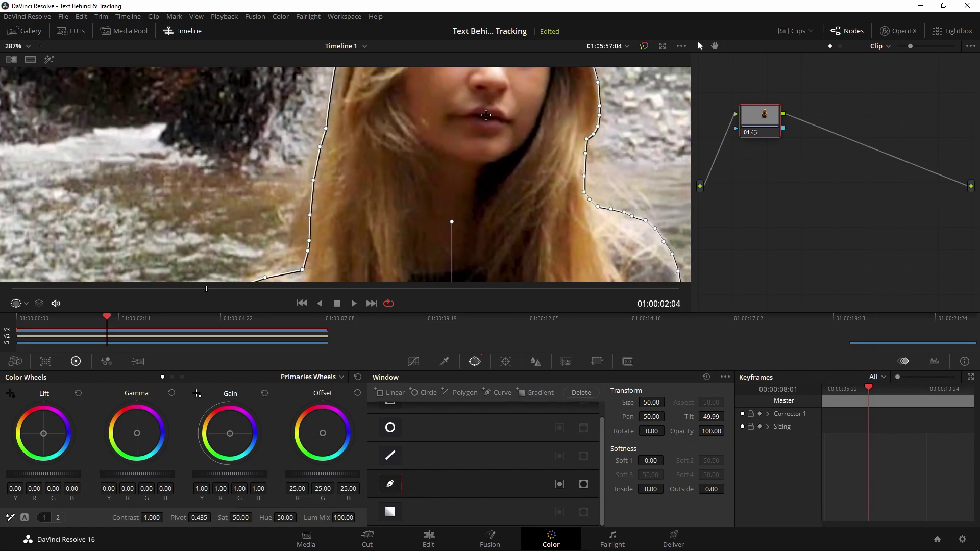
scroll(414, 168, down, 5)
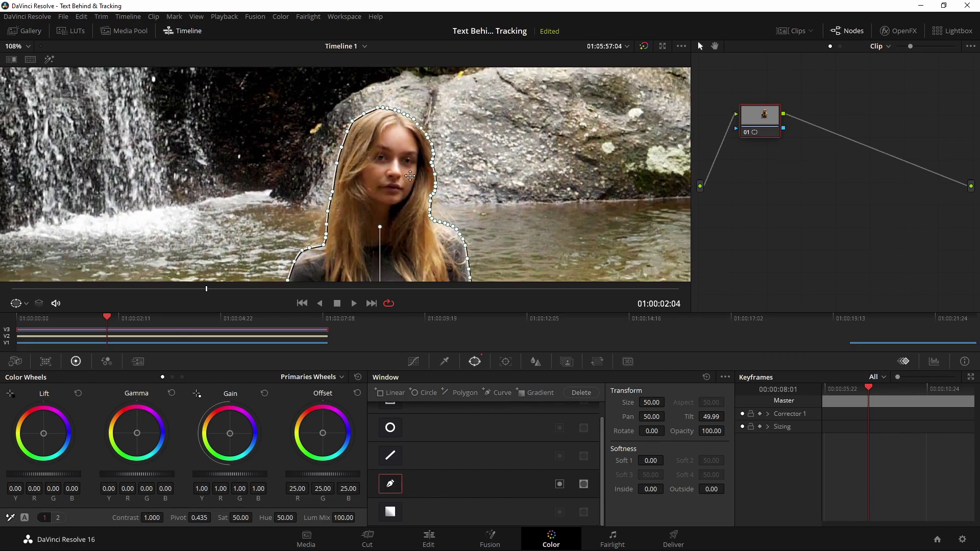
Add an Alpha Output to the node graph and connect node 01's alpha to it.
drag(387, 213, 421, 188)
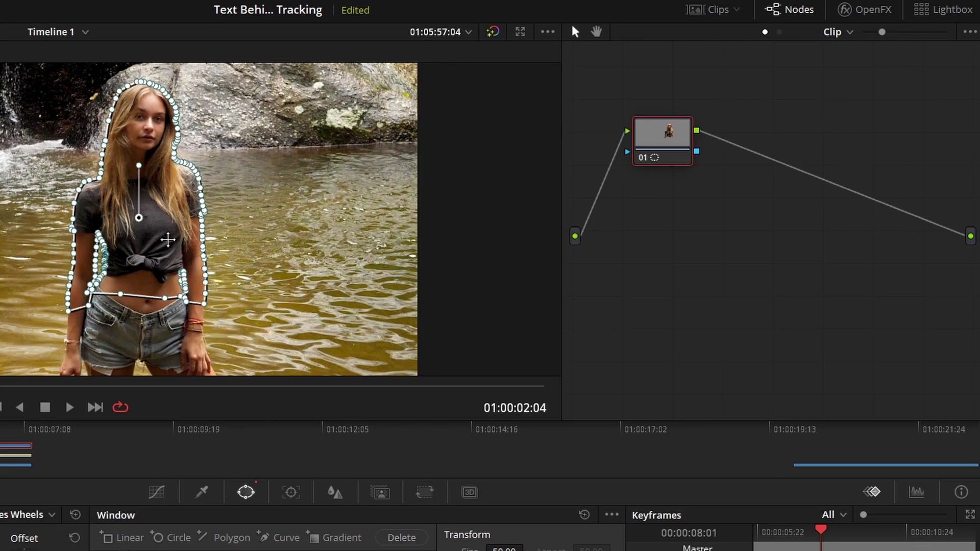
right_click(706, 235)
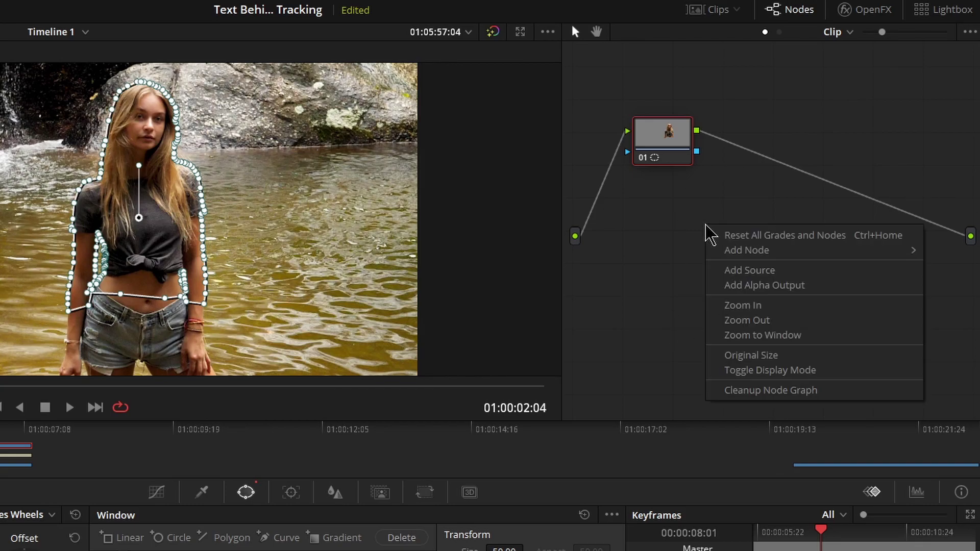
click(768, 287)
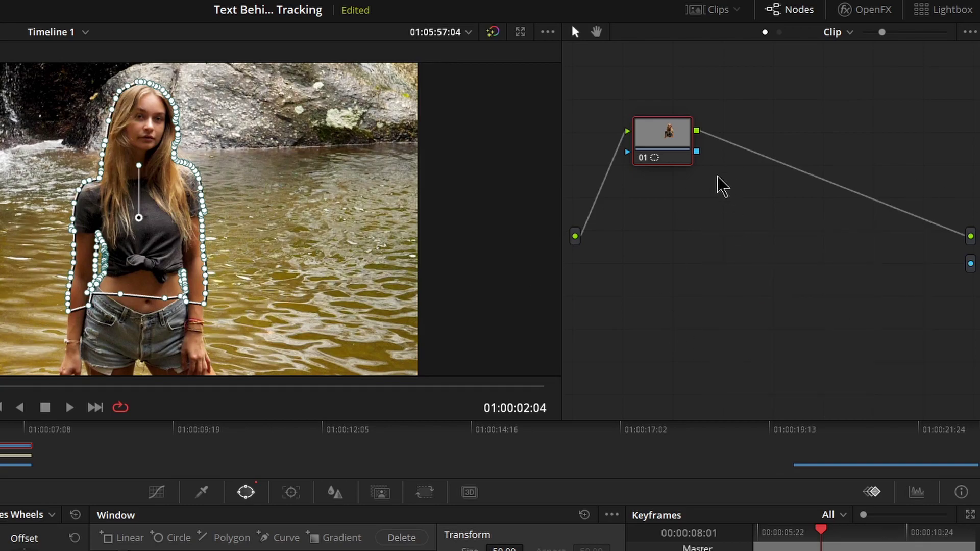
drag(697, 152, 969, 264)
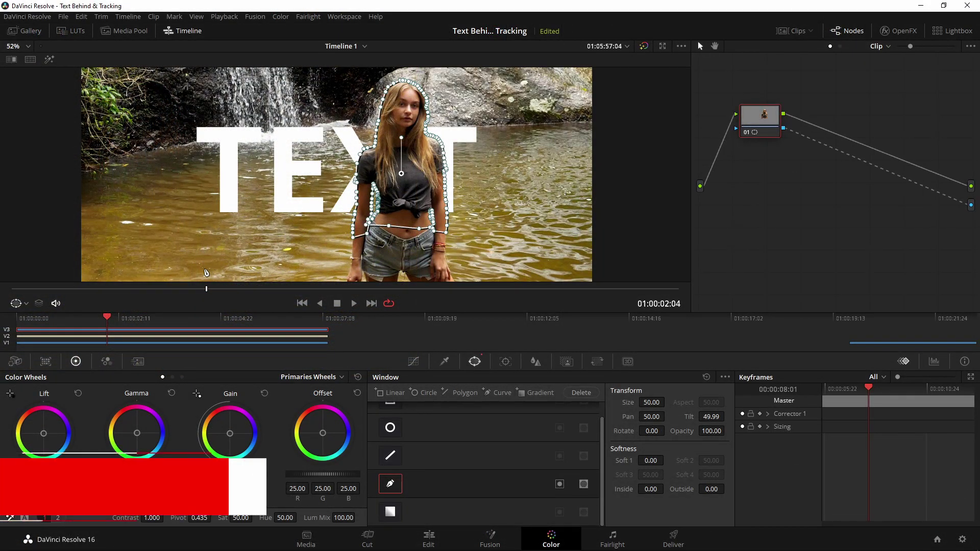
Step between frames zoomed in on the girl's face to check the mask edges.
mouse_move(208, 290)
mouse_down()
mouse_move(221, 290)
mouse_move(210, 290)
mouse_up()
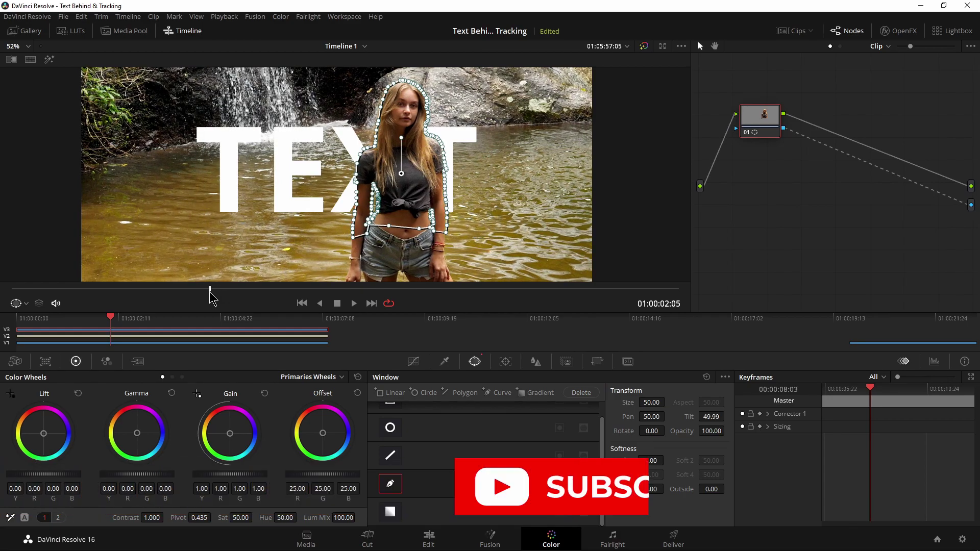
scroll(400, 175, up, 2)
scroll(400, 175, up, 4)
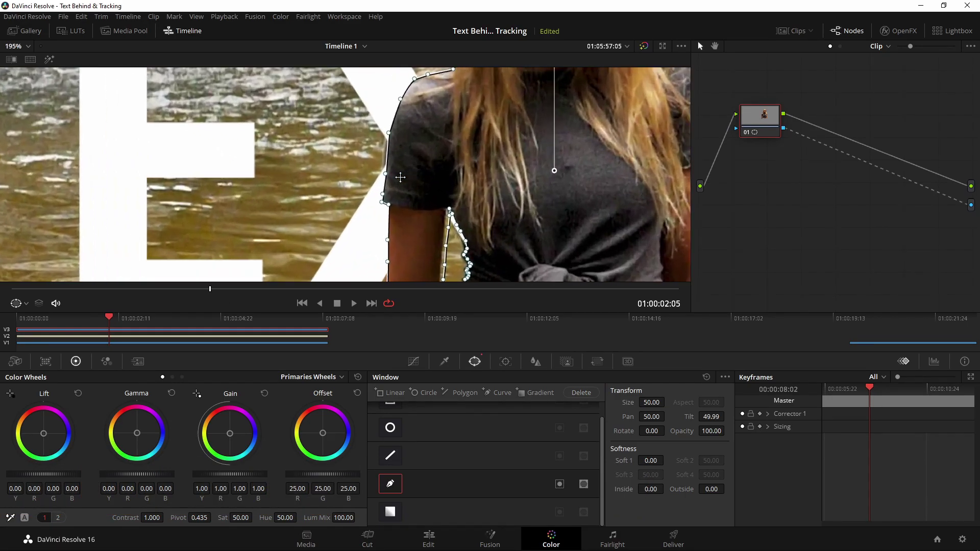
drag(311, 125, 188, 223)
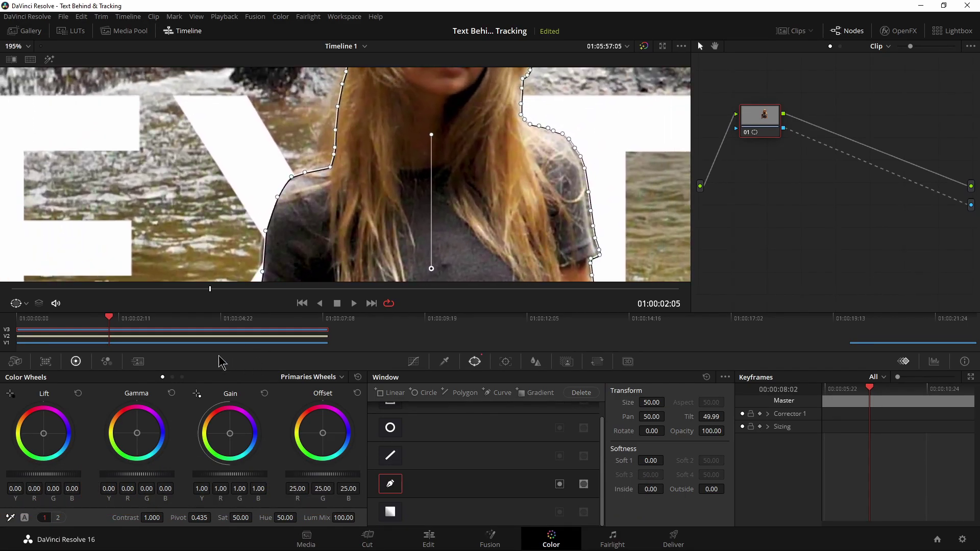
drag(210, 290, 207, 290)
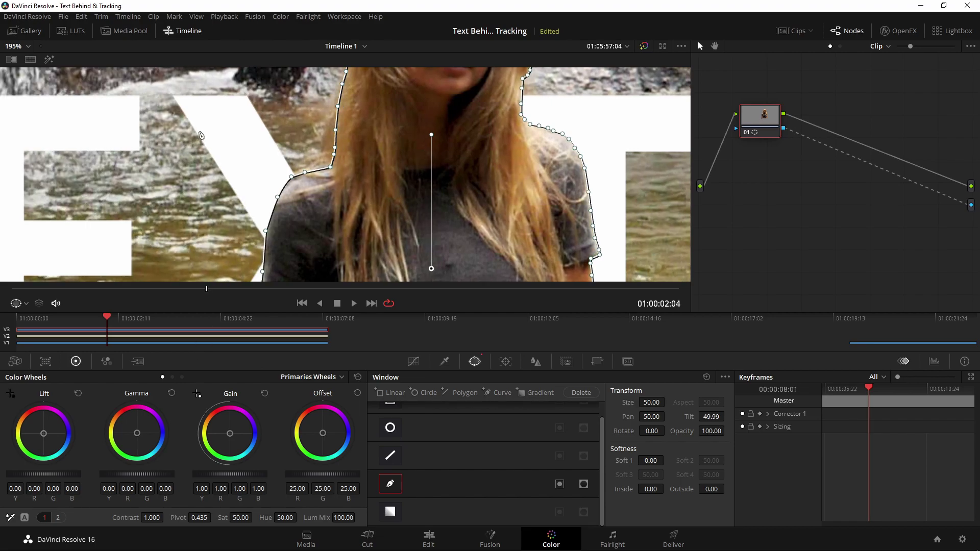
scroll(201, 136, down, 1)
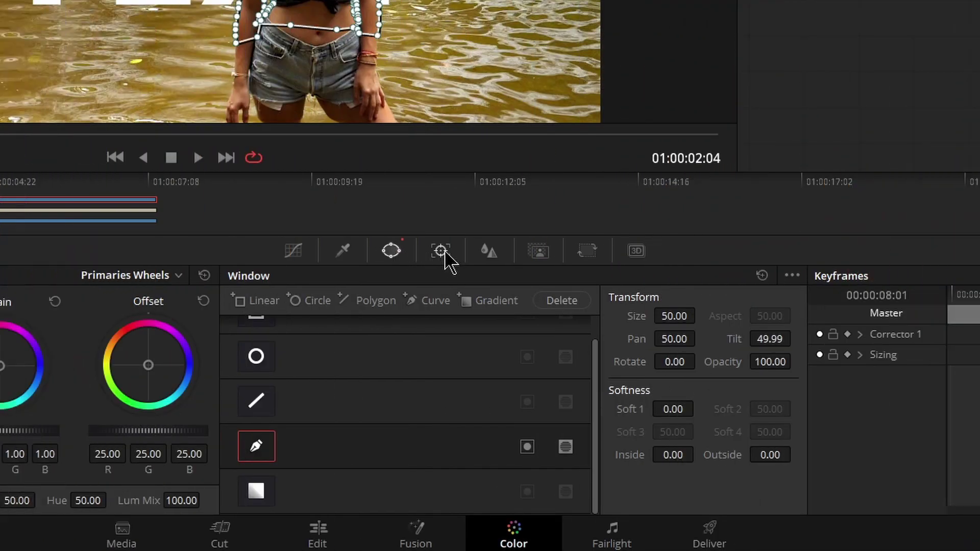
In the Tracker palette, turn off 3D tracking and keep Rotate enabled.
click(441, 252)
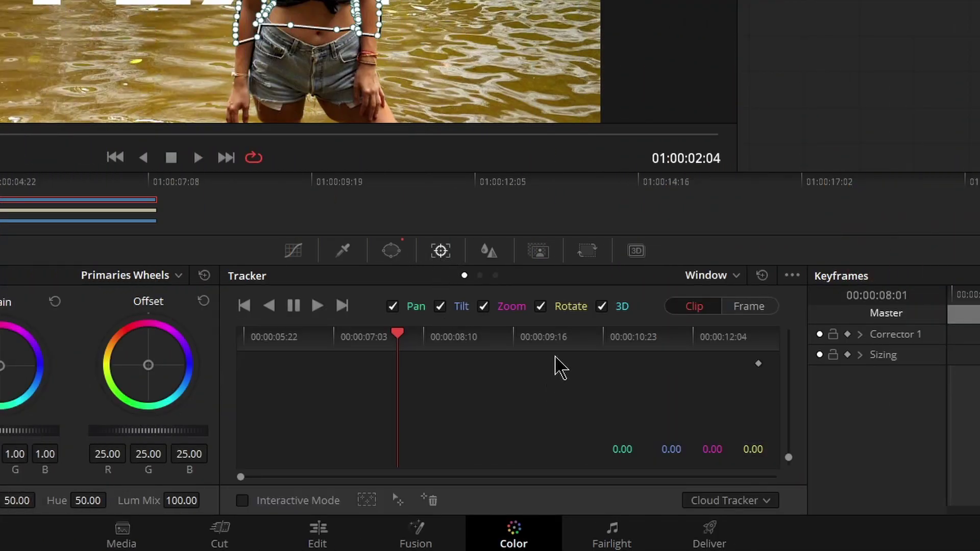
click(602, 307)
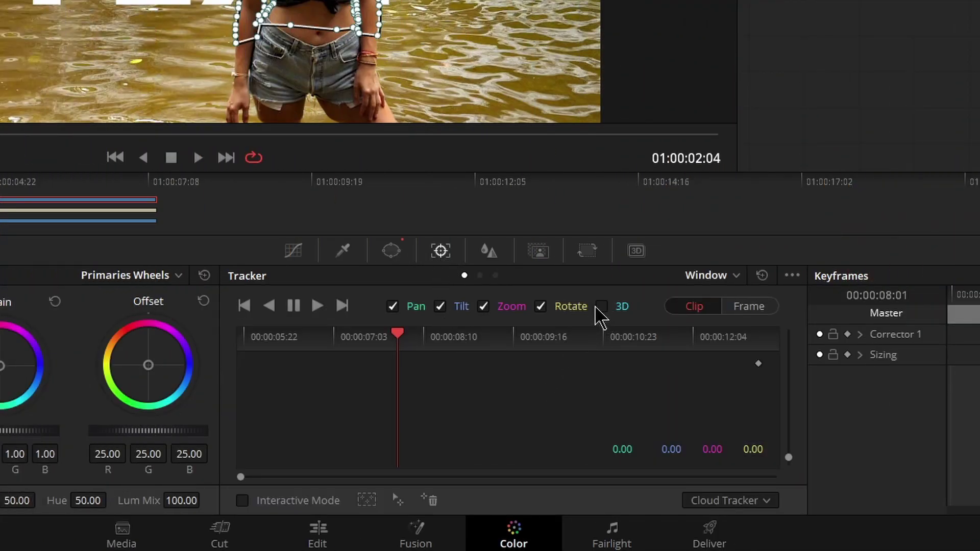
click(541, 307)
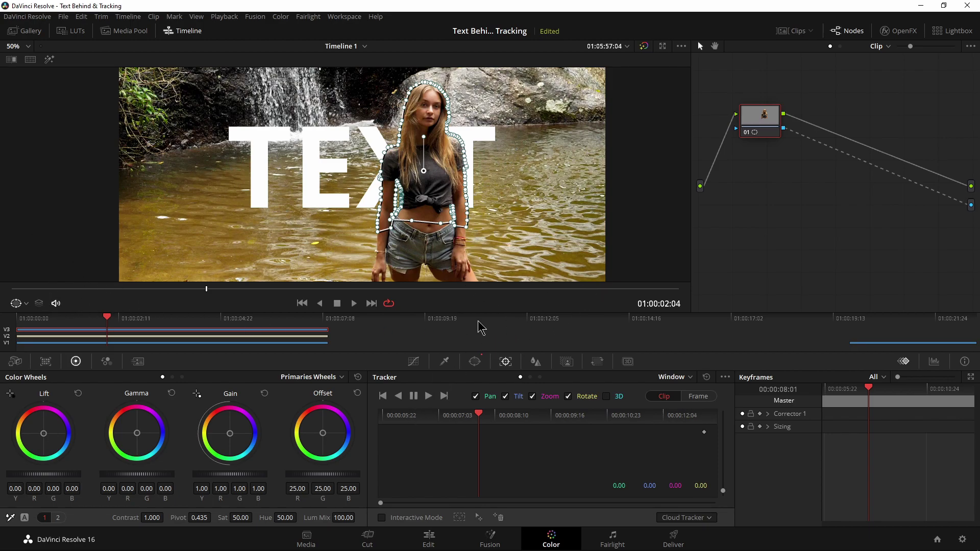
Track the mask in reverse to the clip start, then forward from the starting frame to the end.
click(399, 398)
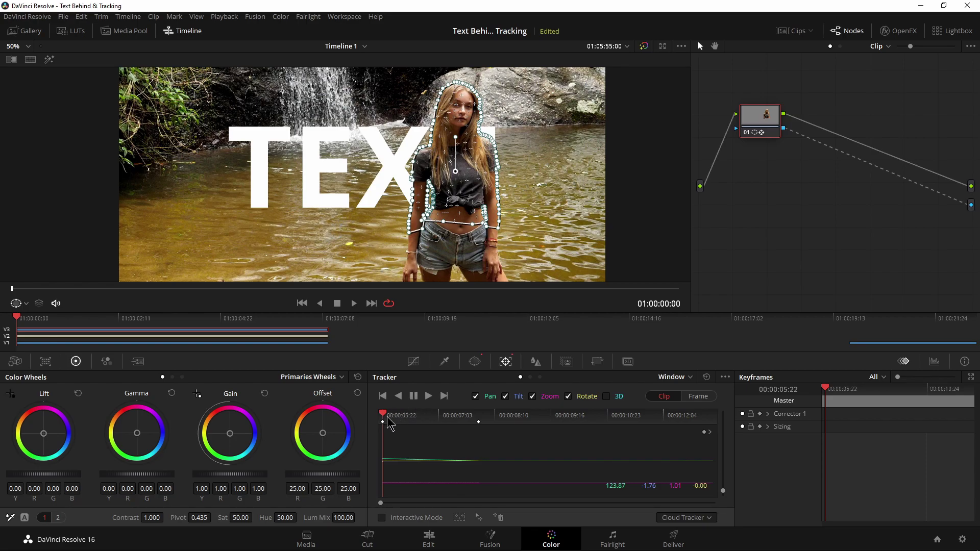
drag(392, 420, 480, 419)
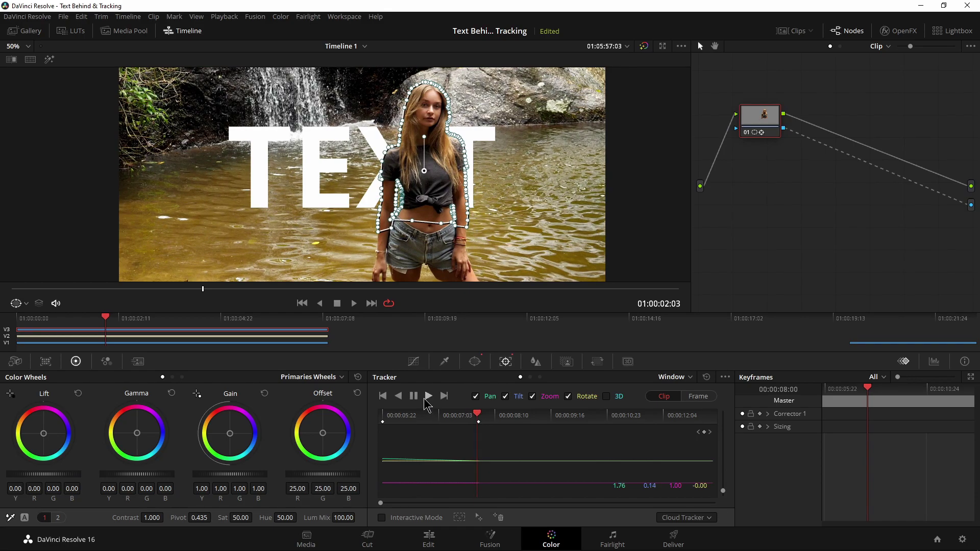
click(429, 398)
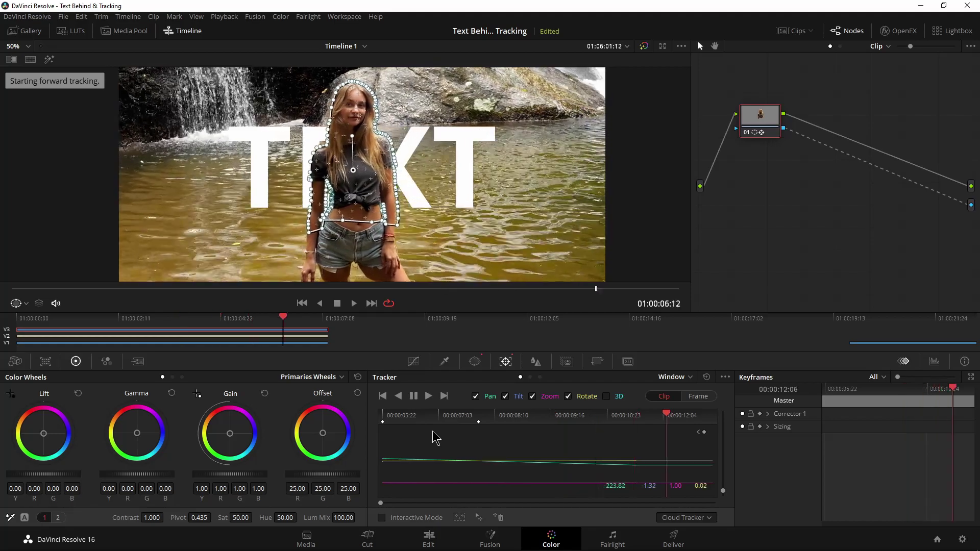
scroll(313, 176, up, 10)
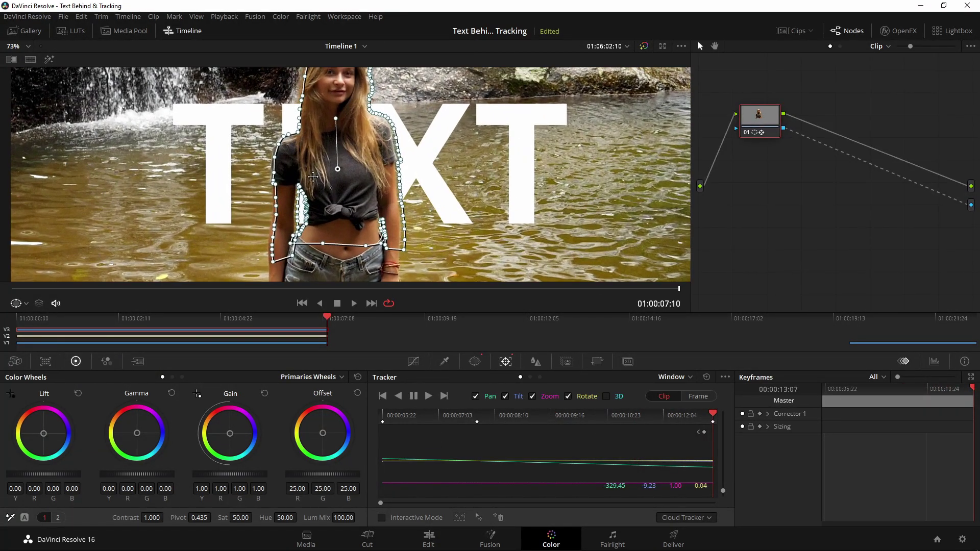
drag(225, 192, 409, 118)
scroll(541, 189, up, 2)
drag(525, 190, 537, 166)
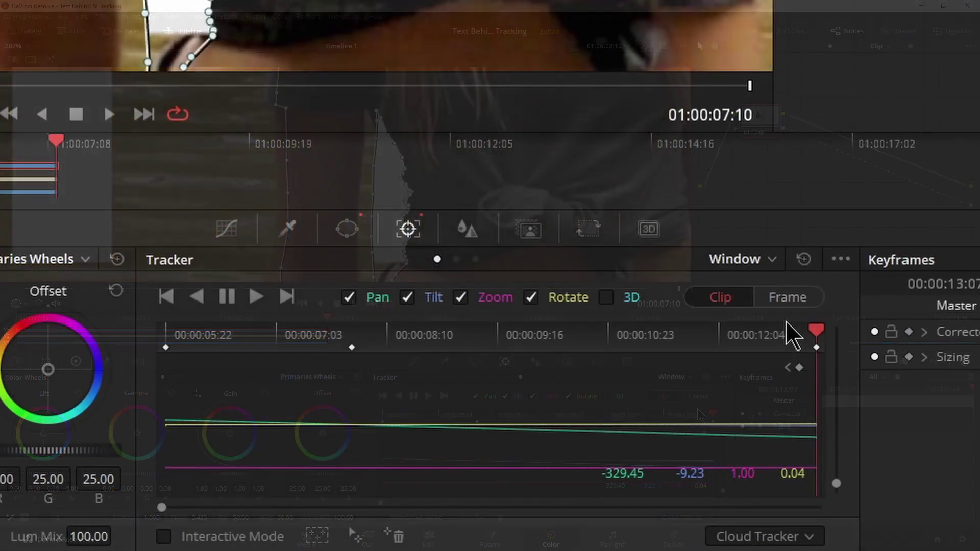
In frame mode, keyframe and nudge the mask on drifting frames to realign it with the girl.
click(707, 397)
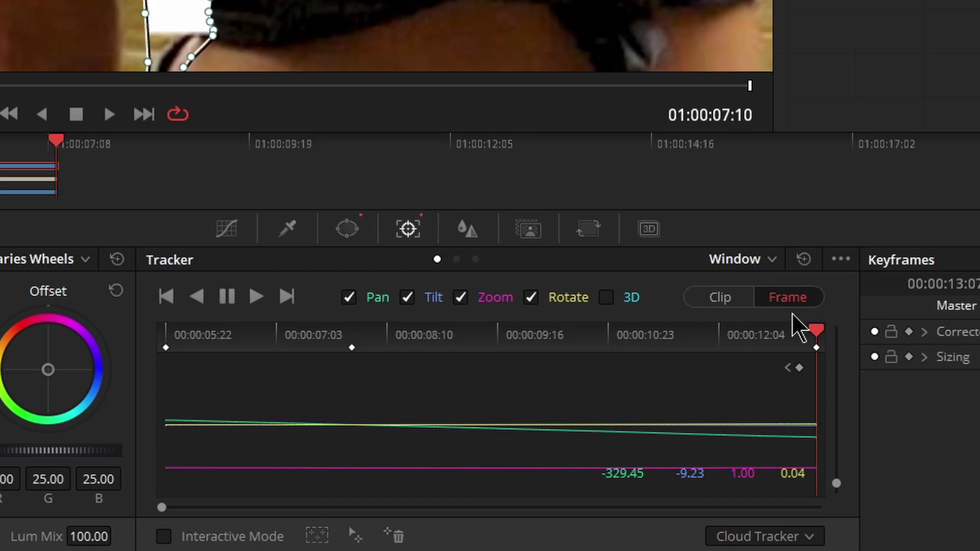
drag(815, 332, 607, 339)
drag(456, 343, 595, 349)
click(799, 368)
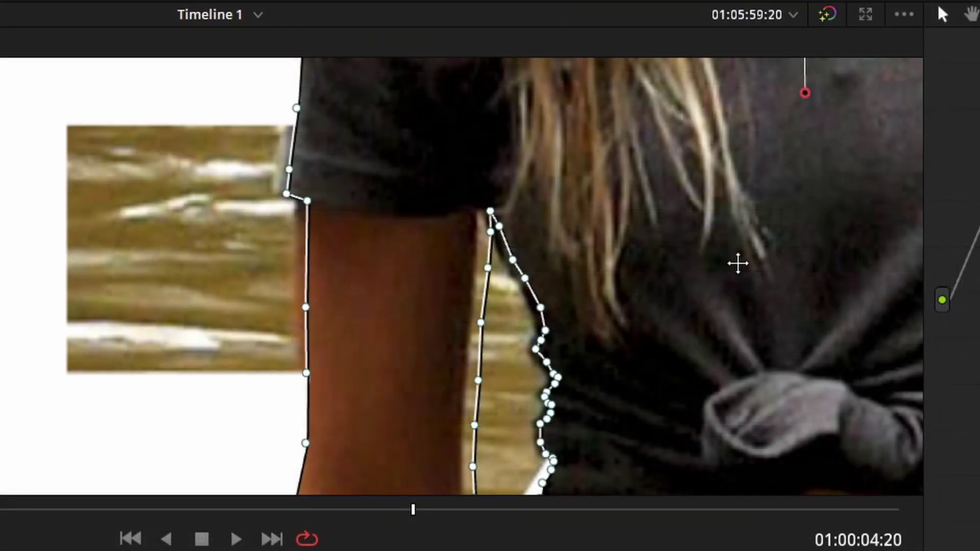
drag(766, 261, 757, 262)
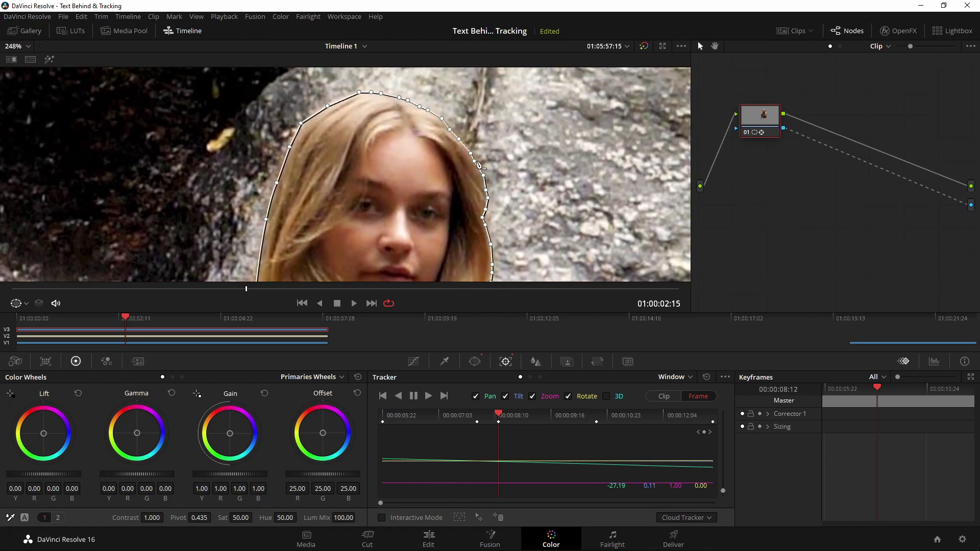
mouse_move(478, 164)
mouse_down()
mouse_move(536, 121)
mouse_move(483, 158)
mouse_up()
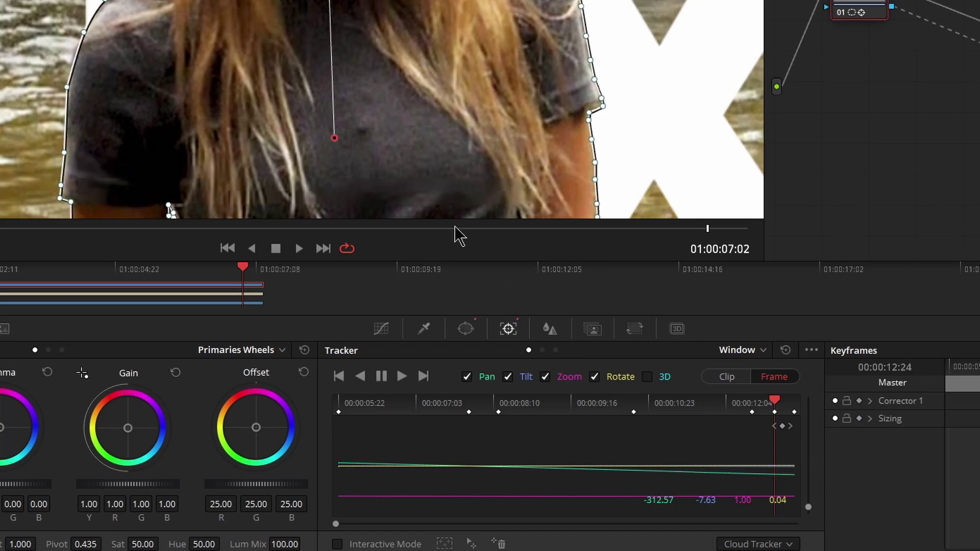
drag(420, 133, 418, 133)
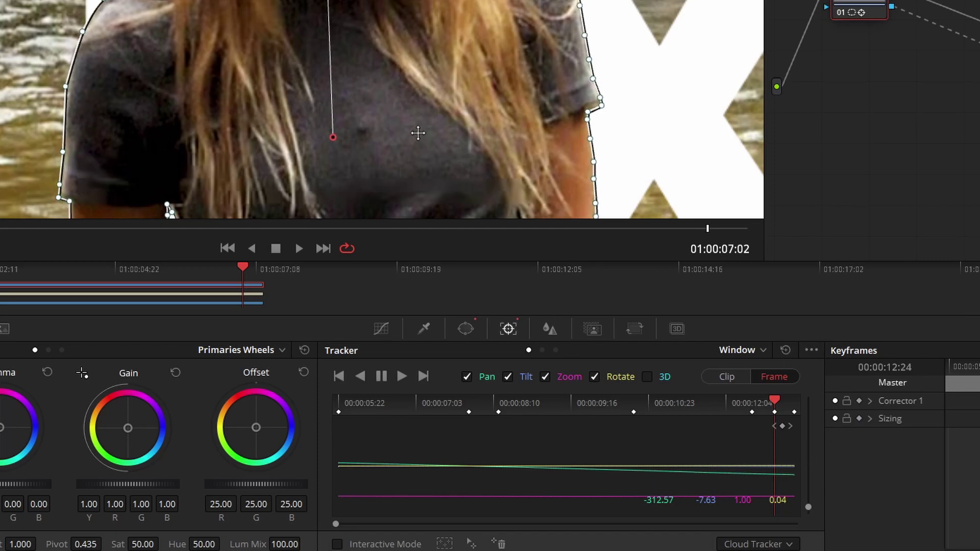
drag(776, 401, 684, 403)
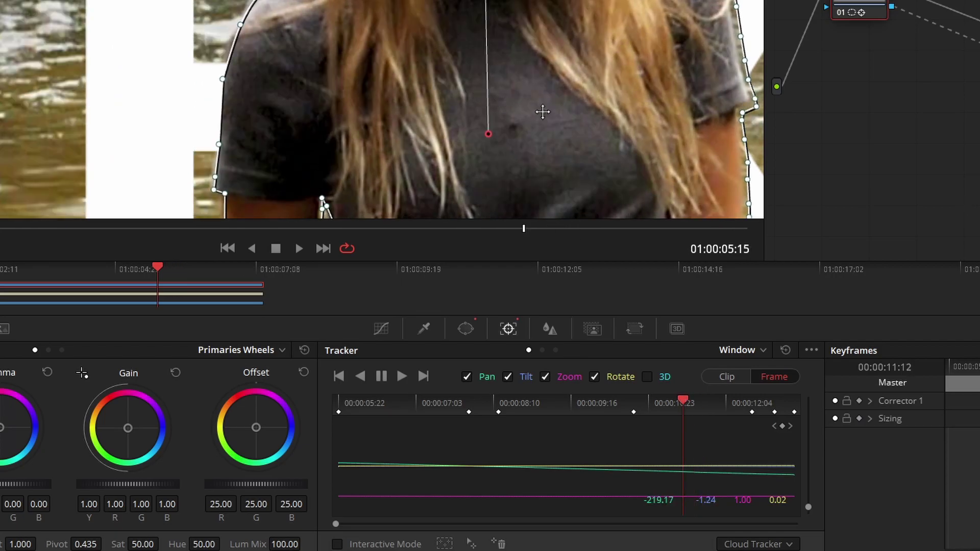
drag(562, 99, 560, 99)
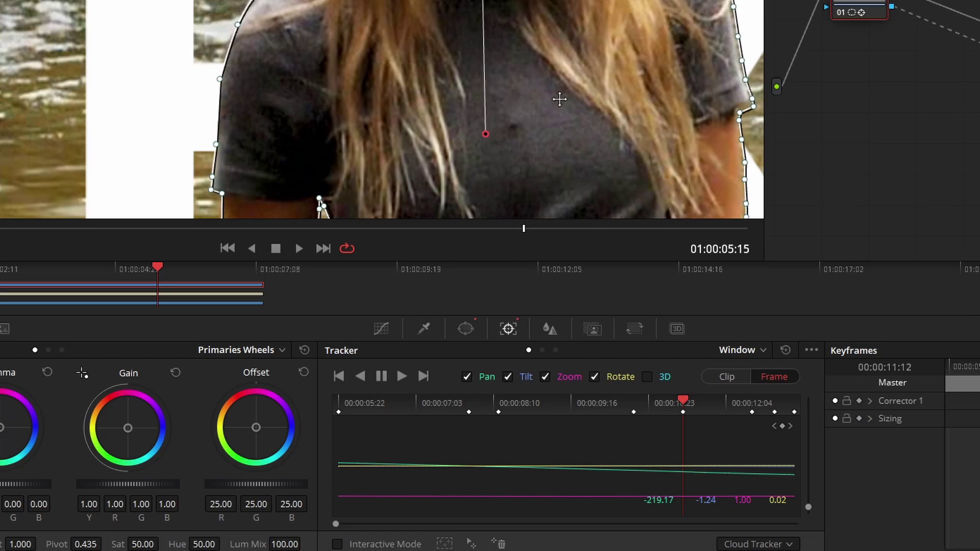
Play the clip from the start to review the tracked mask, then return to the window settings.
scroll(395, 149, down, 1)
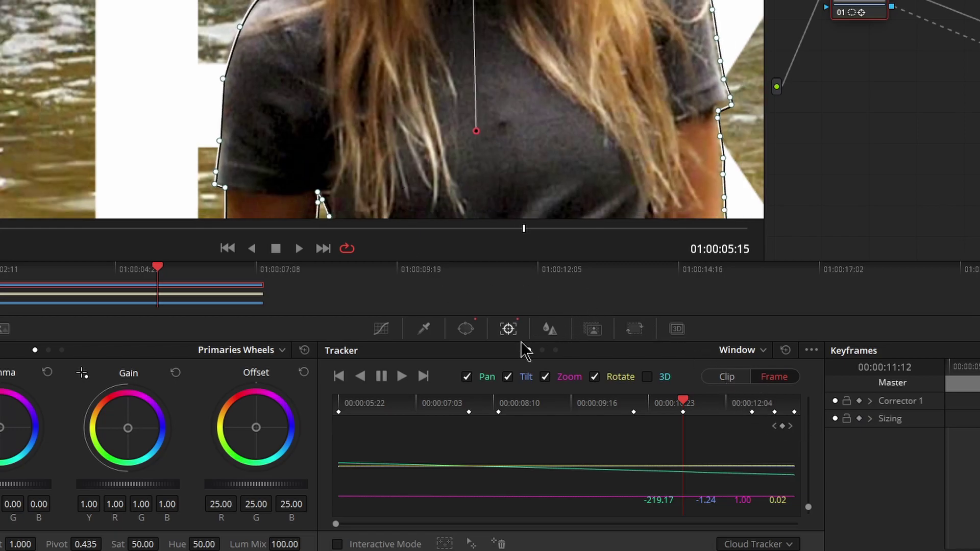
drag(578, 410, 339, 404)
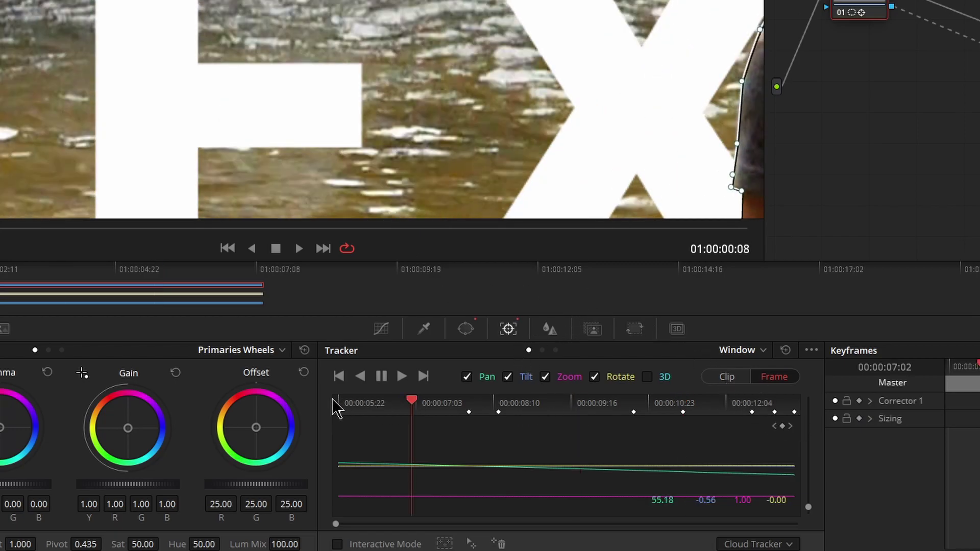
scroll(368, 109, down, 5)
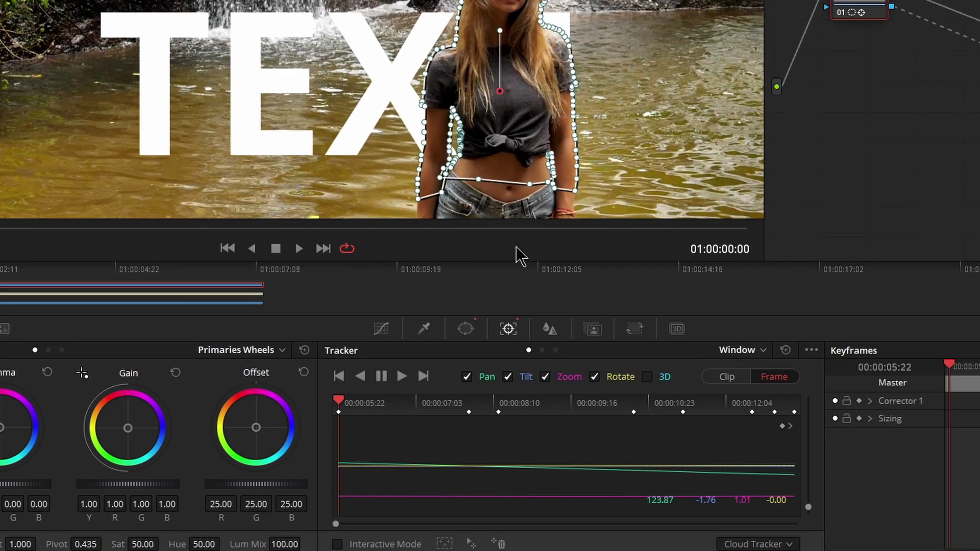
key(space)
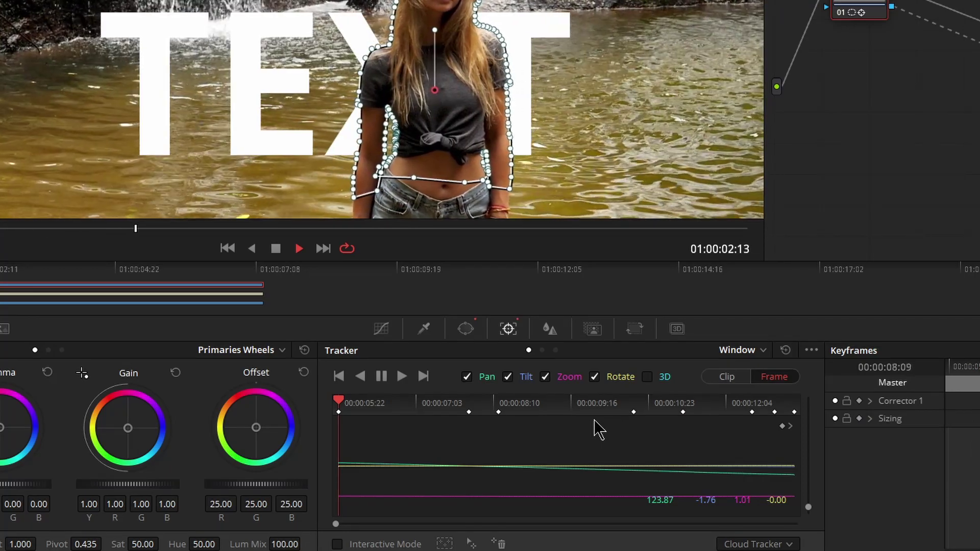
key(space)
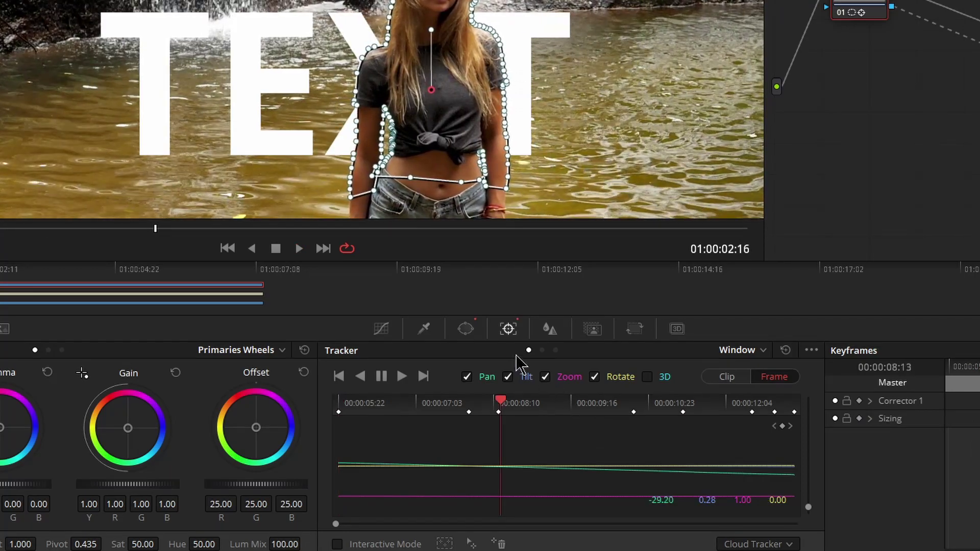
click(466, 332)
scroll(308, 152, up, 4)
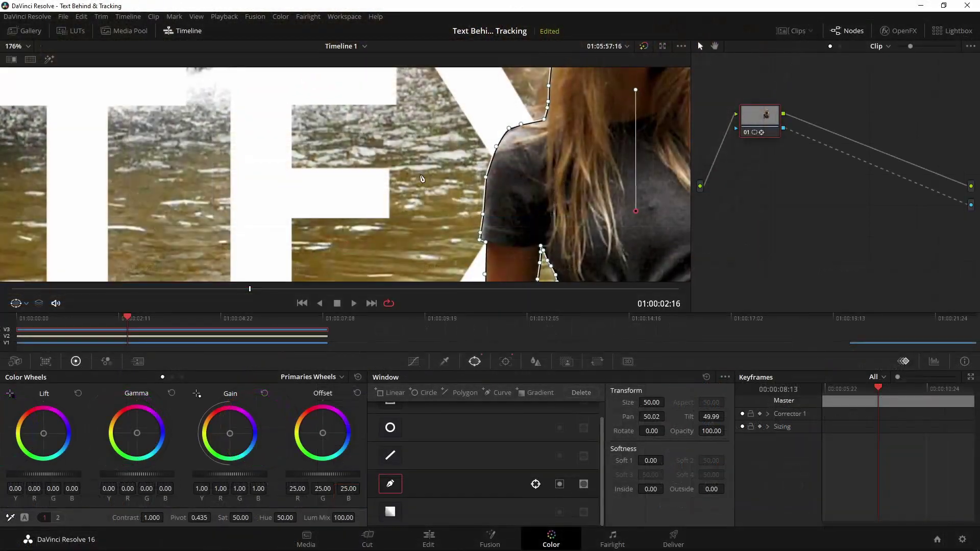
scroll(422, 178, up, 3)
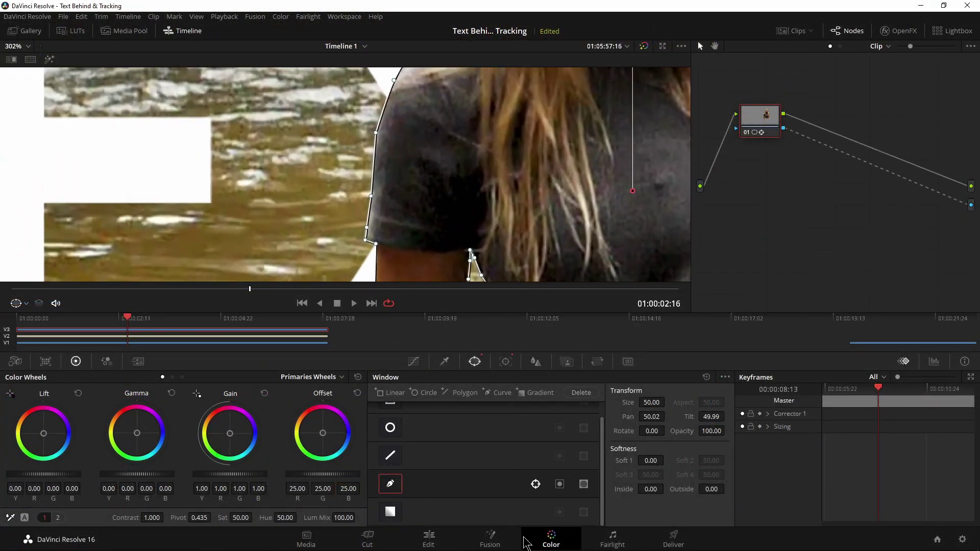
Preview the composite full screen from the Edit page, then return to the Color page.
click(430, 542)
key(ctrl+f)
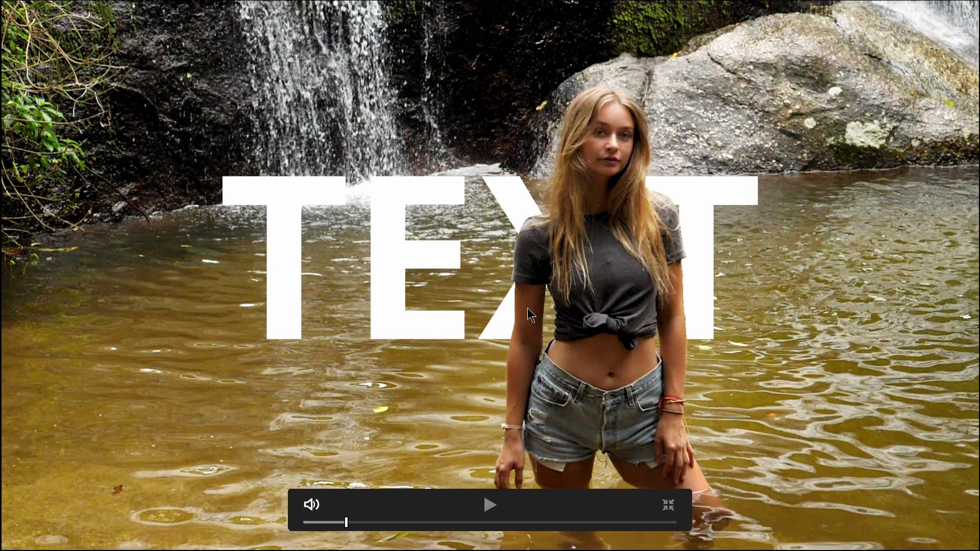
key(Escape)
click(553, 540)
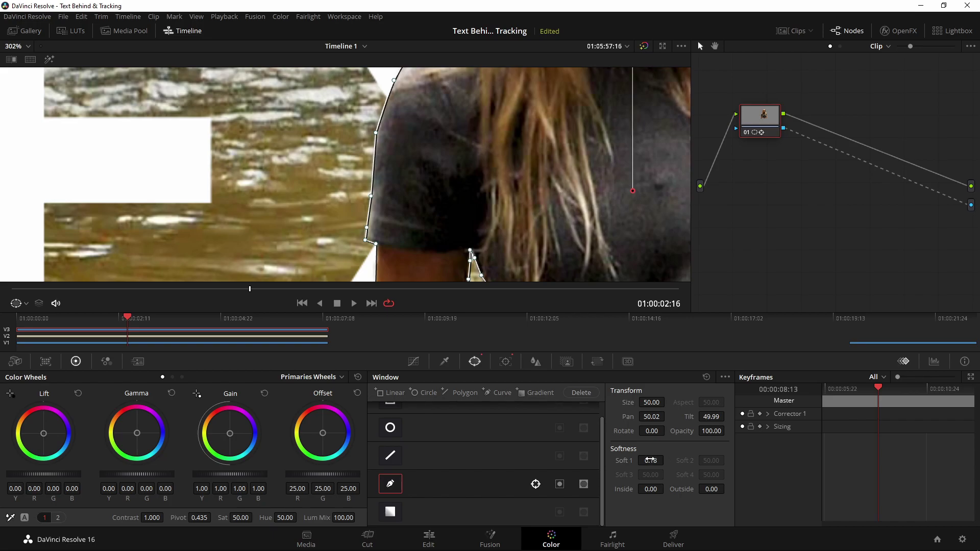
Scrub the curve window's Soft 1 to 0.20 and zoom out to see the whole frame.
scroll(476, 135, down, 2)
drag(651, 461, 666, 461)
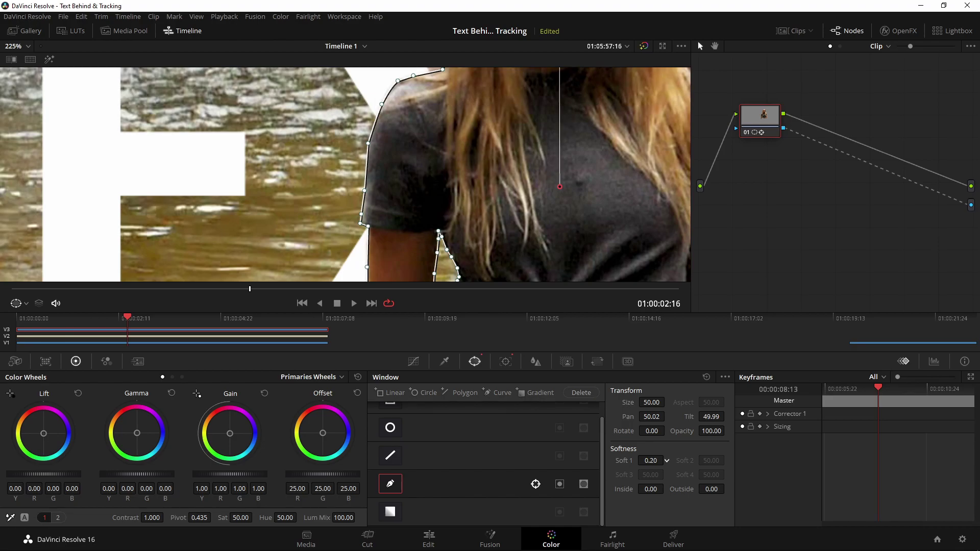
scroll(461, 156, down, 3)
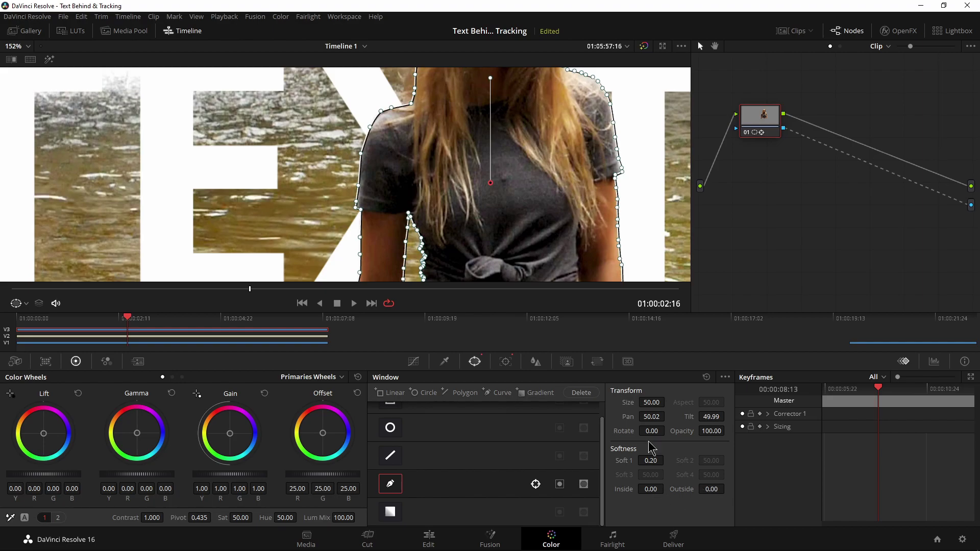
scroll(393, 195, down, 6)
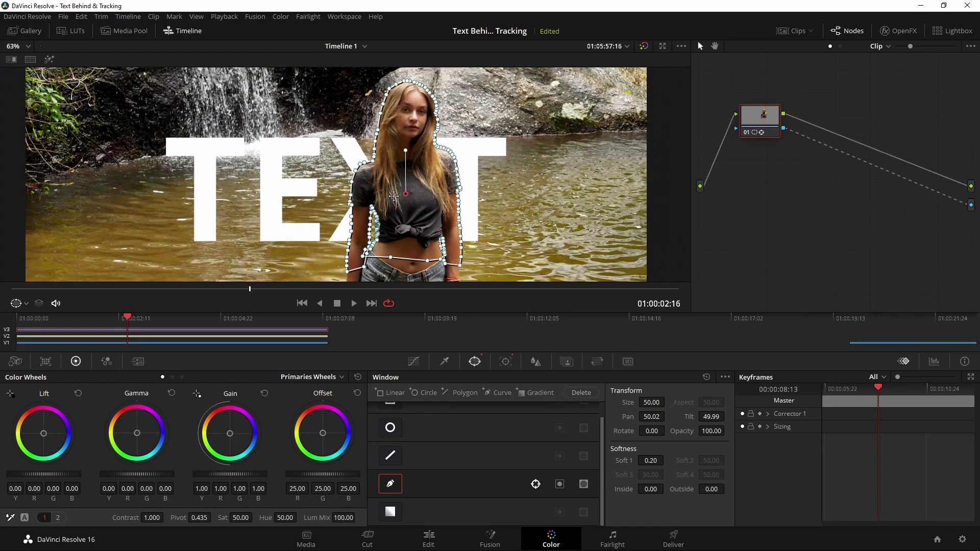
scroll(463, 200, down, 2)
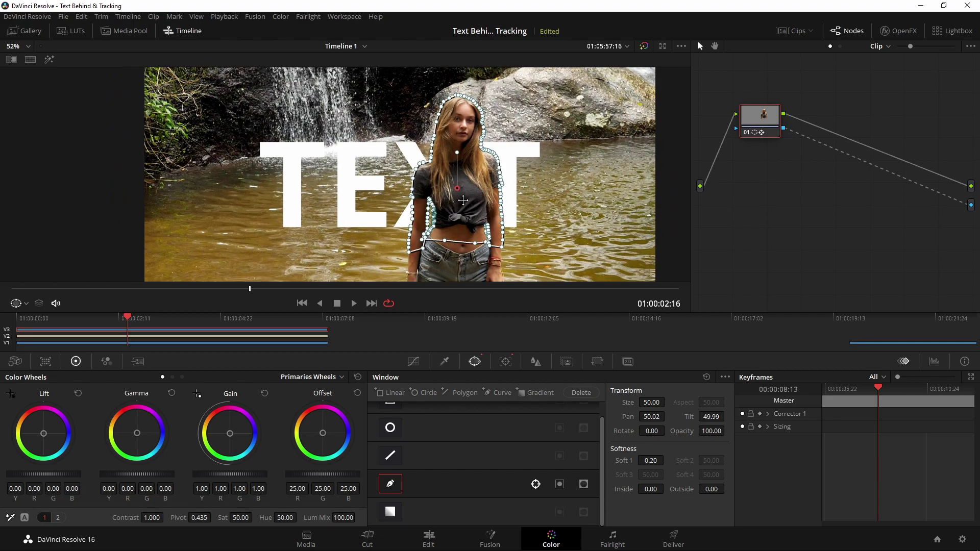
scroll(463, 201, down, 1)
Play the clip full screen from its start on the Edit page, pausing and resuming, then exit.
click(430, 538)
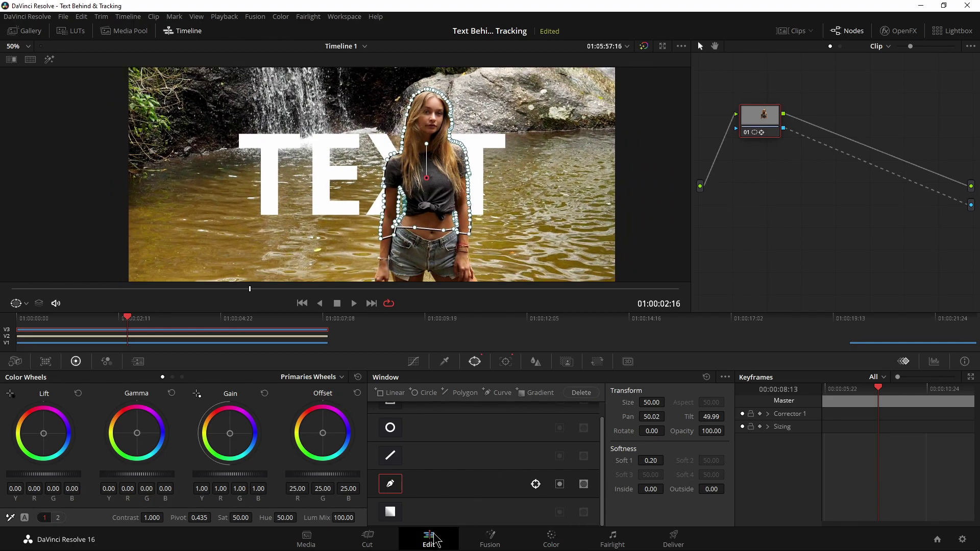
drag(205, 326, 146, 321)
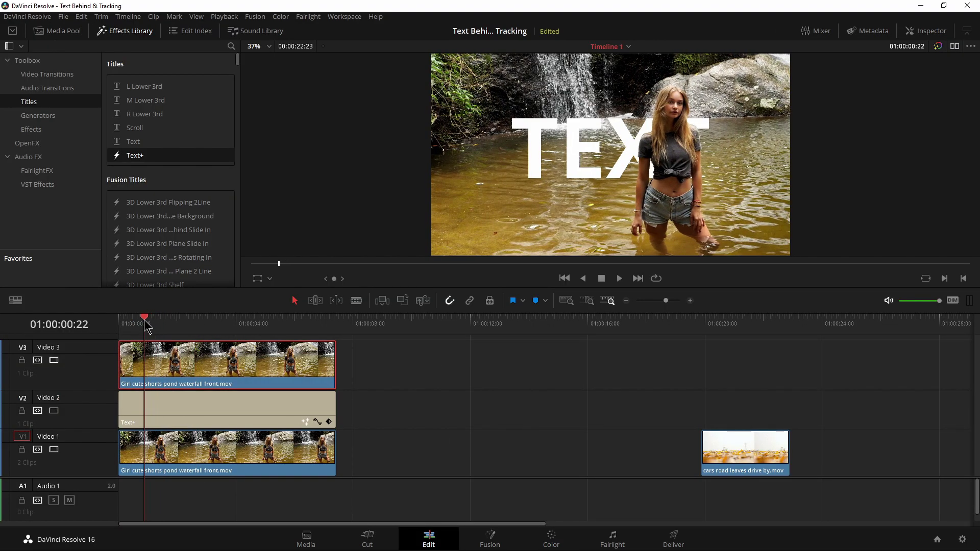
key(ctrl+f)
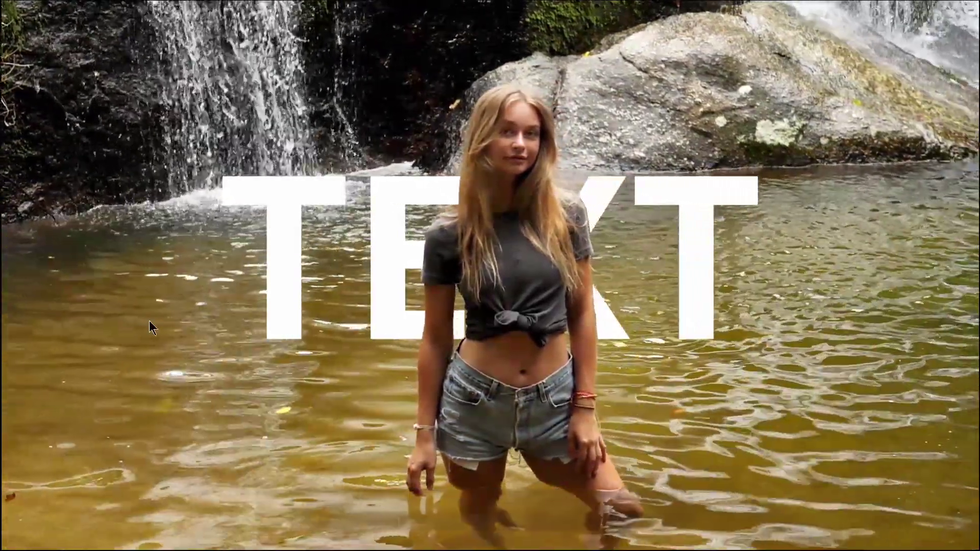
click(156, 324)
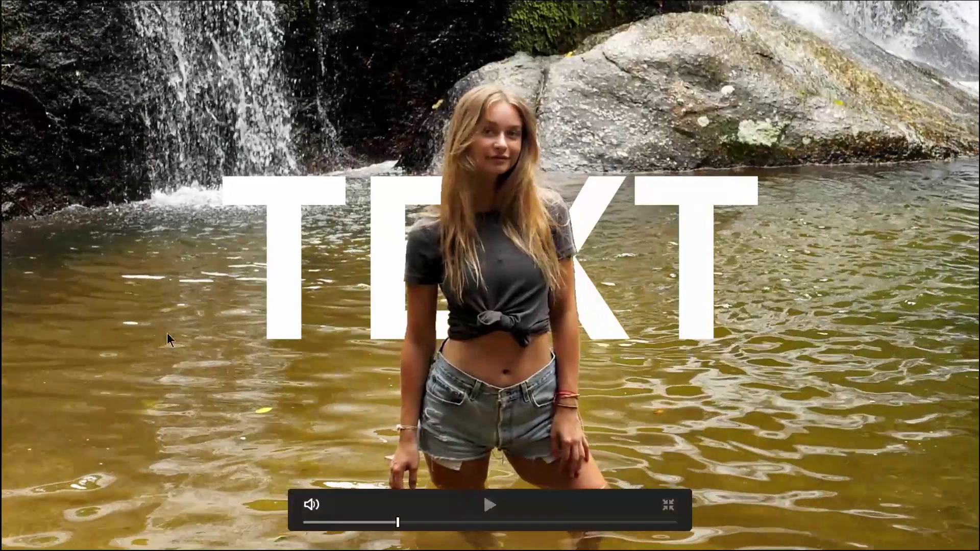
click(483, 334)
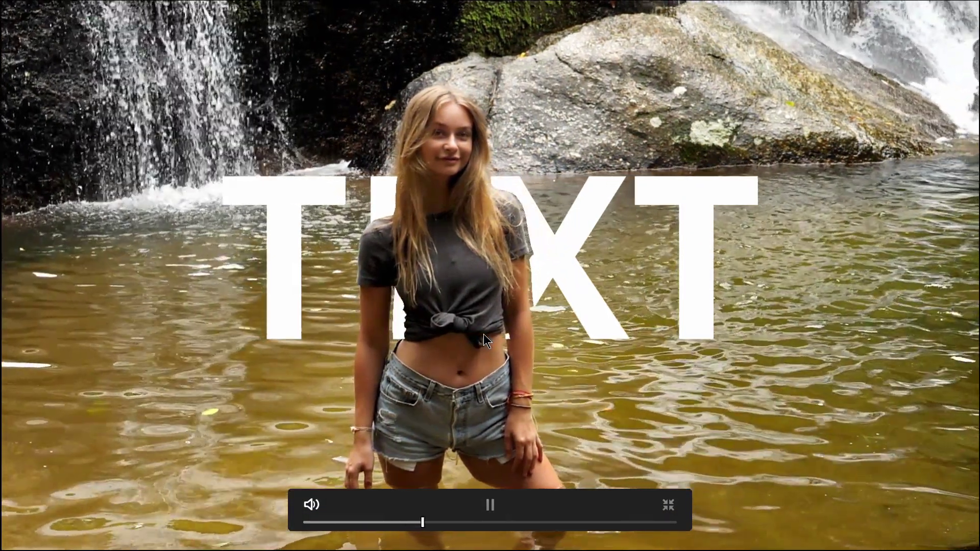
click(521, 317)
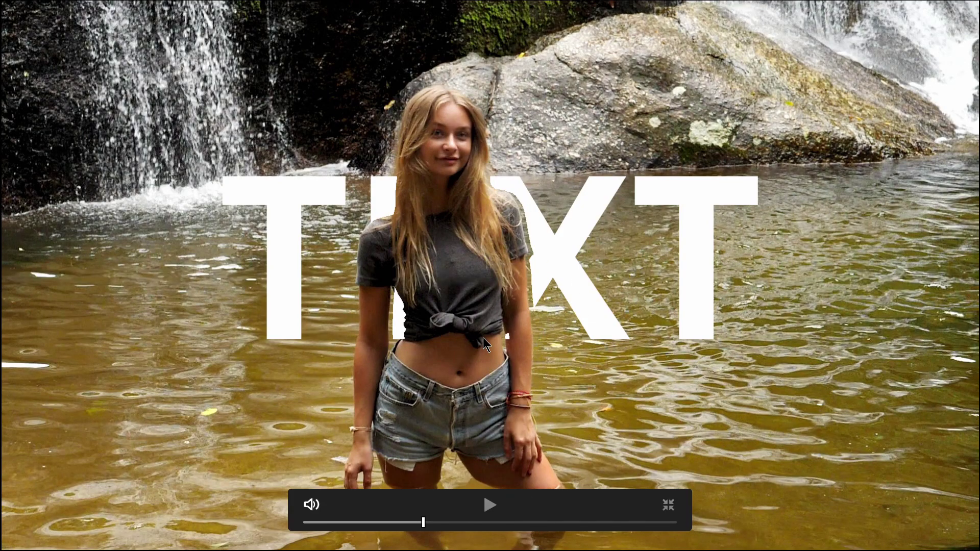
key(Escape)
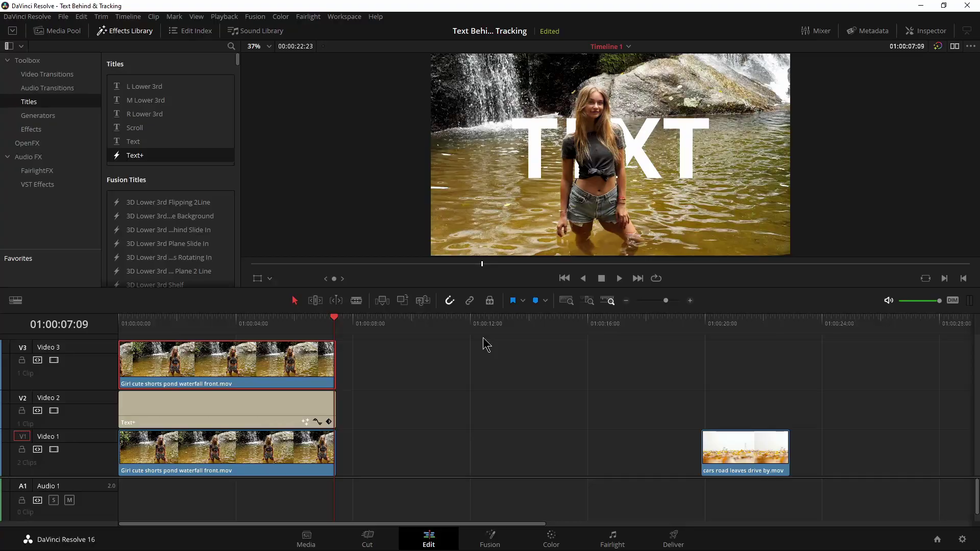
In the Color page's Tracker palette, play through the tracked range to confirm the mask follows her.
click(551, 537)
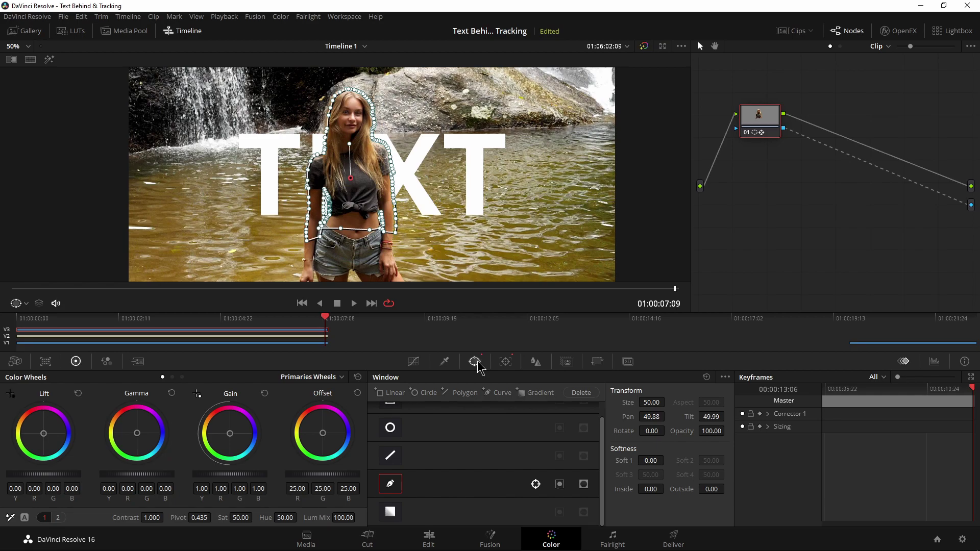
click(505, 362)
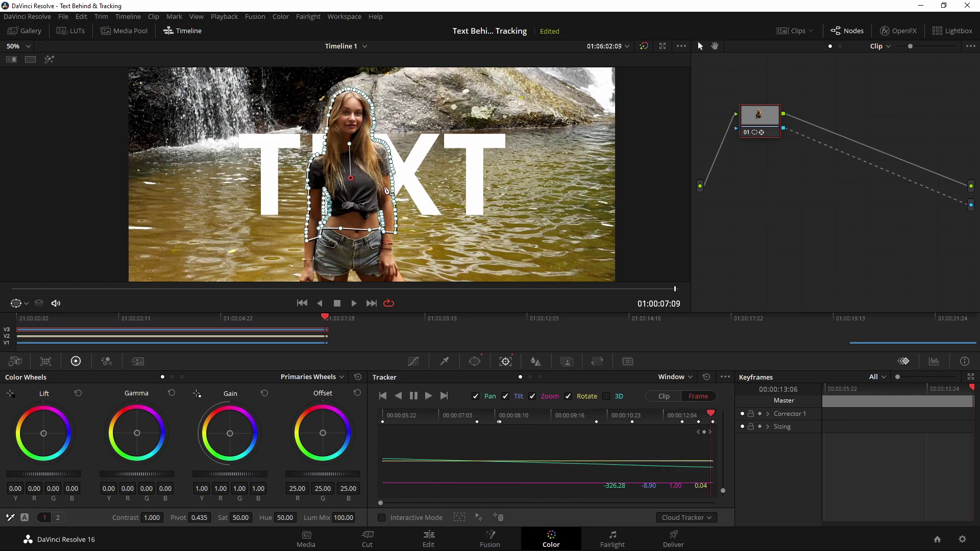
scroll(390, 190, up, 4)
scroll(353, 210, up, 5)
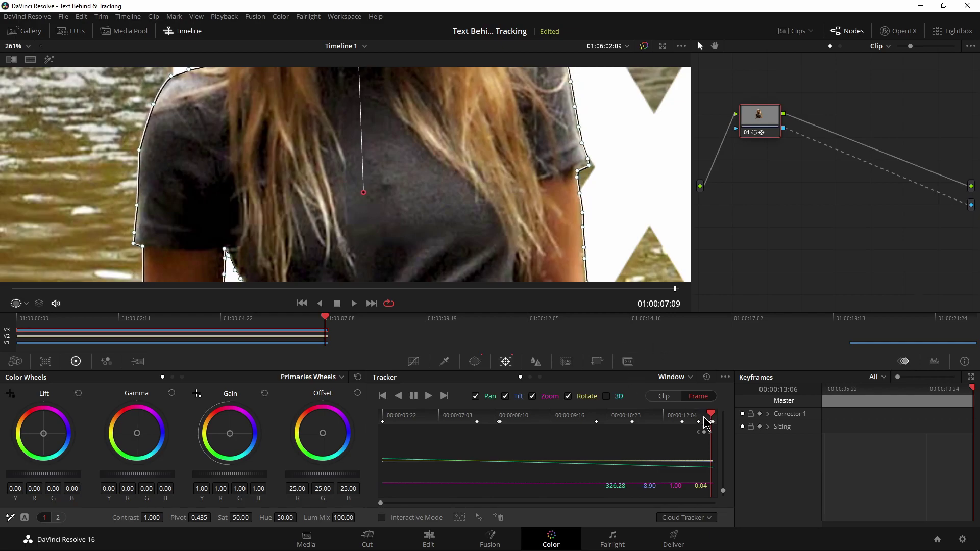
click(690, 414)
key(space)
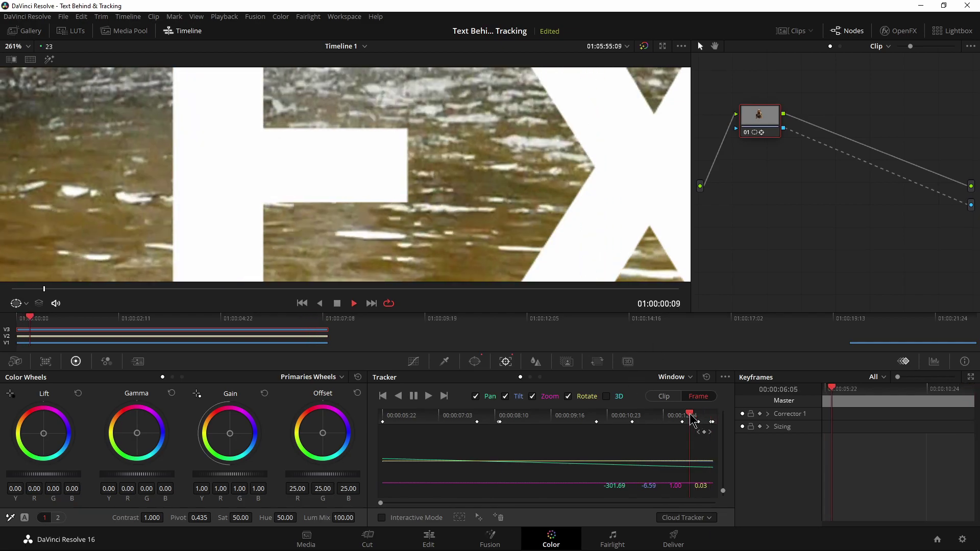
key(space)
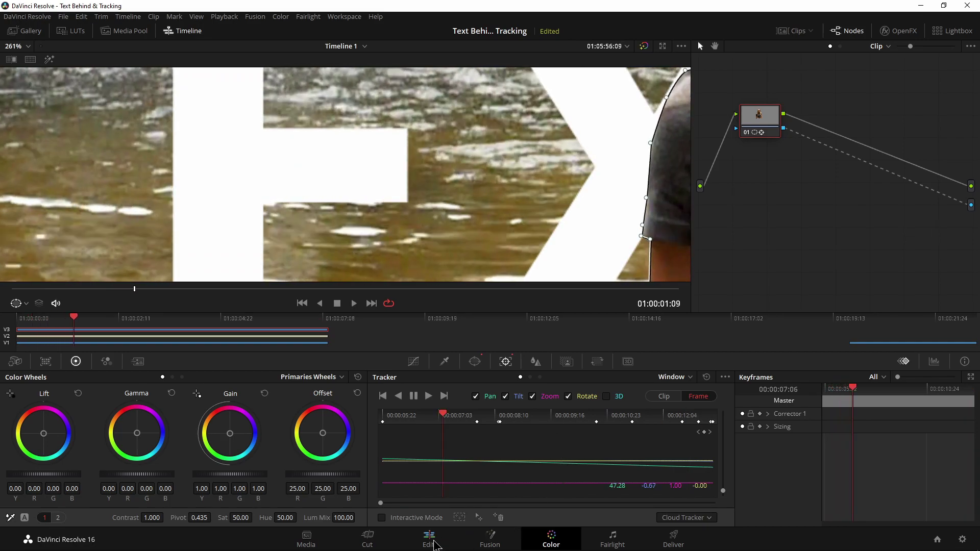
Back on the Edit page, scrub through the clip and select the Text+ title clip.
click(437, 544)
drag(214, 323, 166, 332)
click(183, 407)
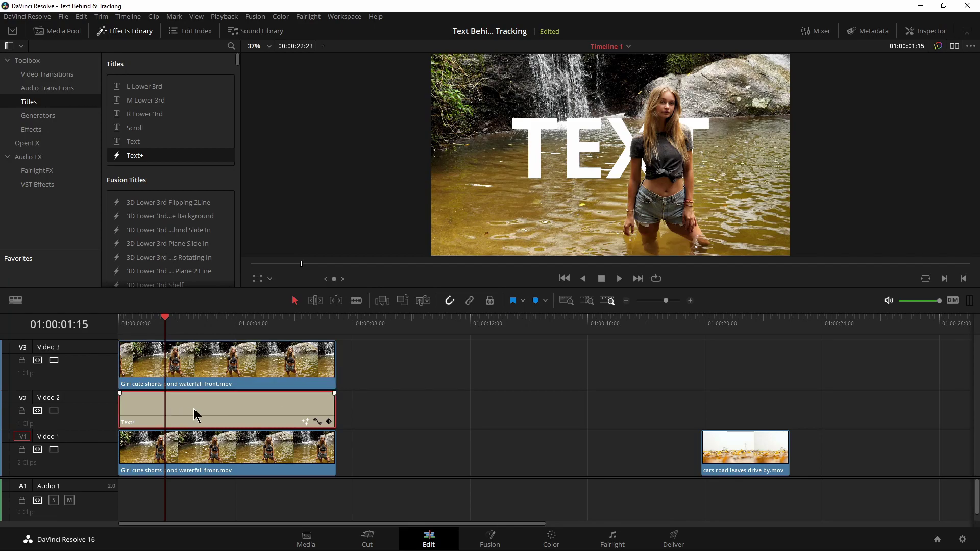
In the Inspector, set the Text+ title's Size to 0.457.
click(928, 31)
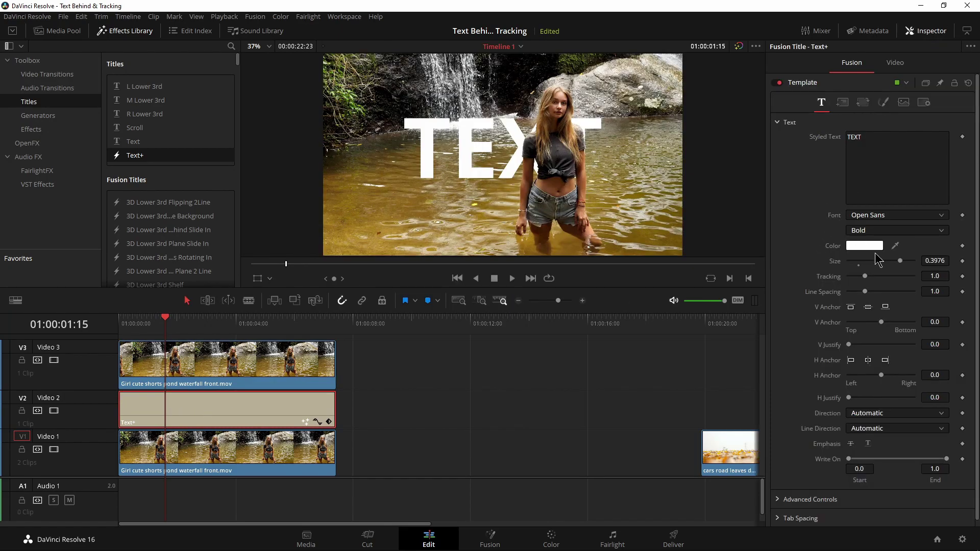
drag(900, 261, 946, 256)
click(919, 380)
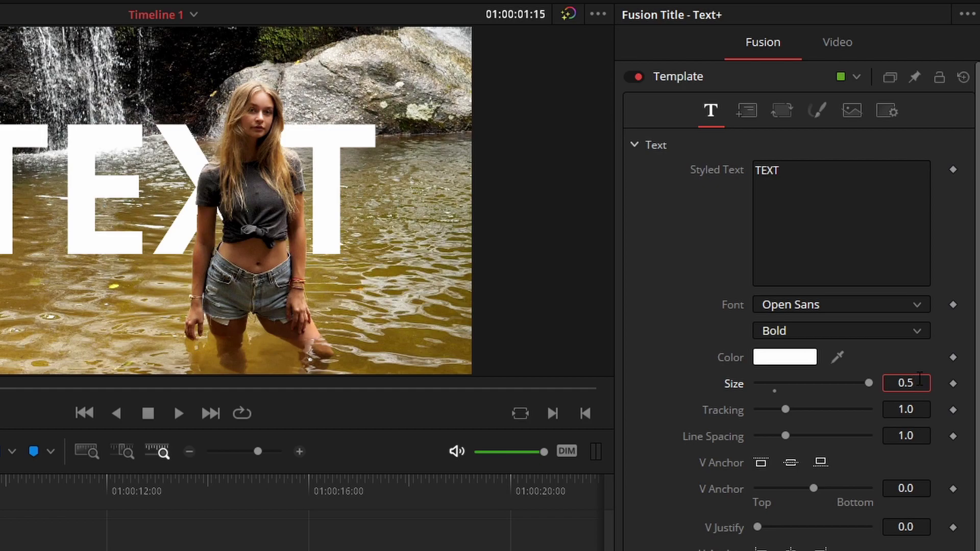
key(Tab)
mouse_move(820, 382)
mouse_down()
mouse_move(865, 384)
mouse_move(808, 382)
mouse_up()
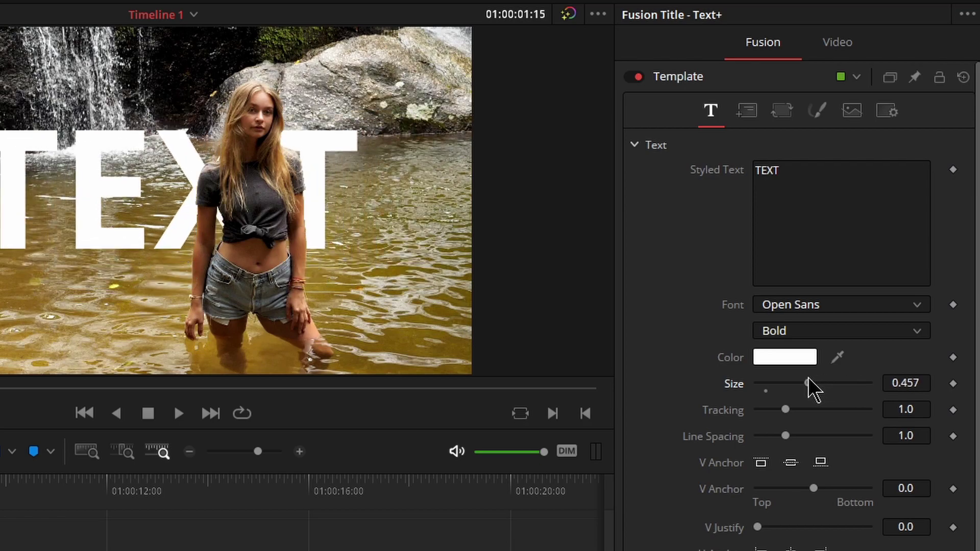
Test the Write On reveal, check the colour and Open Sans font, and open the Layout Type choices.
scroll(669, 507, down, 1)
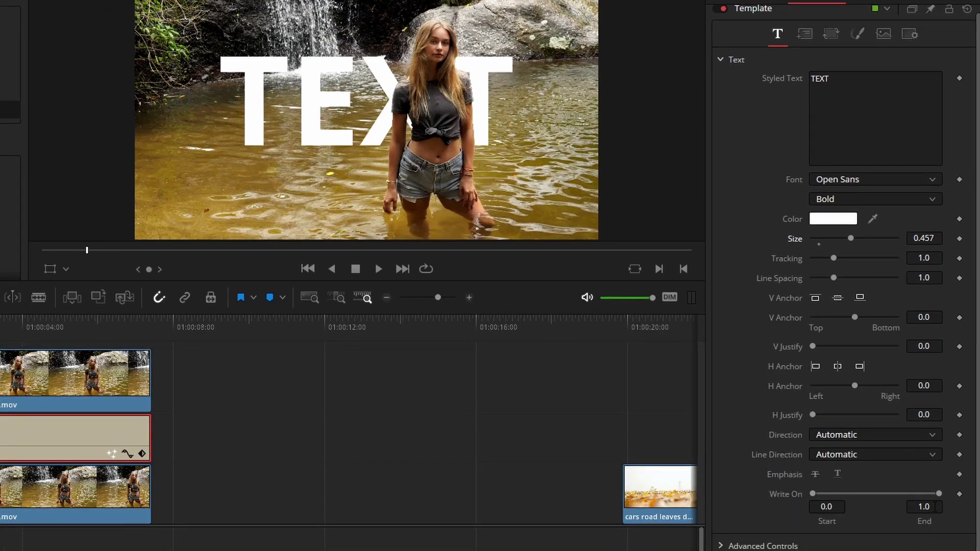
mouse_move(939, 494)
mouse_down()
mouse_move(823, 495)
mouse_move(958, 499)
mouse_up()
scroll(757, 196, up, 1)
click(829, 227)
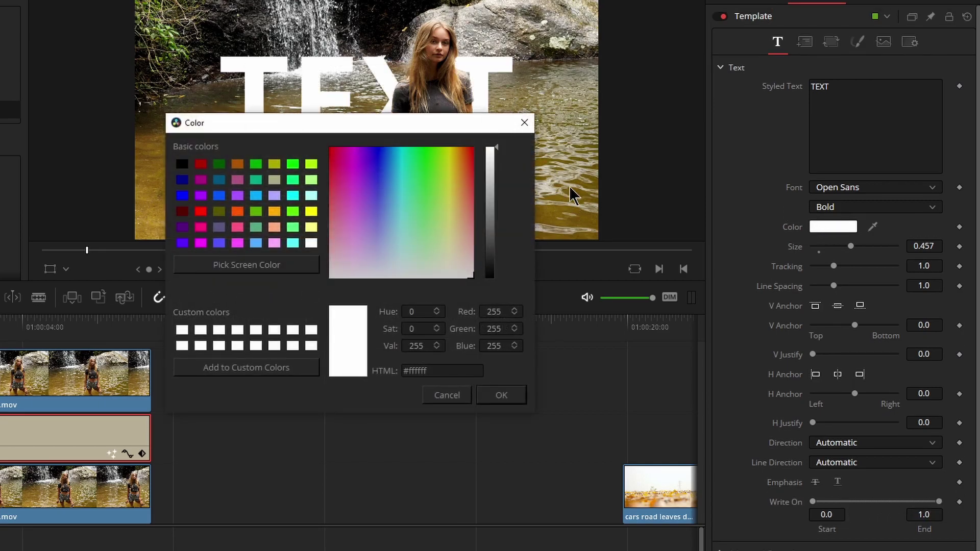
click(524, 123)
click(897, 189)
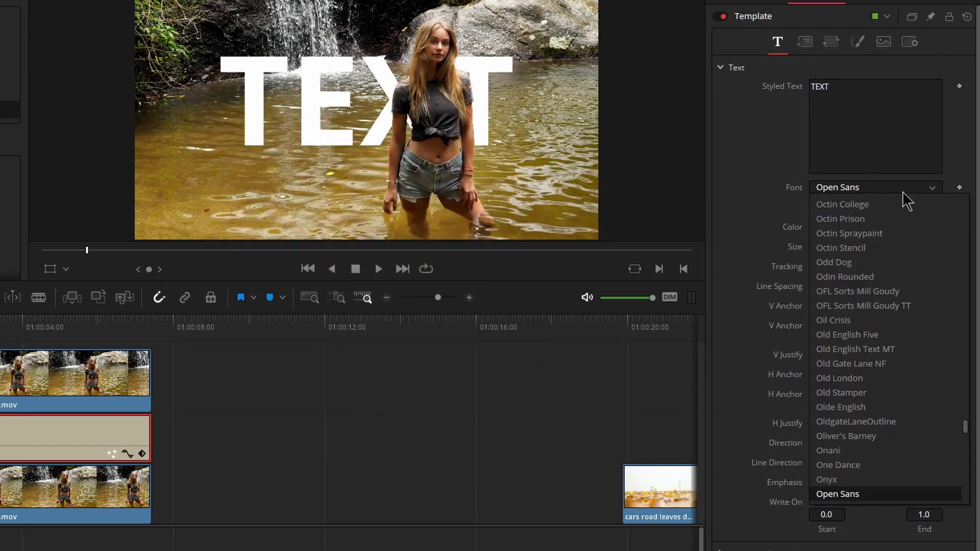
click(763, 149)
click(805, 42)
click(831, 43)
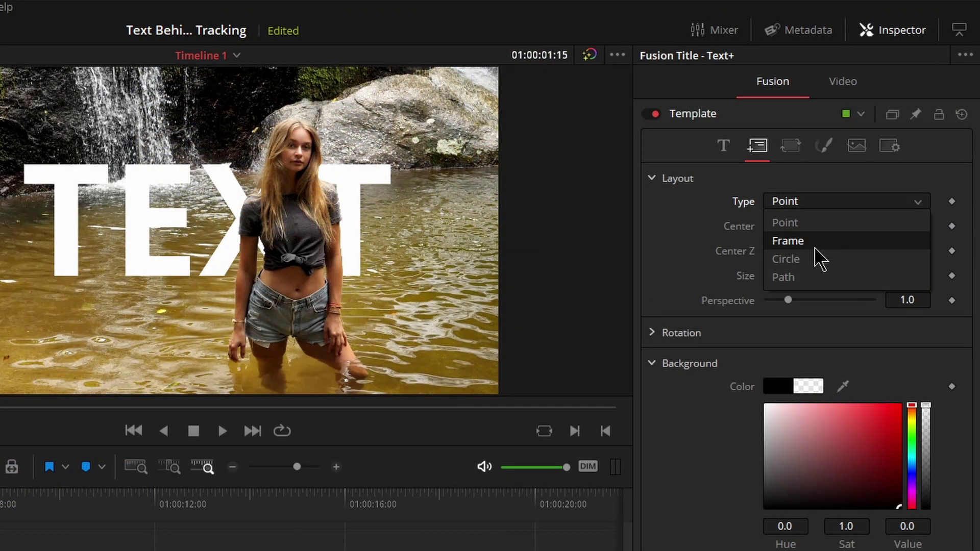
Try a Circle layout, revert to a straight Point layout, and reset the text depth.
click(816, 259)
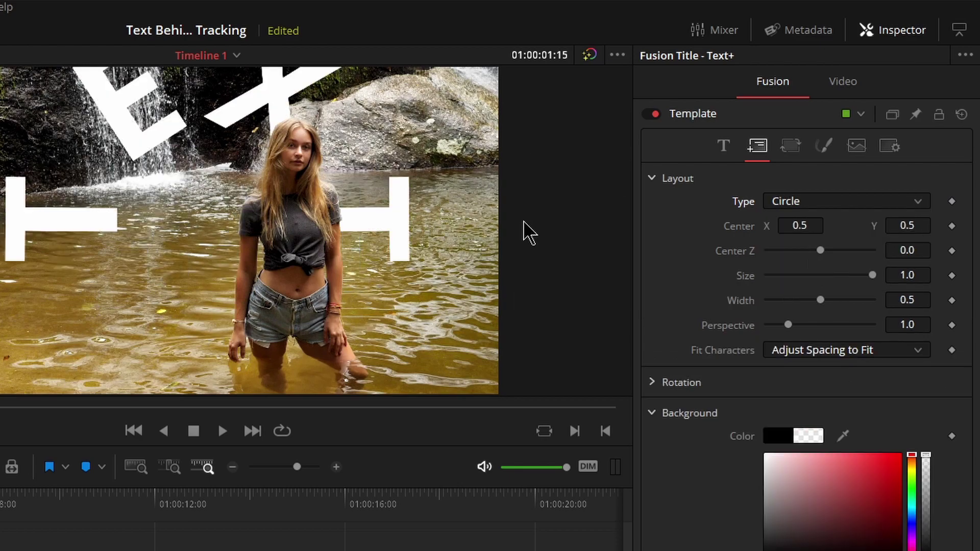
click(855, 204)
click(835, 222)
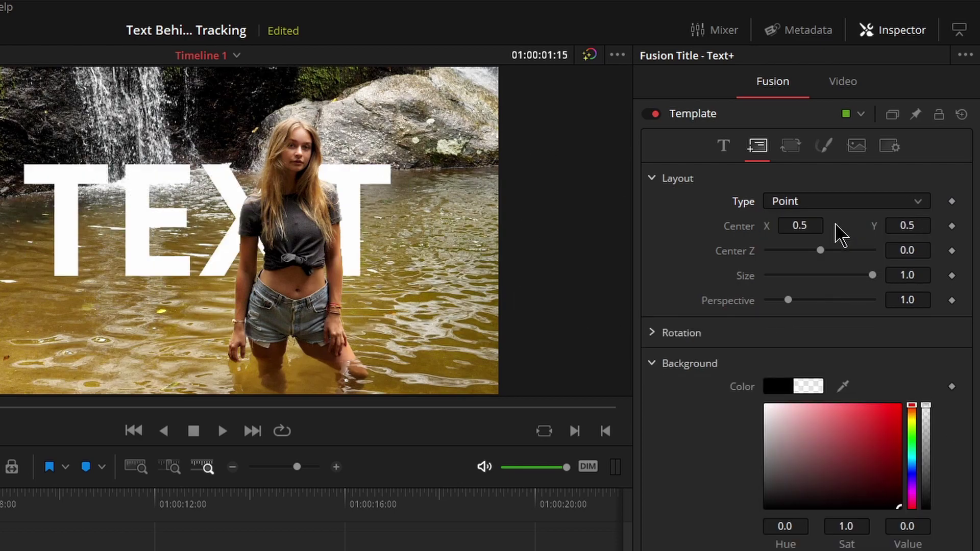
drag(822, 251, 828, 255)
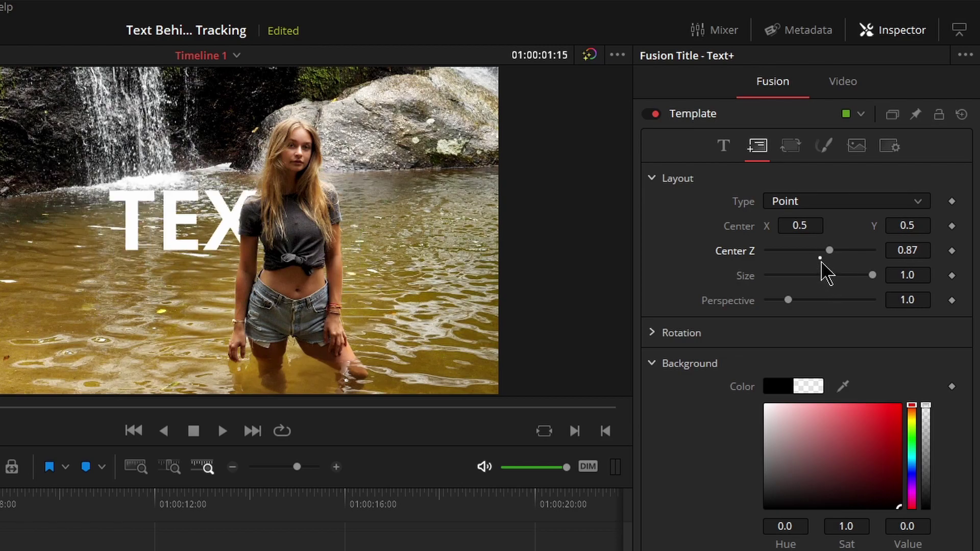
click(821, 260)
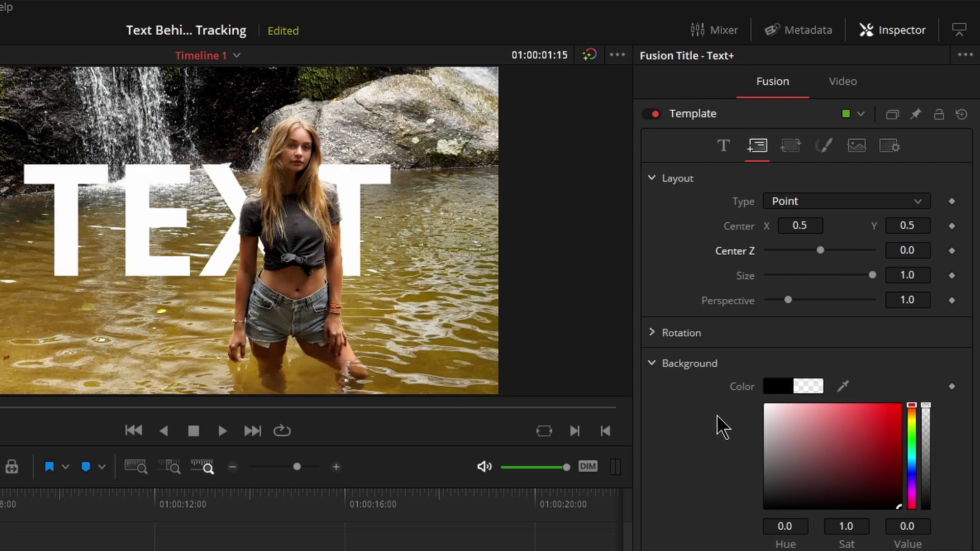
Keyframe Y rotation at 2.6 near the start and about -28 at two seconds, then play it back.
click(656, 337)
drag(815, 406, 820, 431)
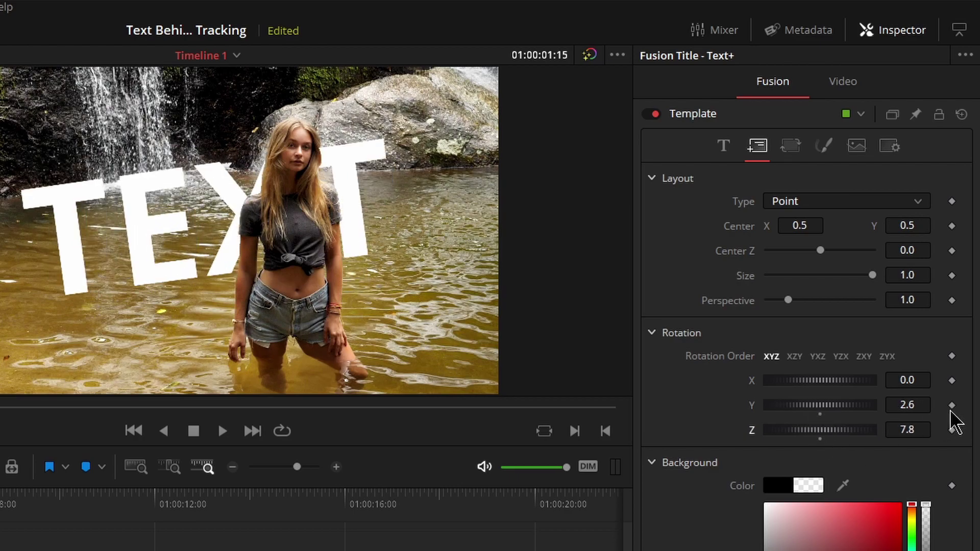
drag(167, 321, 137, 320)
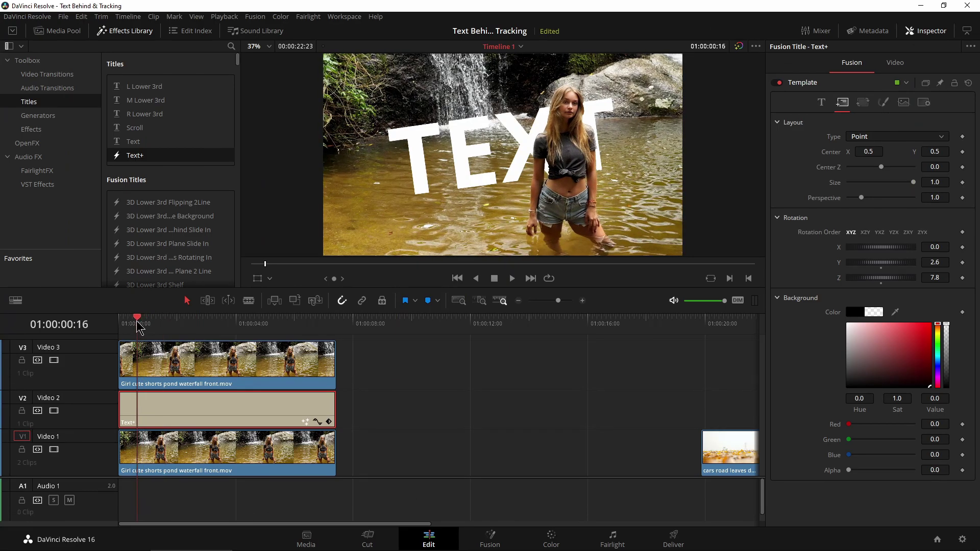
key(Left)
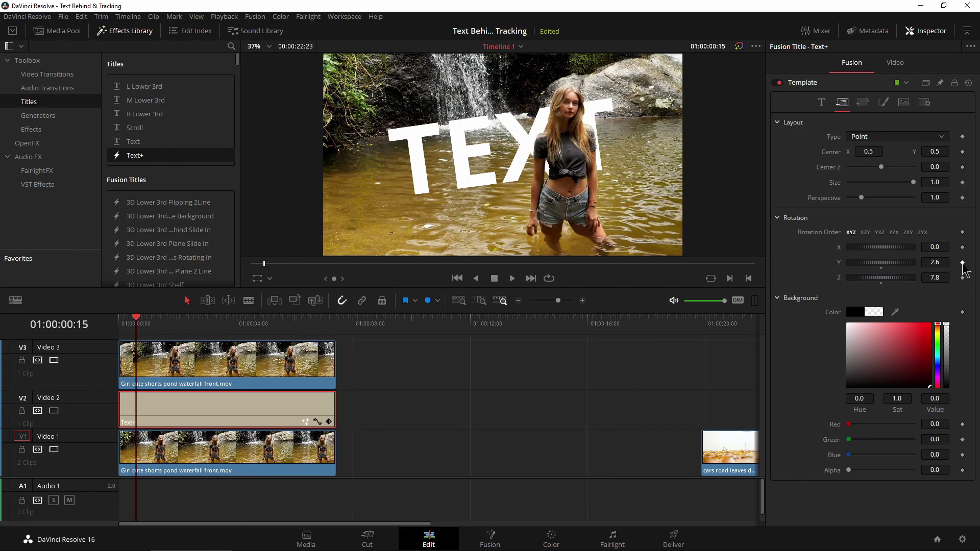
drag(156, 325, 204, 328)
mouse_move(875, 268)
mouse_down()
mouse_move(892, 268)
mouse_move(868, 273)
mouse_up()
click(145, 323)
key(space)
key(space)
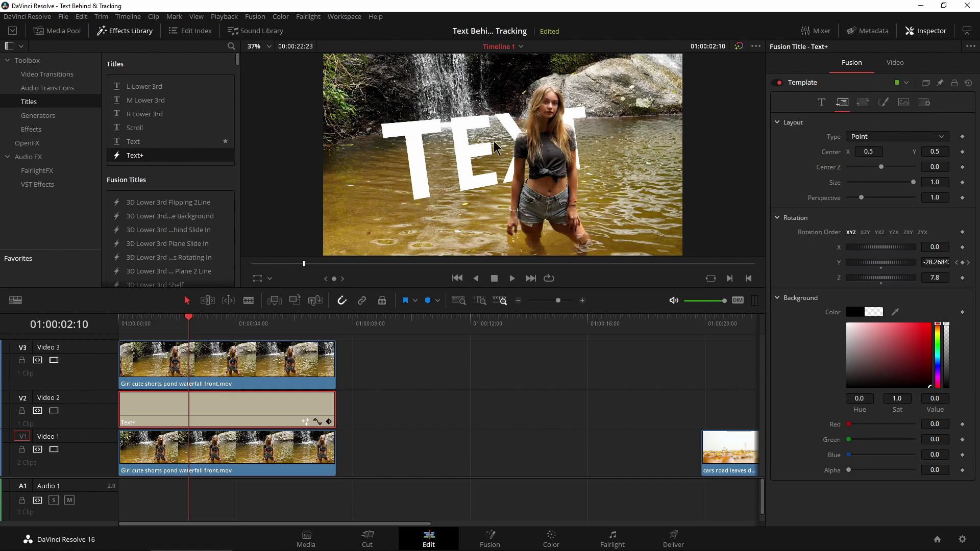
Spread the TEXT letters apart, tilt them to X rotation -13 and shear them to -0.19.
click(862, 102)
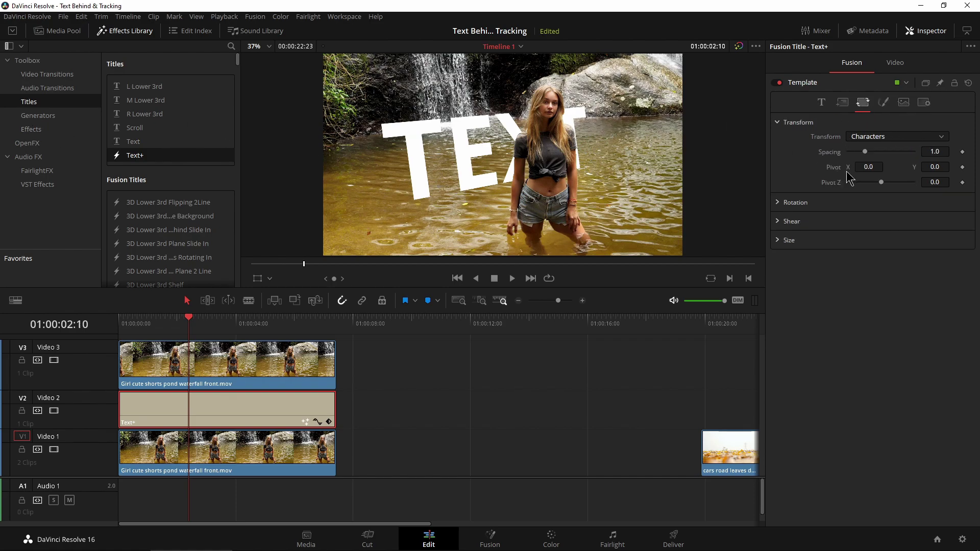
mouse_move(866, 152)
mouse_down()
mouse_move(891, 152)
mouse_move(864, 154)
mouse_up()
click(779, 207)
drag(891, 232, 882, 234)
click(784, 299)
drag(885, 317, 890, 317)
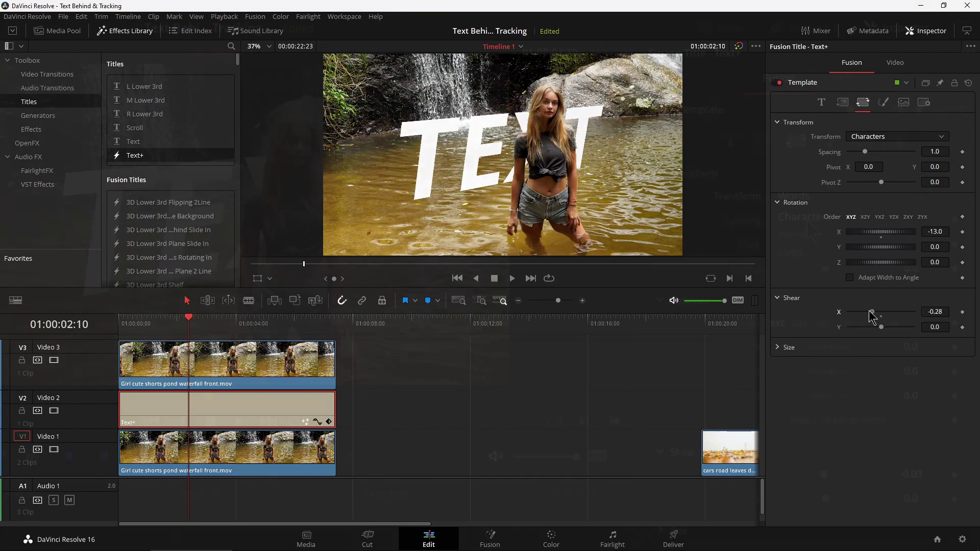
Rotate individual characters on Y, then turn the whole word to Y rotation 23.5.
click(873, 136)
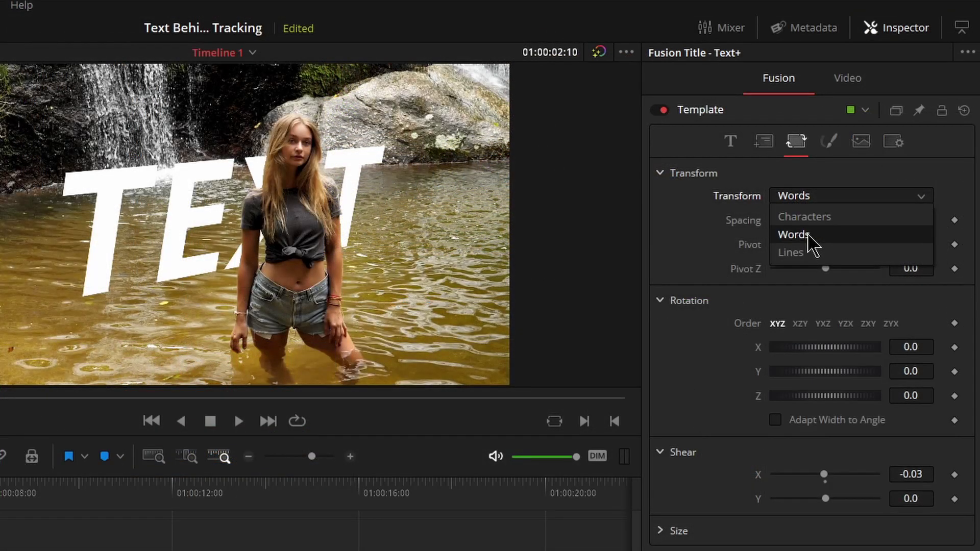
click(804, 216)
mouse_move(819, 374)
mouse_down()
mouse_move(864, 378)
mouse_move(809, 377)
mouse_up()
click(819, 198)
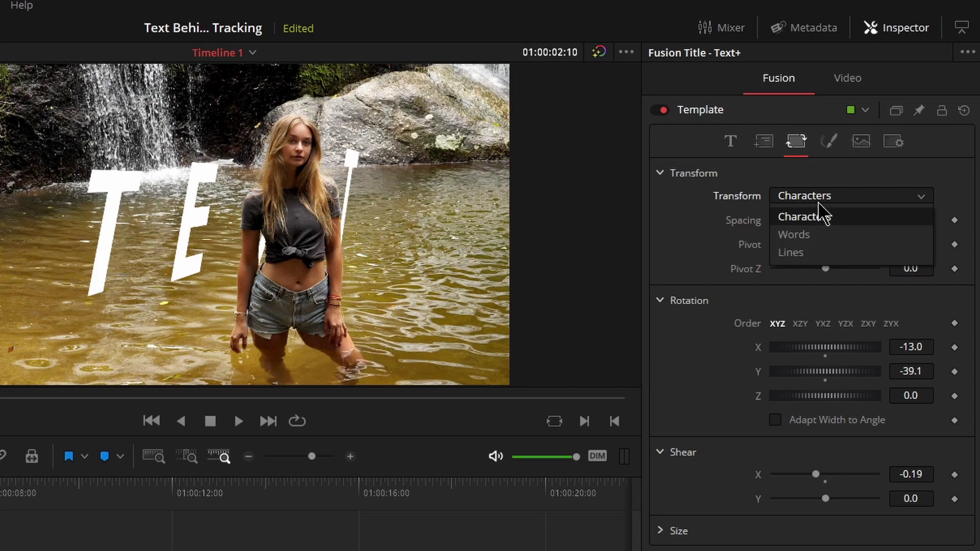
click(816, 235)
mouse_move(817, 372)
mouse_down()
mouse_move(849, 376)
mouse_move(825, 376)
mouse_up()
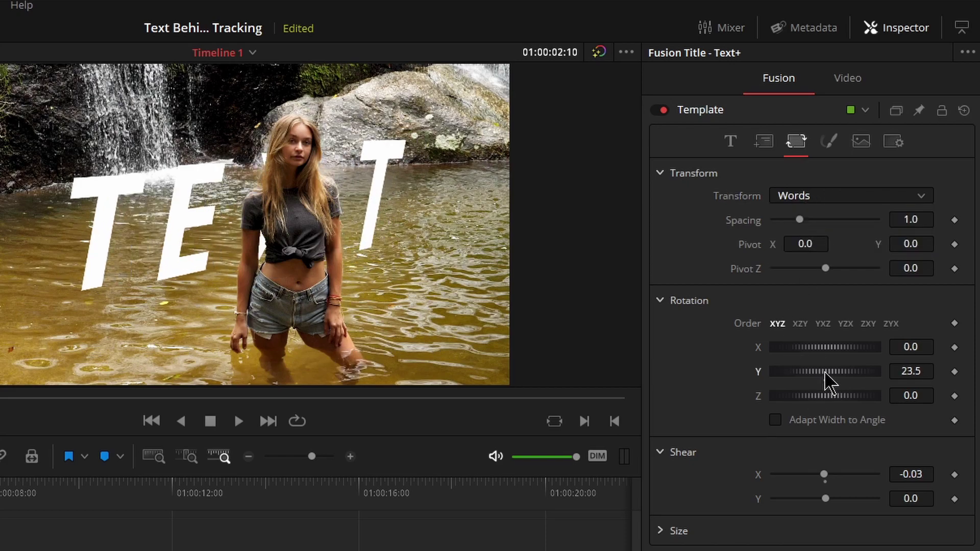
Switch back to Characters, reset their Y rotation to zero, and show the Shading settings.
click(833, 198)
click(825, 217)
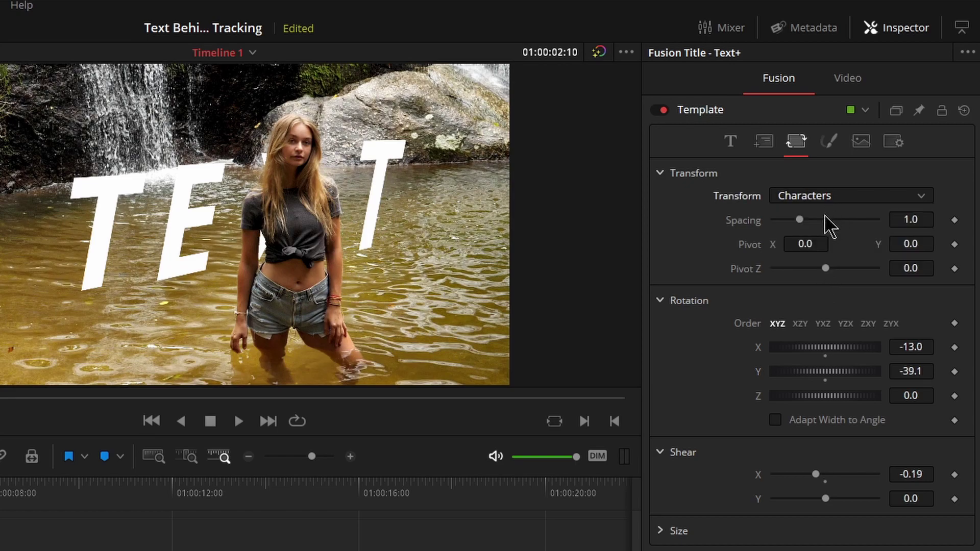
double_click(826, 375)
click(829, 142)
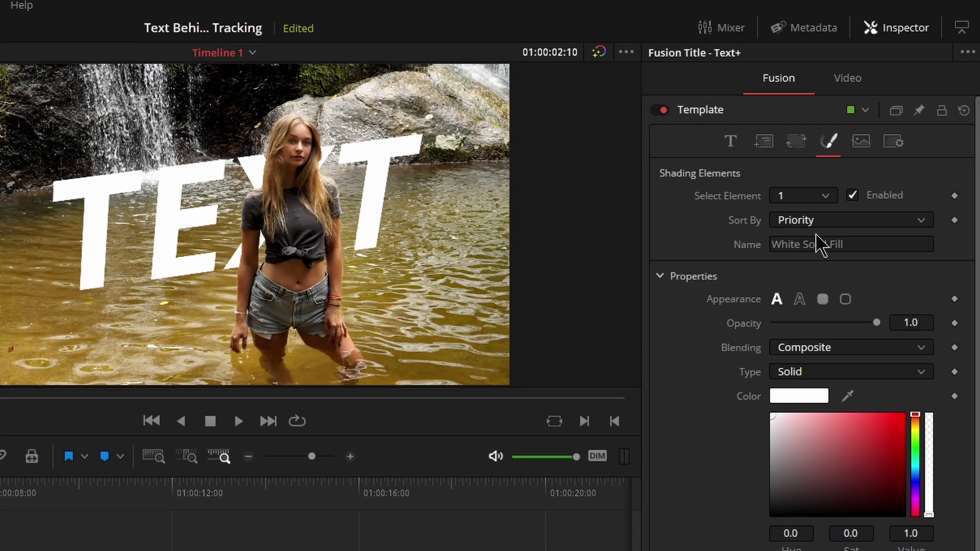
Make the TEXT fill a gradient starting red with a #55aaff light-blue middle stop.
click(828, 376)
click(846, 429)
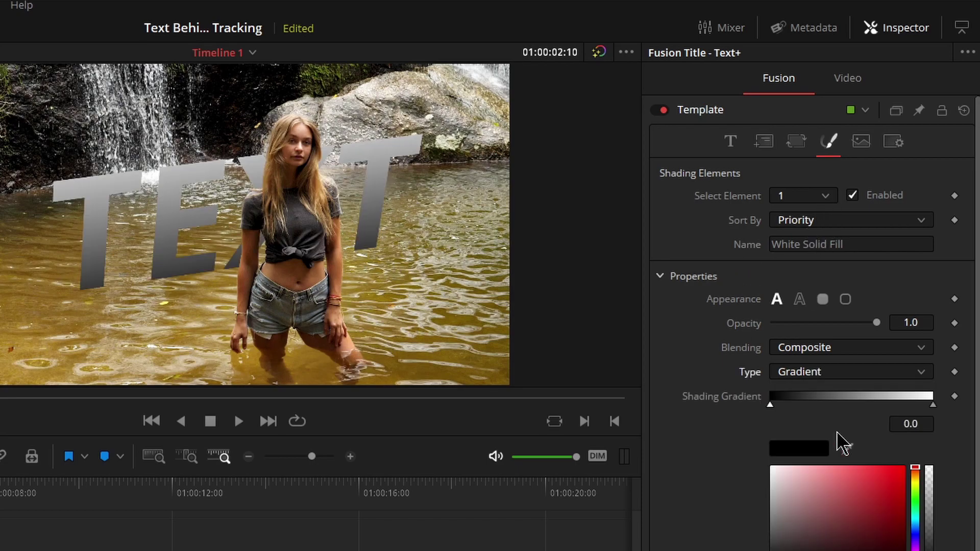
drag(816, 514, 883, 483)
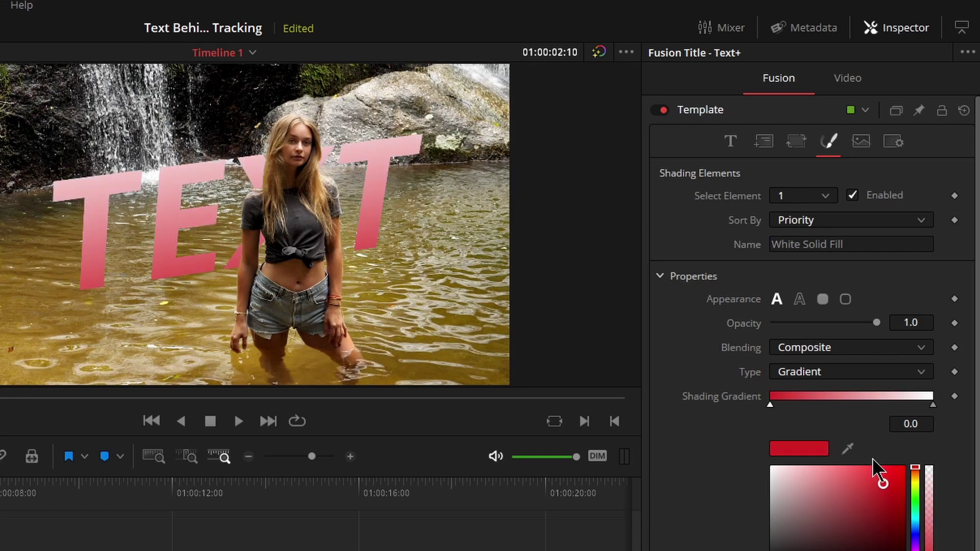
click(835, 404)
drag(835, 404, 843, 405)
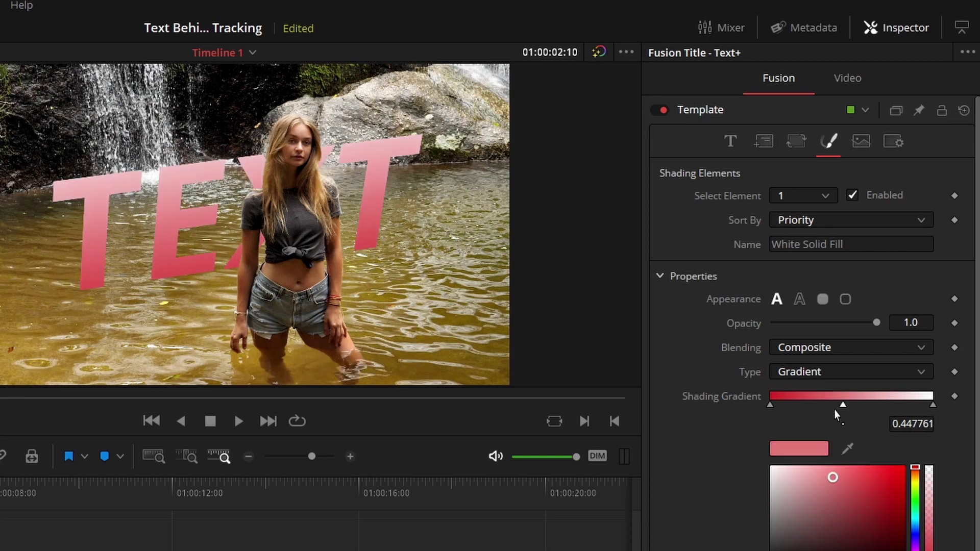
click(88, 390)
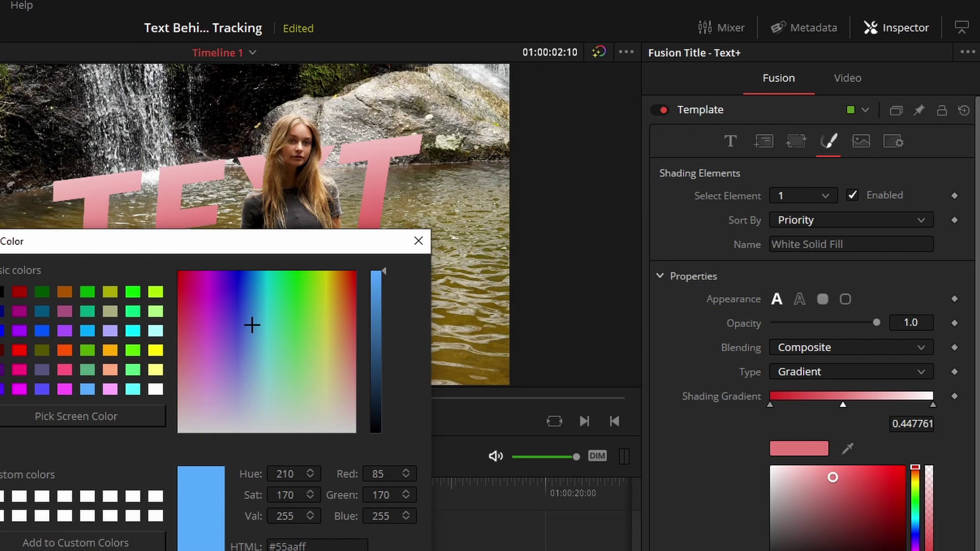
key(Return)
mouse_move(843, 405)
mouse_down()
mouse_move(826, 406)
mouse_move(884, 404)
mouse_move(850, 402)
mouse_up()
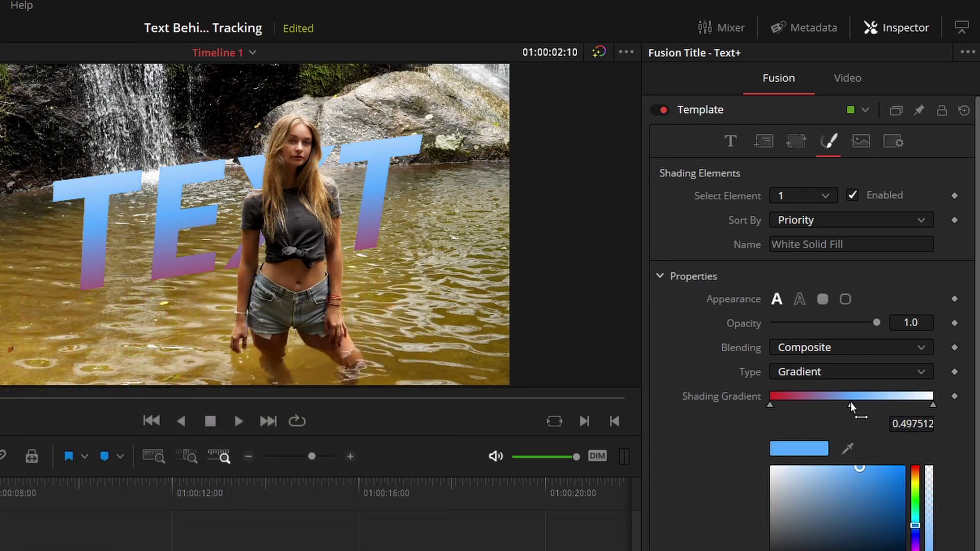
Try the outline, block and border appearances, then return to solid filled text.
click(799, 299)
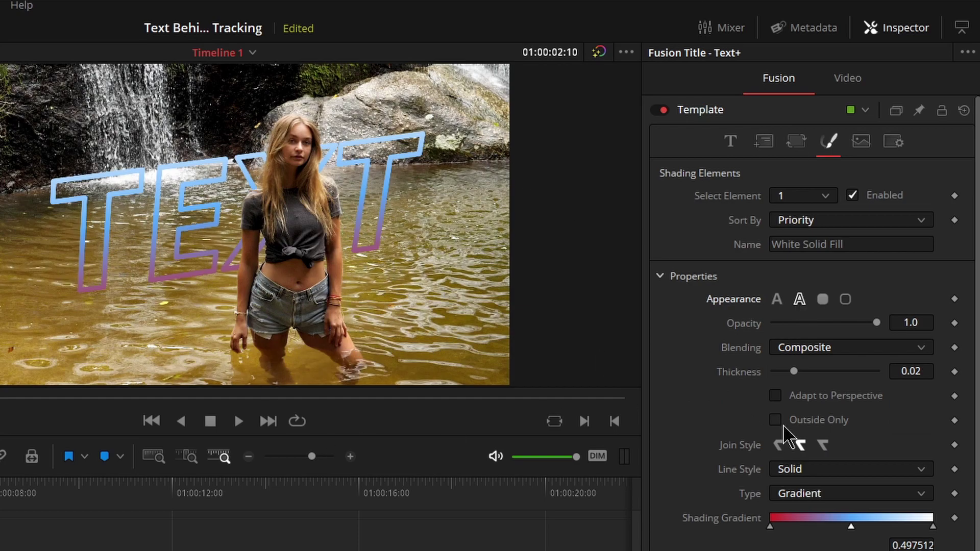
click(822, 300)
click(846, 301)
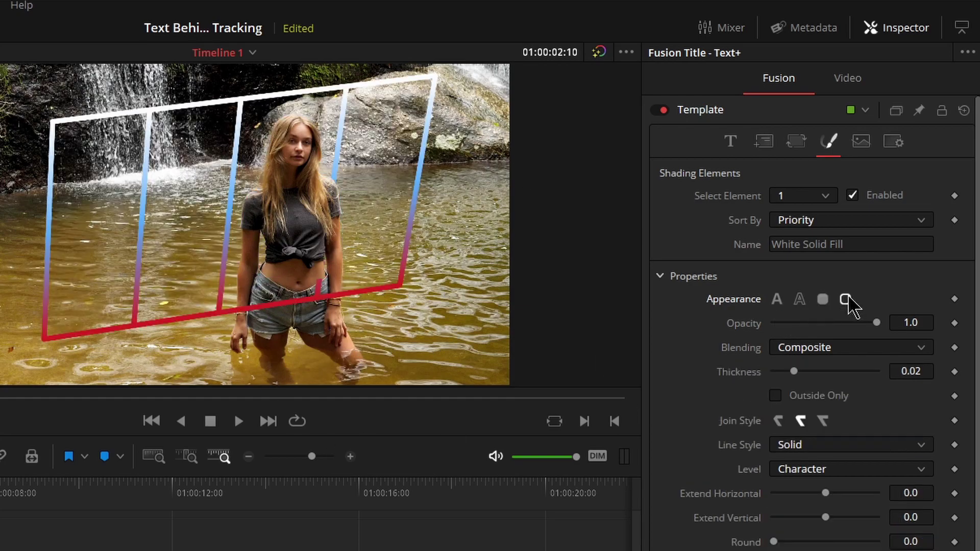
click(800, 299)
click(777, 300)
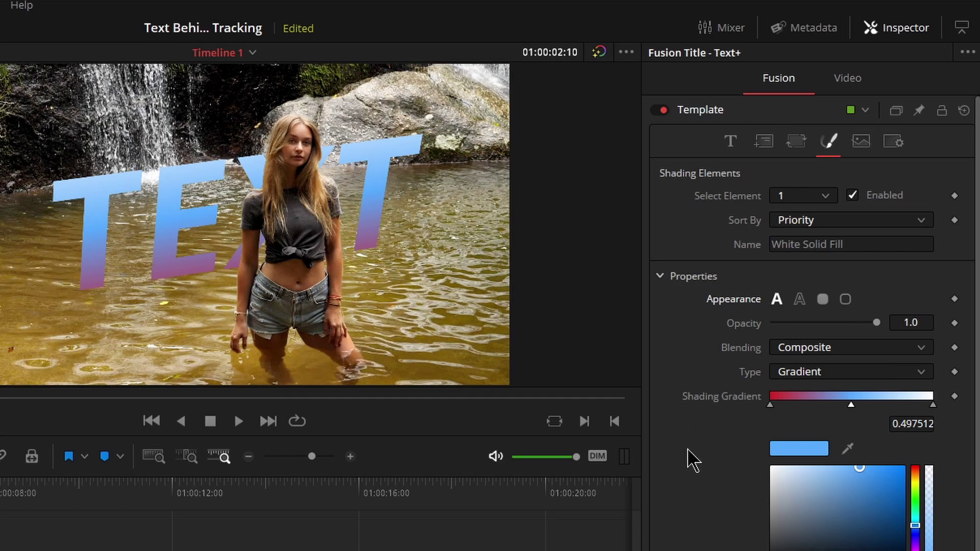
scroll(699, 524, down, 3)
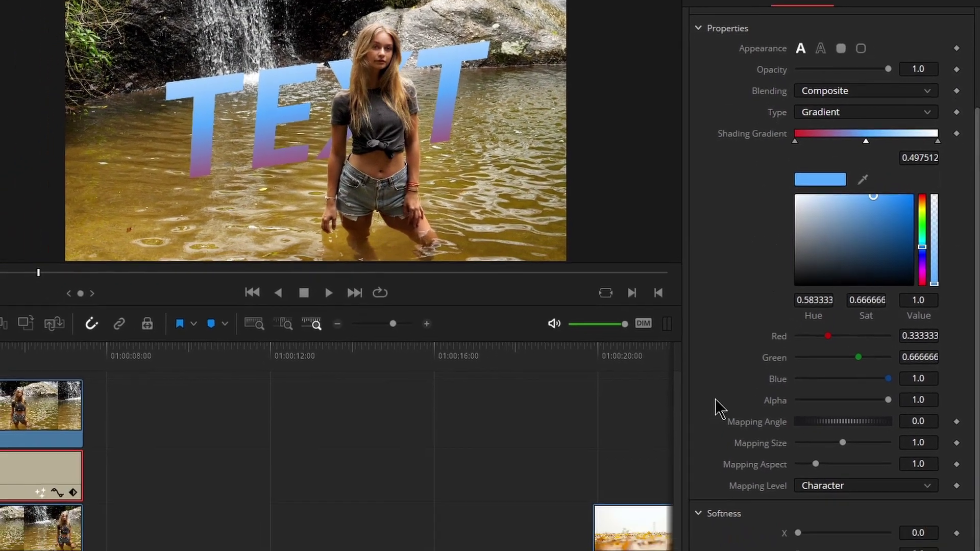
scroll(730, 433, down, 2)
Apply softness to the fill colour, with Softness X/Y 14.96/6.93 and Glow 0.976.
click(803, 449)
drag(801, 407, 866, 416)
drag(809, 431, 832, 434)
drag(801, 471, 862, 473)
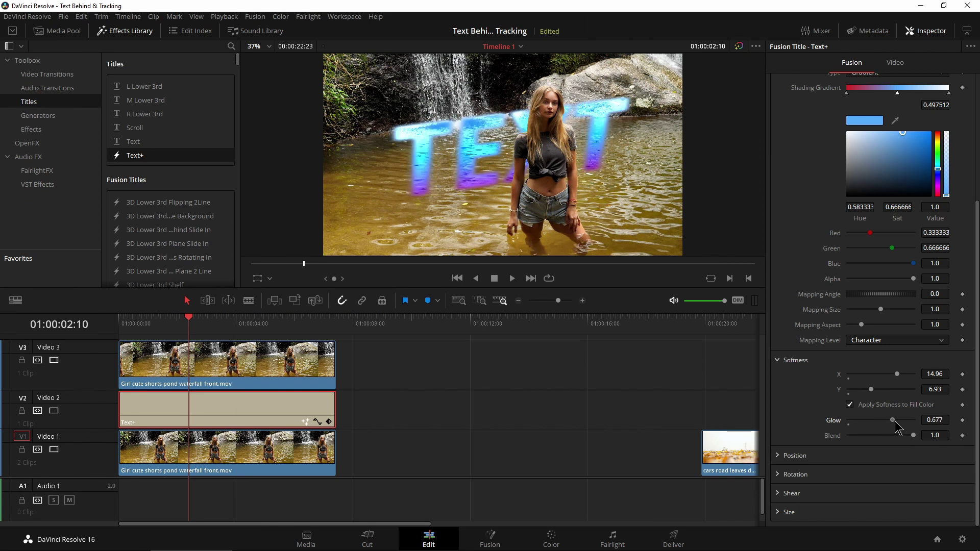
drag(895, 422, 910, 422)
scroll(822, 383, up, 5)
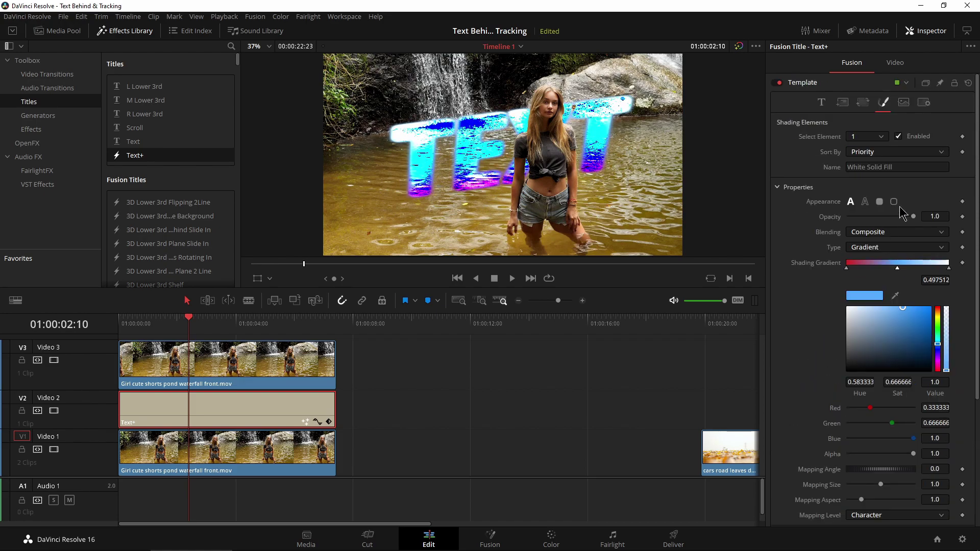
Enable the Red Outline element (Element 2) and set its colour to pure red.
click(883, 142)
click(881, 158)
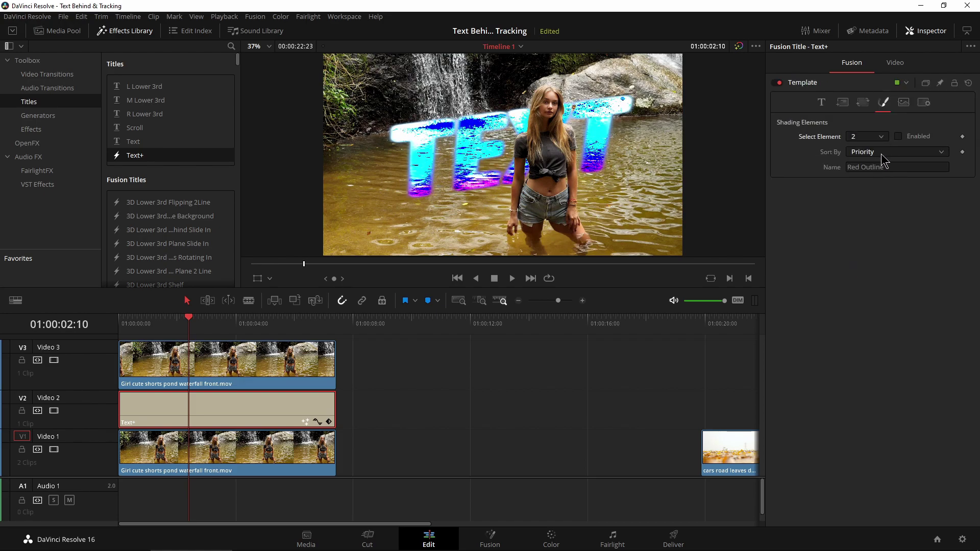
click(902, 136)
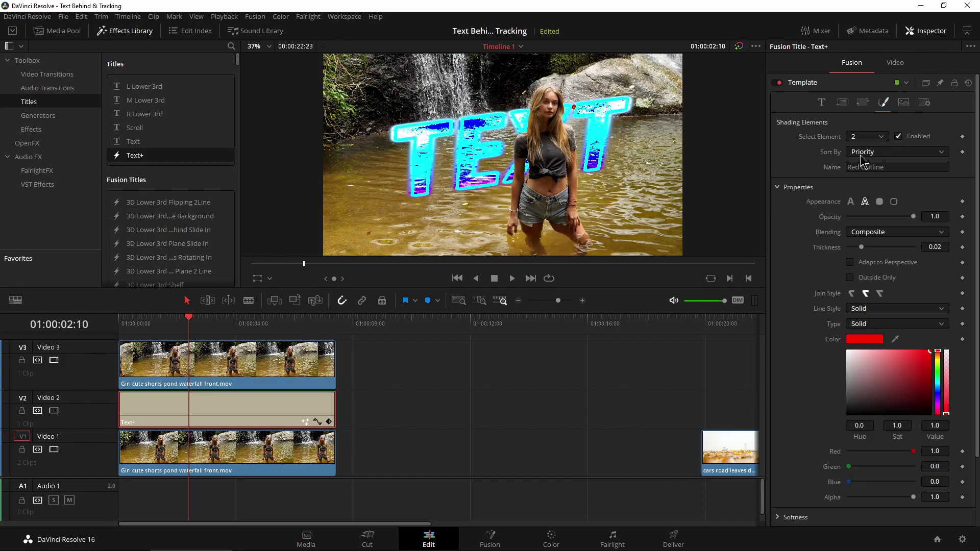
scroll(783, 304, down, 4)
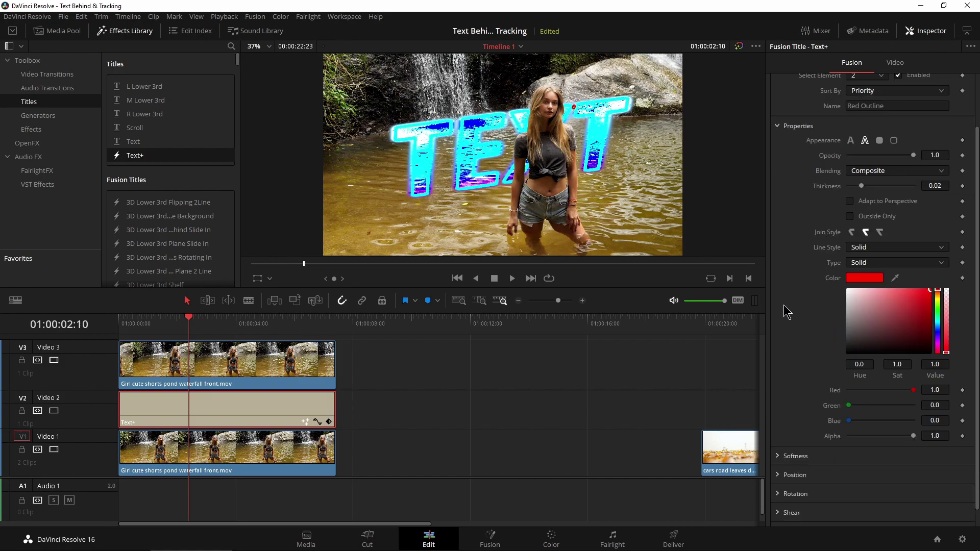
click(913, 296)
drag(913, 295, 931, 269)
scroll(809, 232, up, 4)
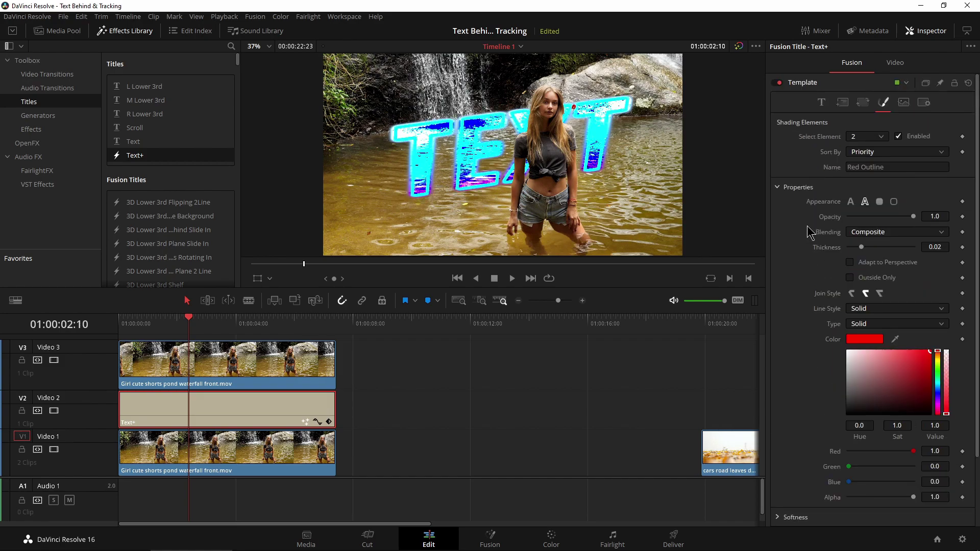
click(882, 137)
Turn on the Black Shadow element and adjust its position priority.
click(874, 167)
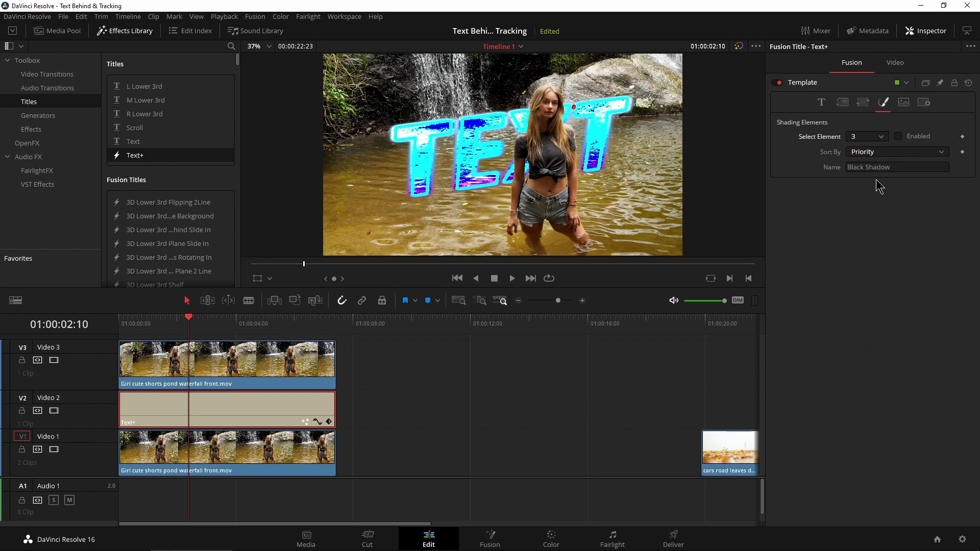
click(899, 136)
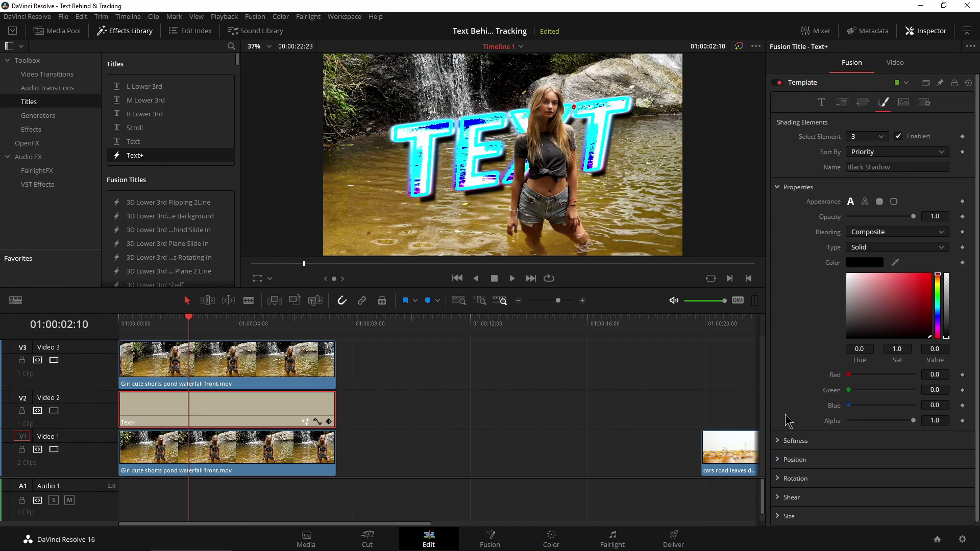
click(790, 459)
mouse_move(865, 471)
mouse_down()
mouse_move(875, 472)
mouse_move(866, 472)
mouse_up()
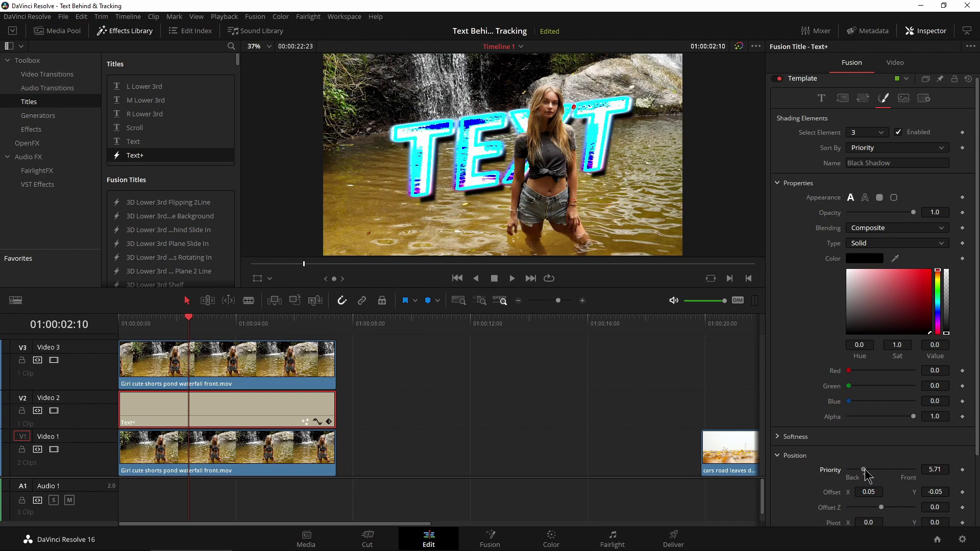
Reduce the gradient fill's horizontal softness so the glow drops to about 0.008.
click(880, 133)
click(873, 149)
scroll(817, 329, down, 5)
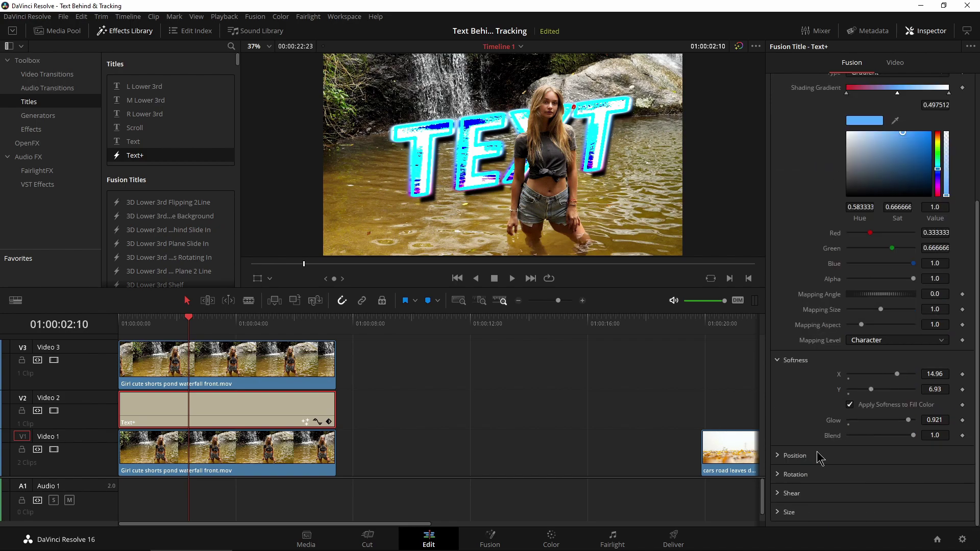
drag(895, 374, 856, 388)
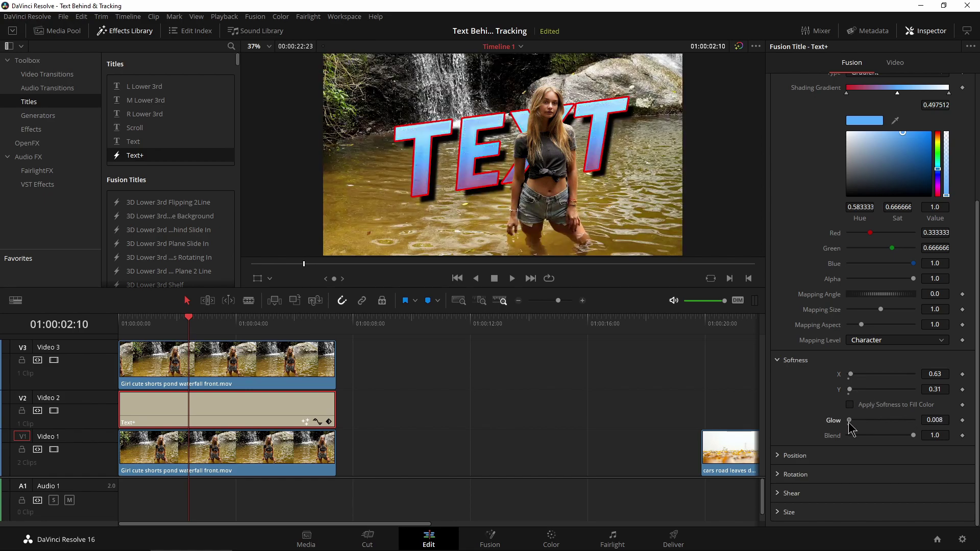
scroll(816, 387, up, 3)
Give the Black Shadow element (Element 3) a Position Offset Z of 0.04.
click(882, 137)
click(867, 175)
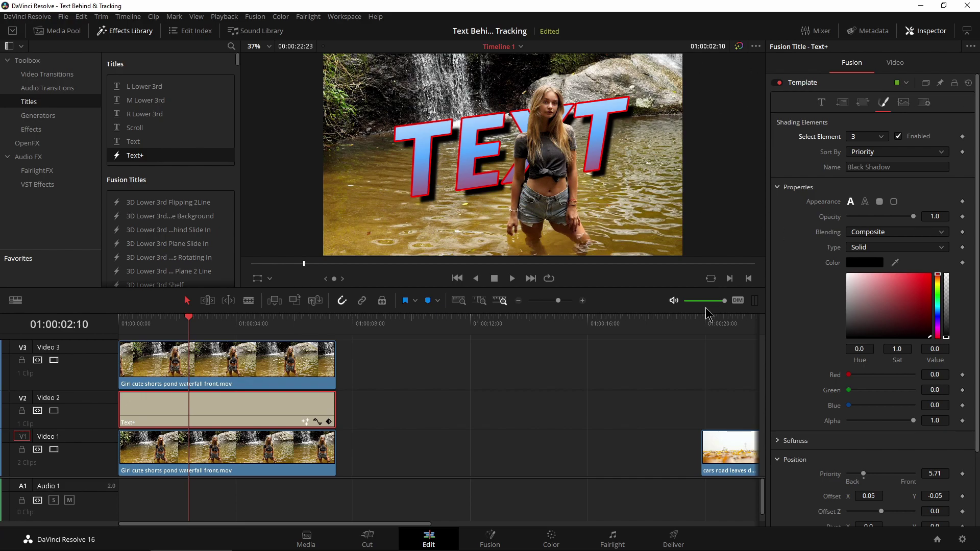
scroll(805, 346, down, 2)
drag(881, 424, 884, 425)
scroll(829, 217, up, 3)
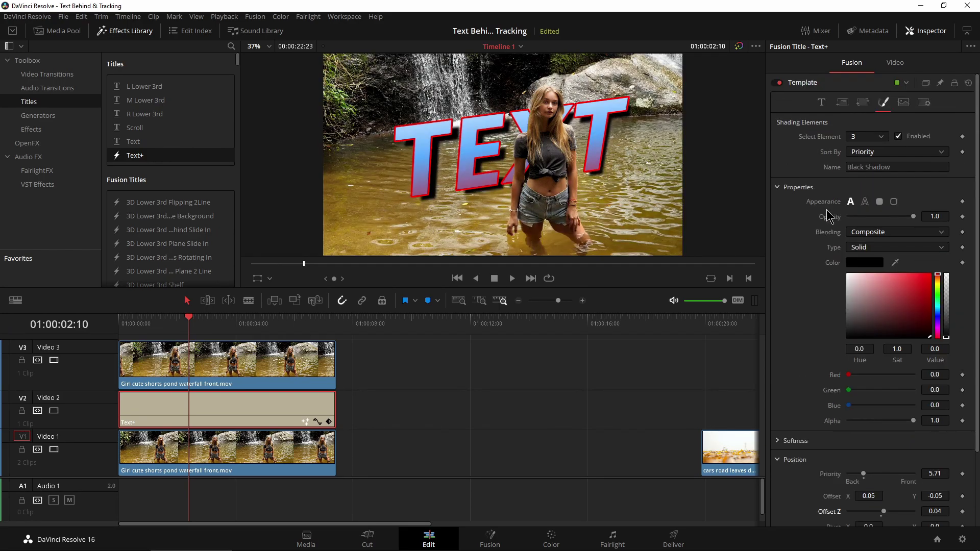
Enable shading Element 6 as a white outline with thickness 0.0488.
click(880, 136)
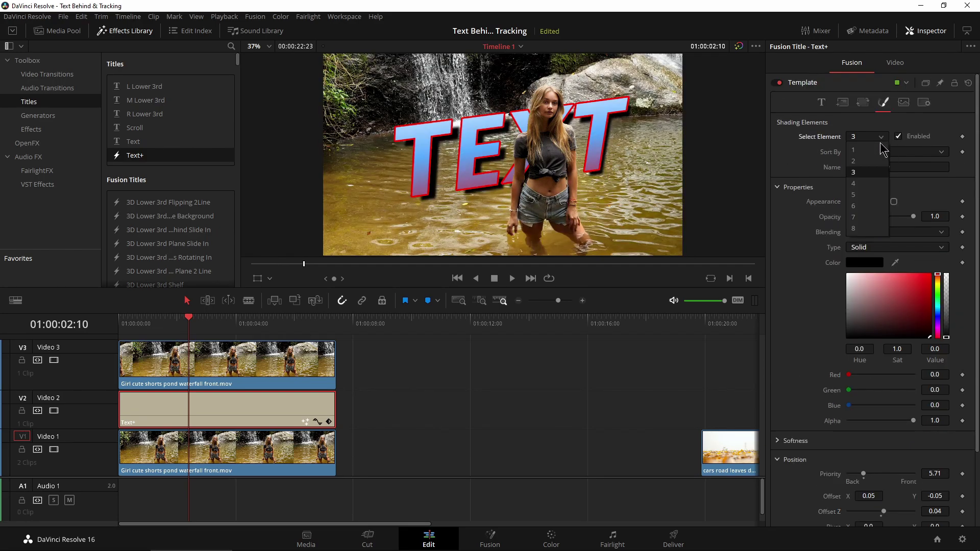
click(862, 207)
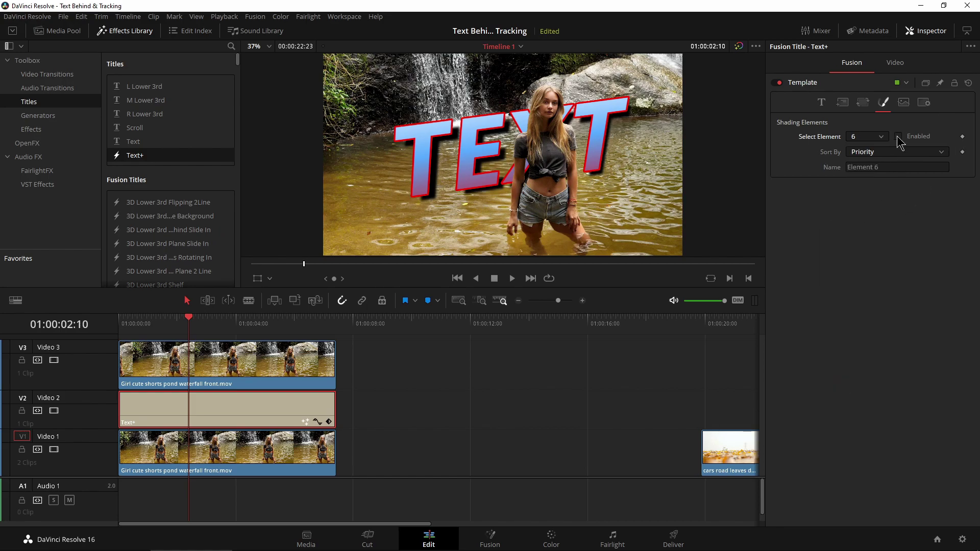
click(865, 202)
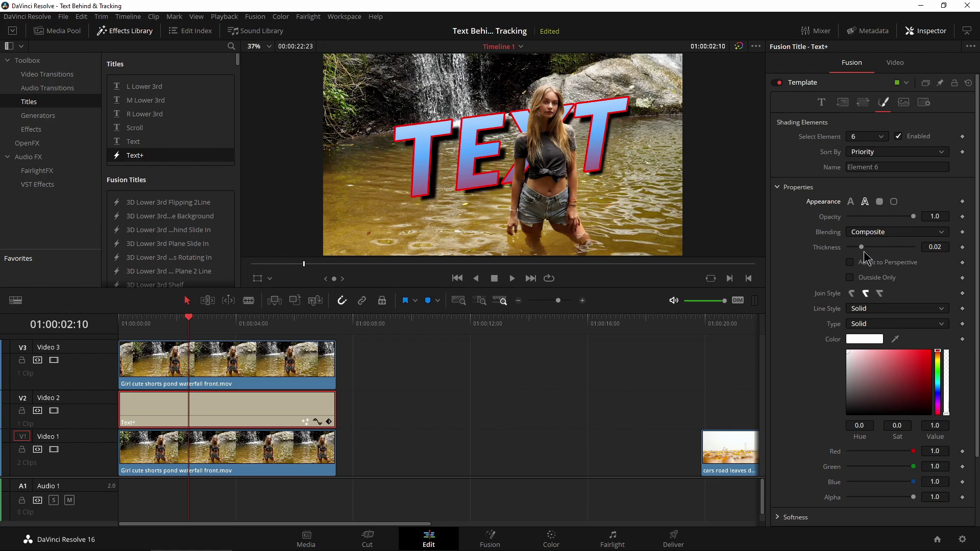
drag(867, 250, 881, 251)
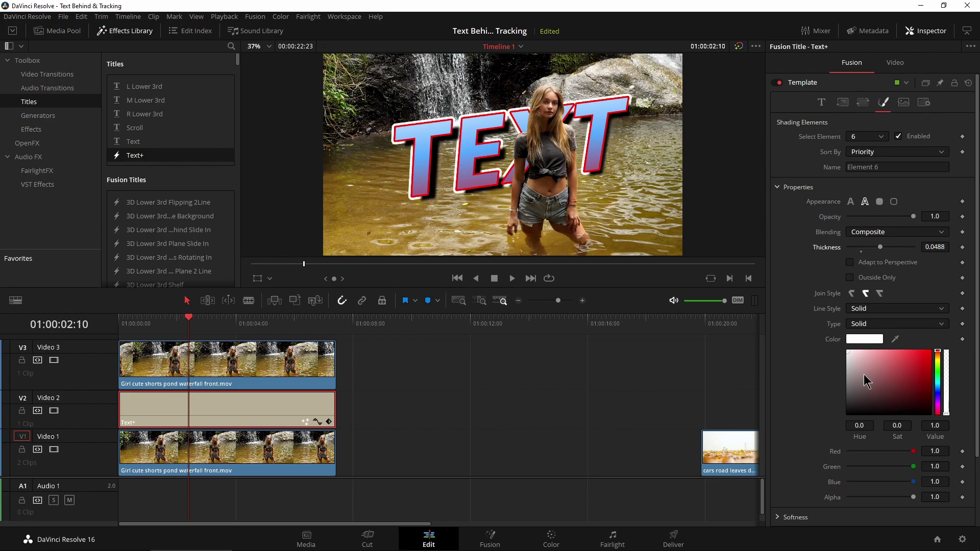
Rotate the TEXT title on its Y axis in the Layout settings.
click(904, 103)
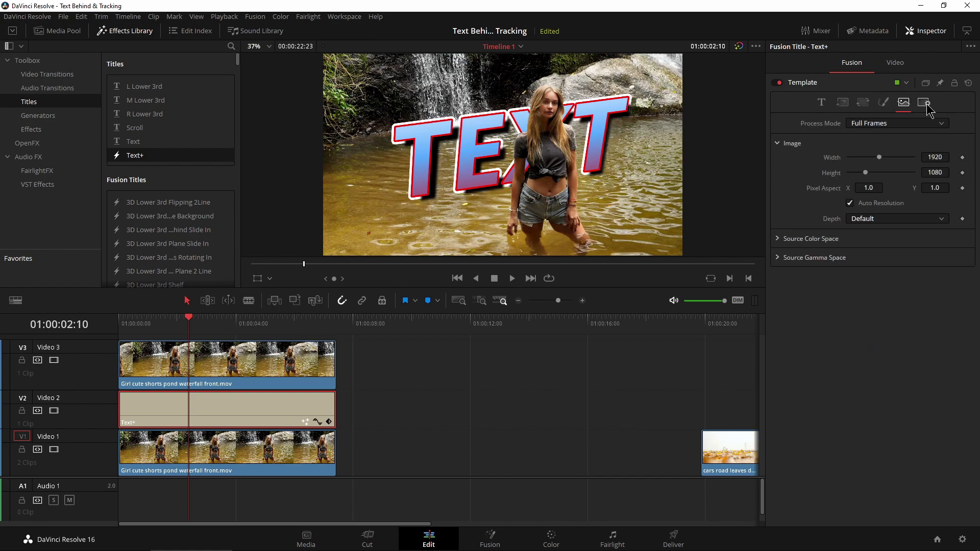
click(923, 103)
click(822, 103)
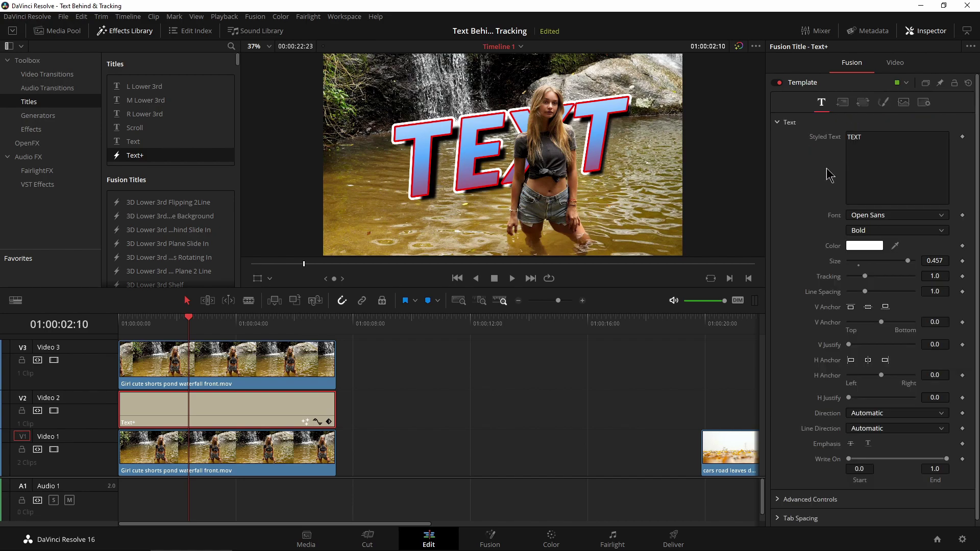
click(842, 104)
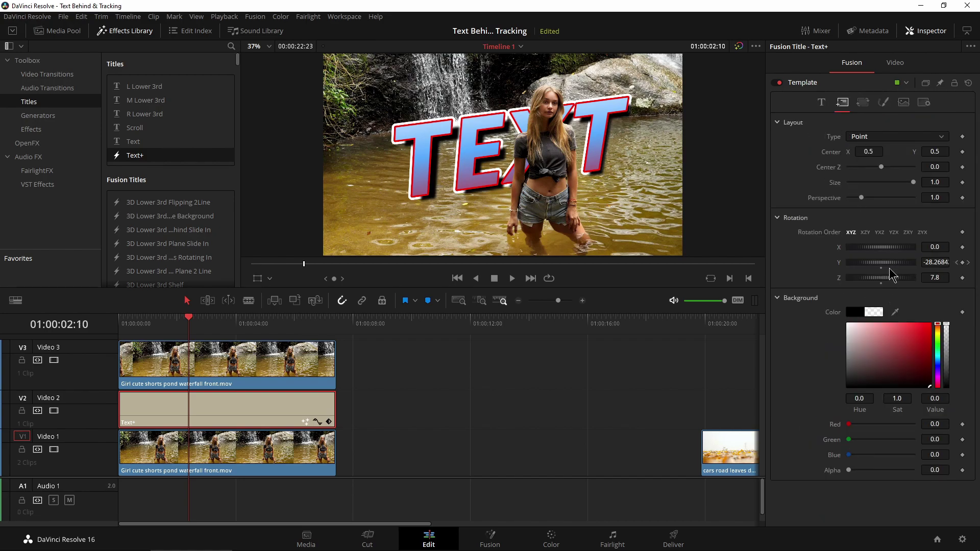
drag(877, 269, 882, 265)
Keyframe a Y rotation of -18.2 at 01:00:04:24 and tint the title background muted red.
drag(147, 329, 119, 329)
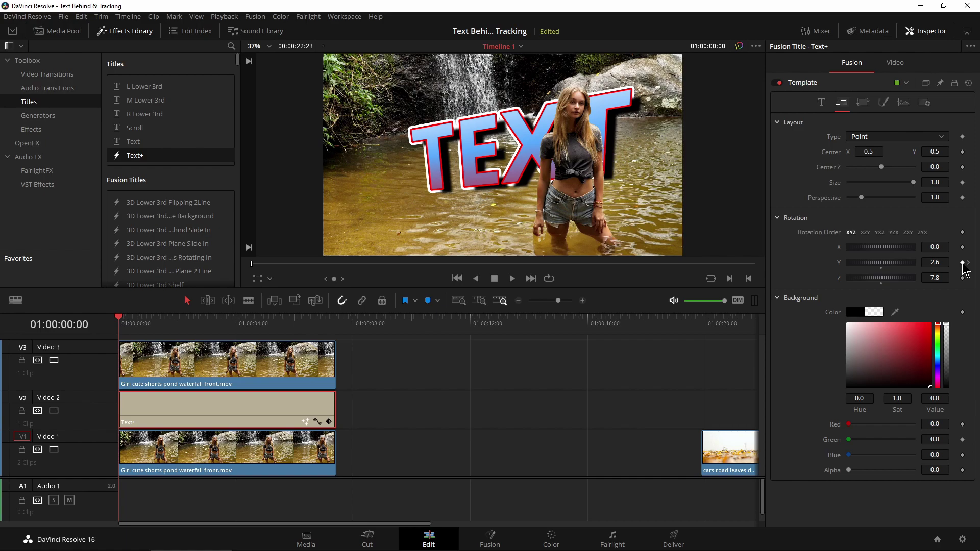
drag(144, 329, 264, 330)
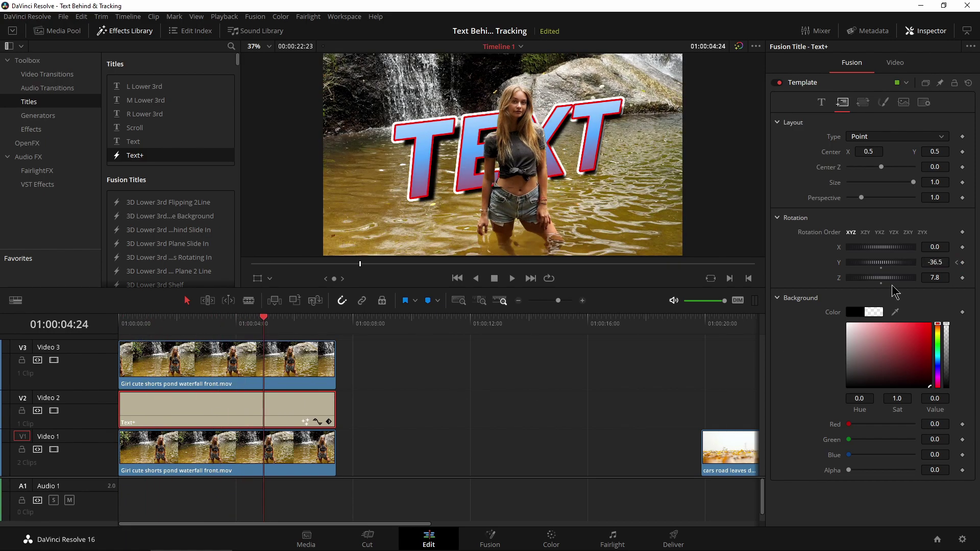
mouse_move(898, 268)
mouse_down()
mouse_move(883, 267)
mouse_move(902, 268)
mouse_up()
drag(916, 342, 867, 360)
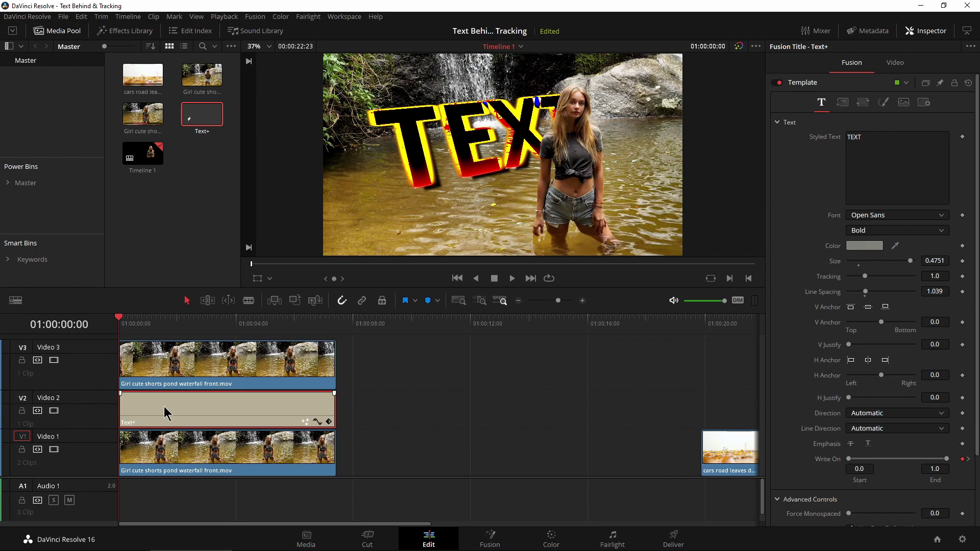
Play the timeline to preview the title animation, then return the playhead to 01:00:02:06.
key(space)
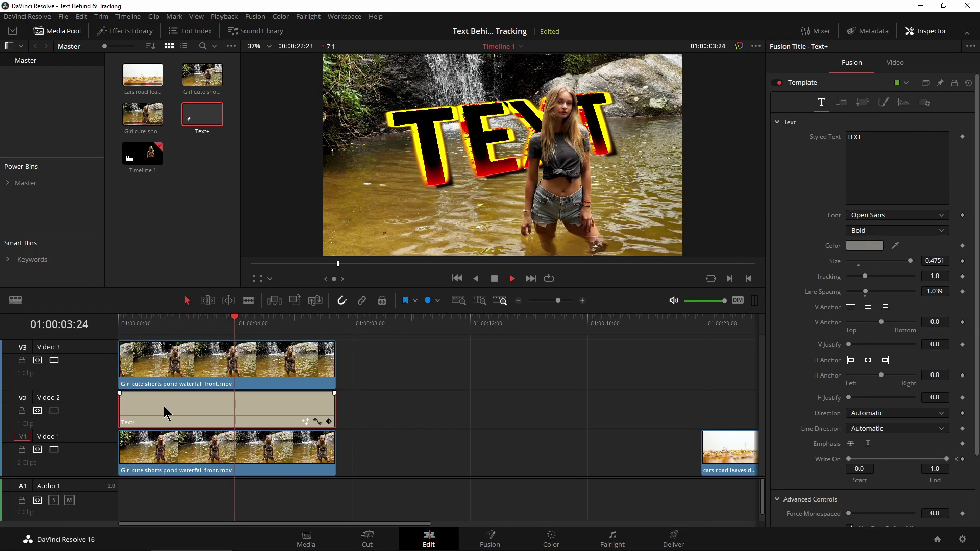
key(space)
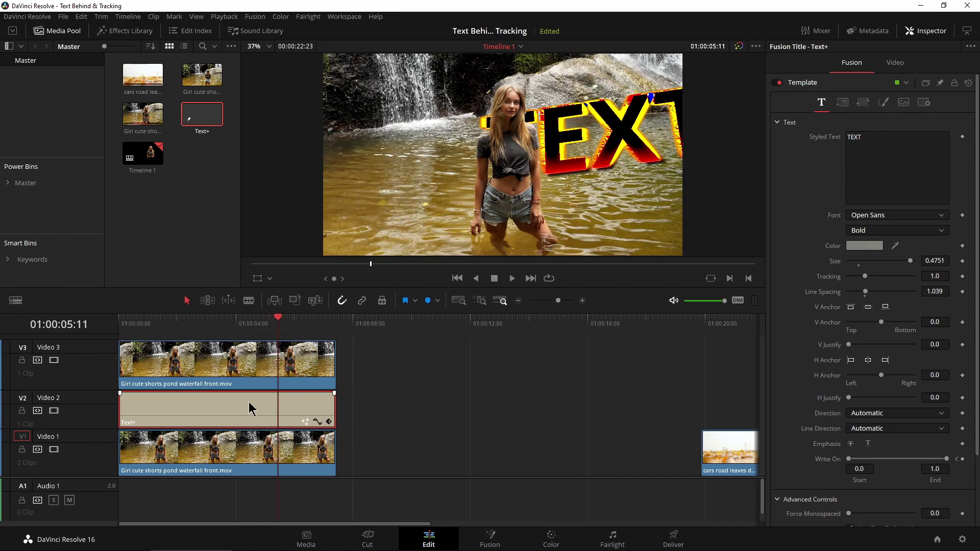
drag(266, 330, 184, 329)
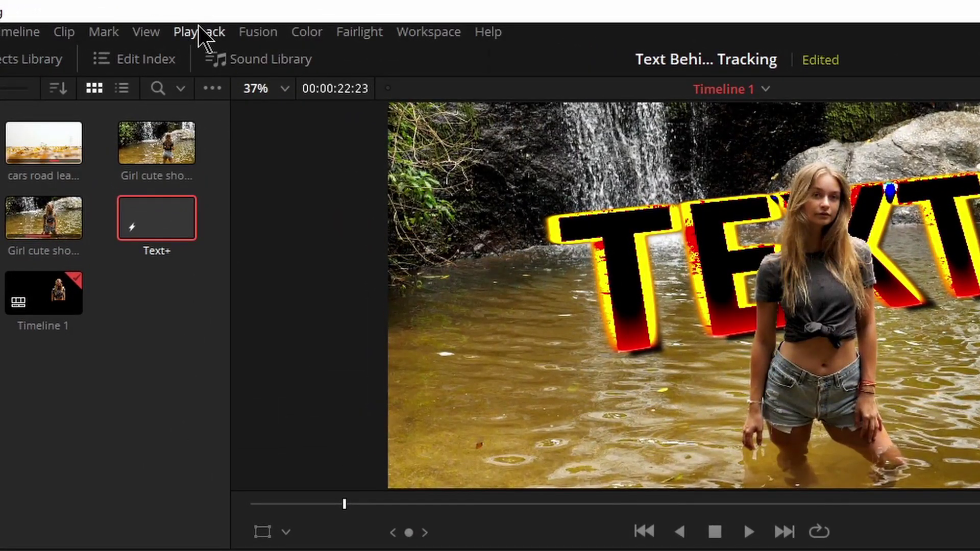
Set Playback > Render Cache to User.
click(200, 31)
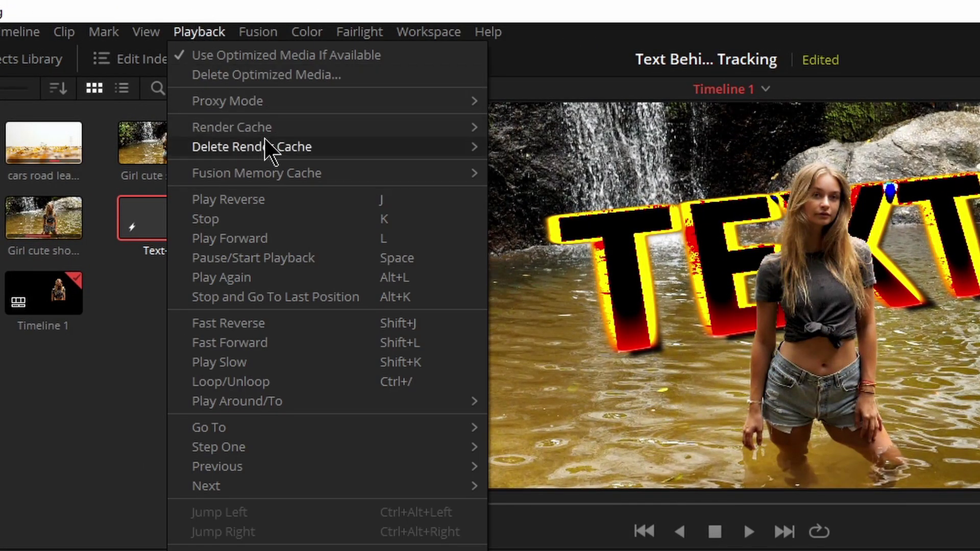
mouse_move(263, 129)
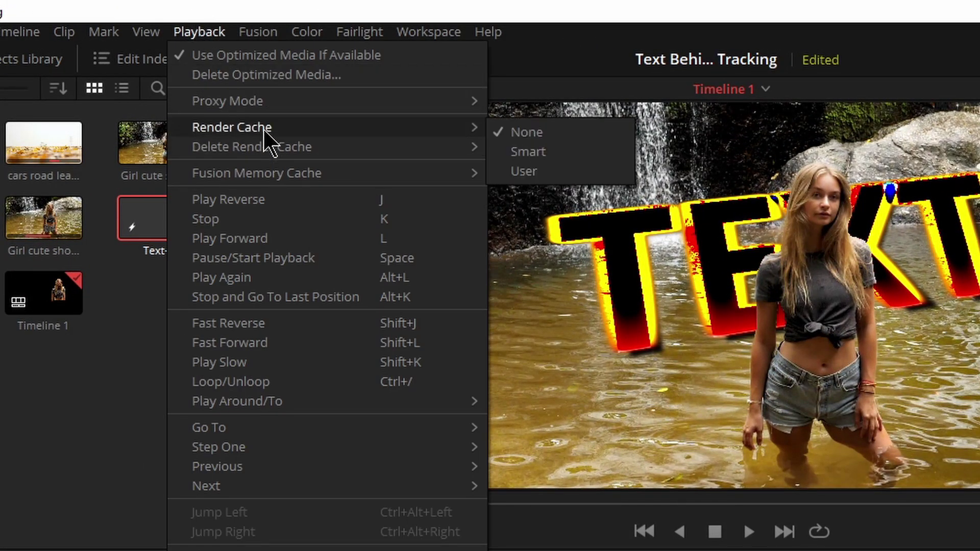
click(568, 153)
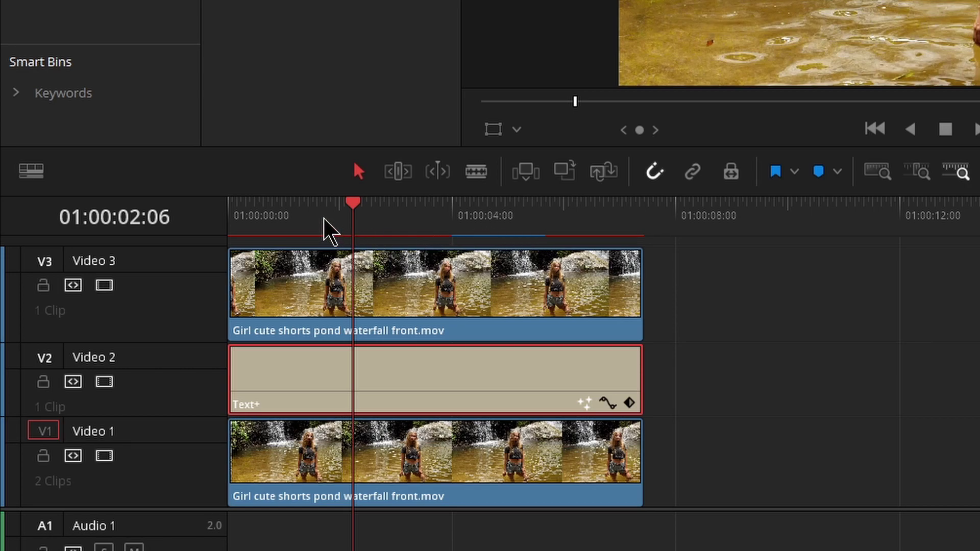
Scrub and play the title, watching its X position slide from about 103 to 450.
click(317, 204)
drag(317, 204, 499, 203)
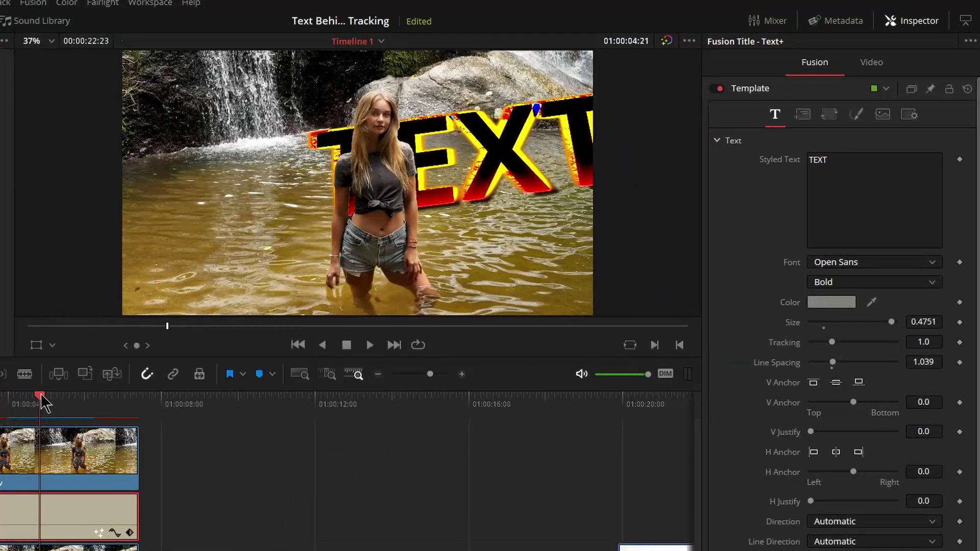
drag(42, 396, 0, 395)
click(871, 63)
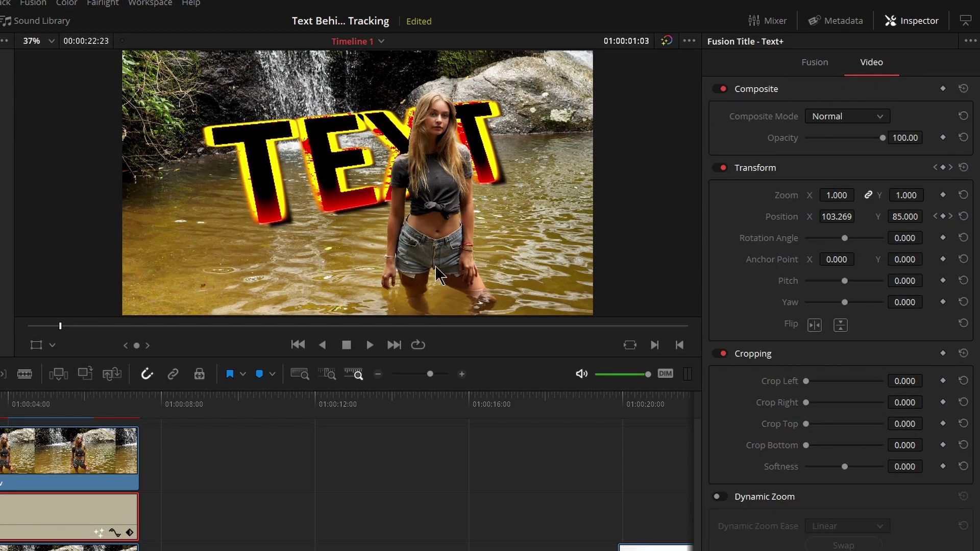
key(space)
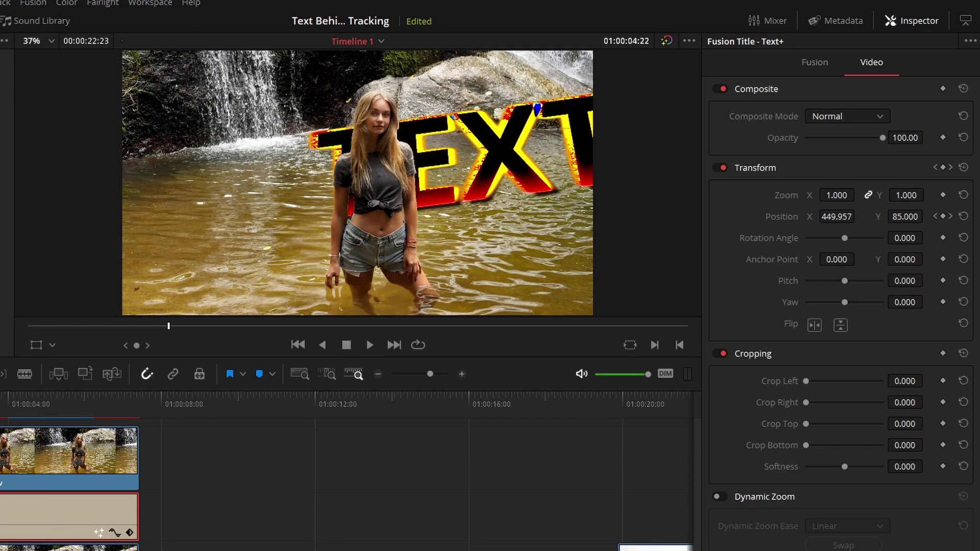
key(space)
Return to the title's Fusion settings and bring up its Layout tab.
click(816, 64)
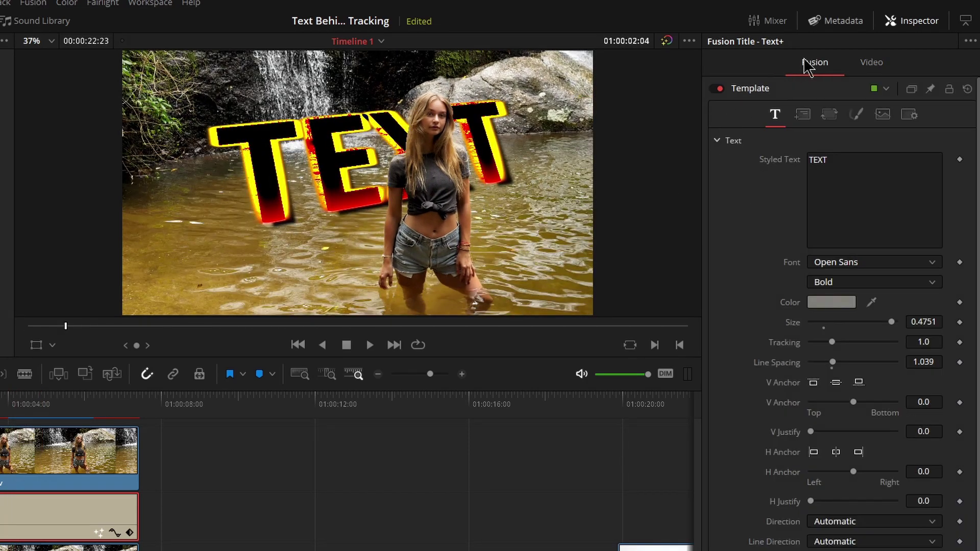
click(803, 116)
click(830, 115)
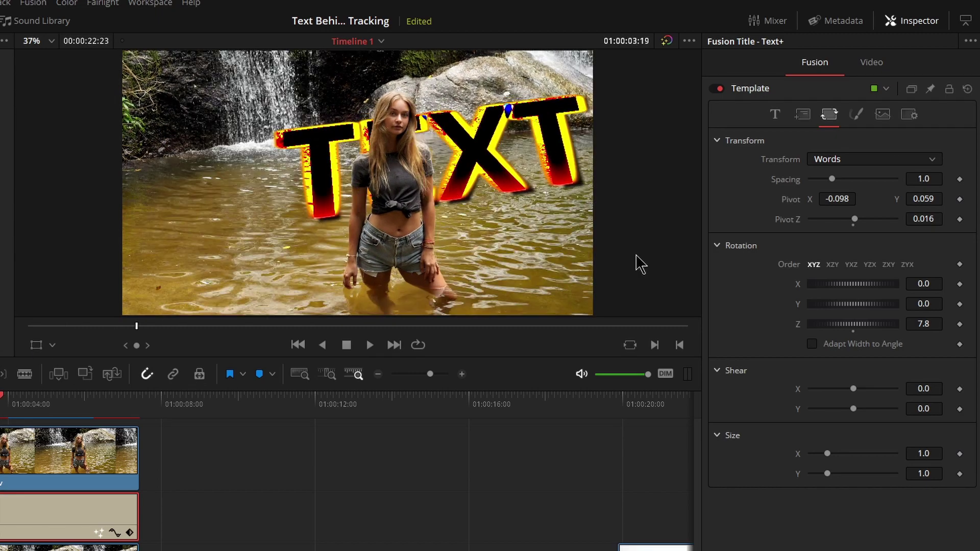
click(806, 120)
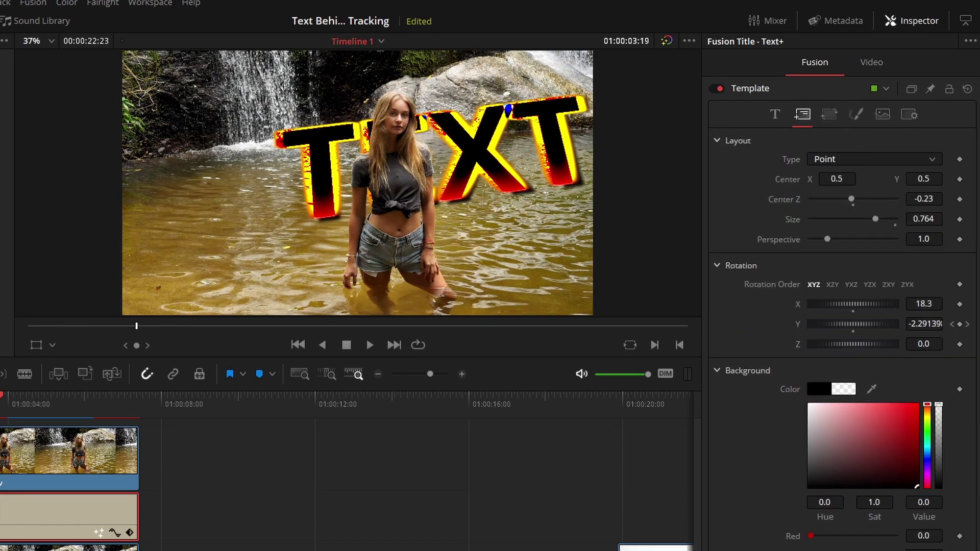
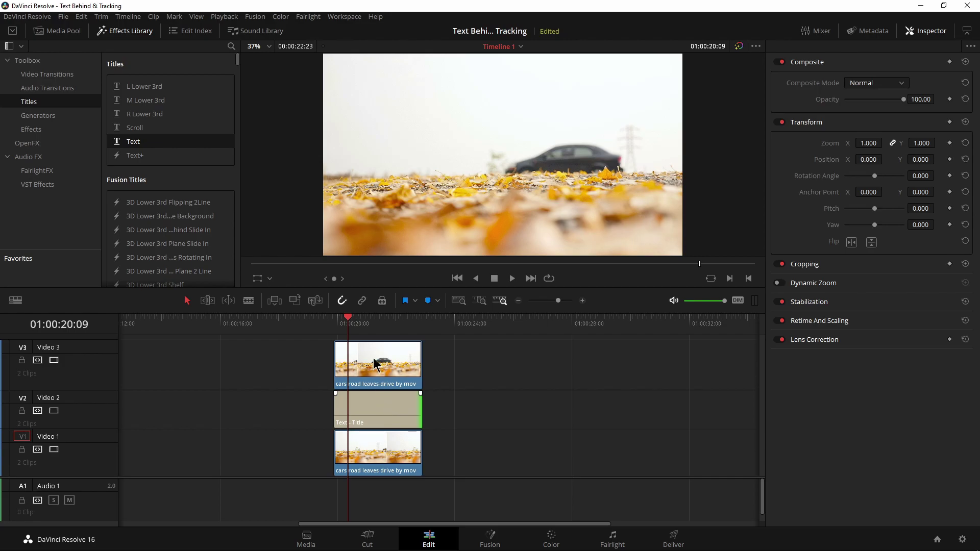
Hide the V3 car layer, change the title text to DRIVE and colour it black.
click(54, 359)
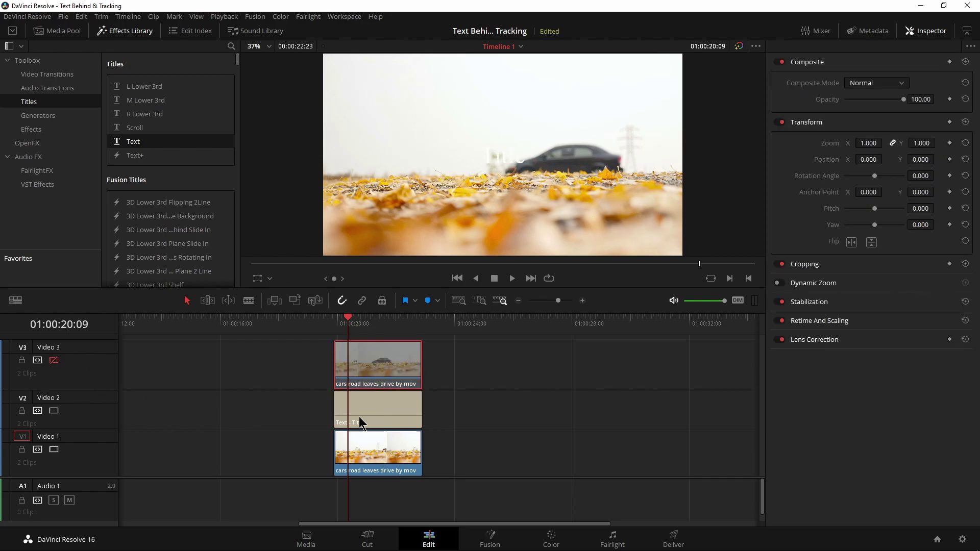
click(412, 413)
click(822, 120)
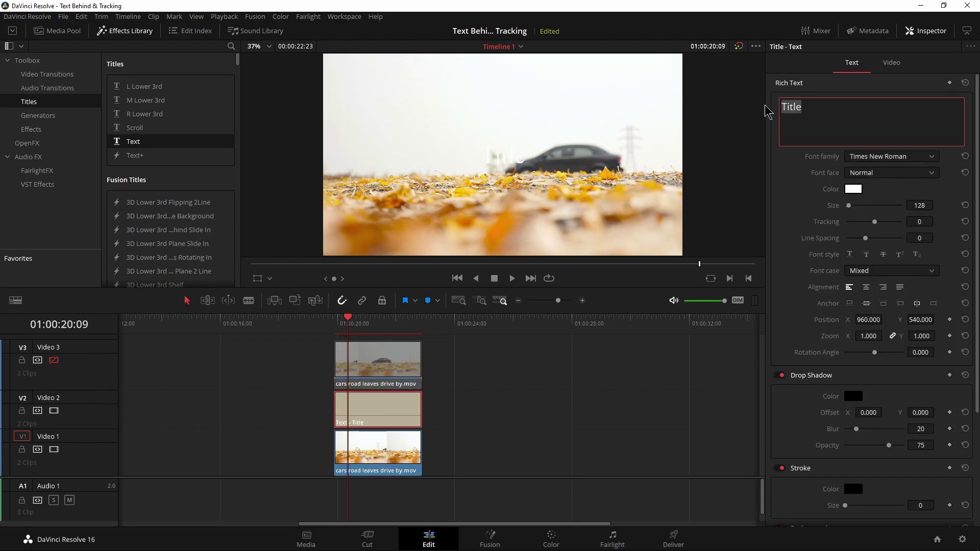
text(DRIVE)
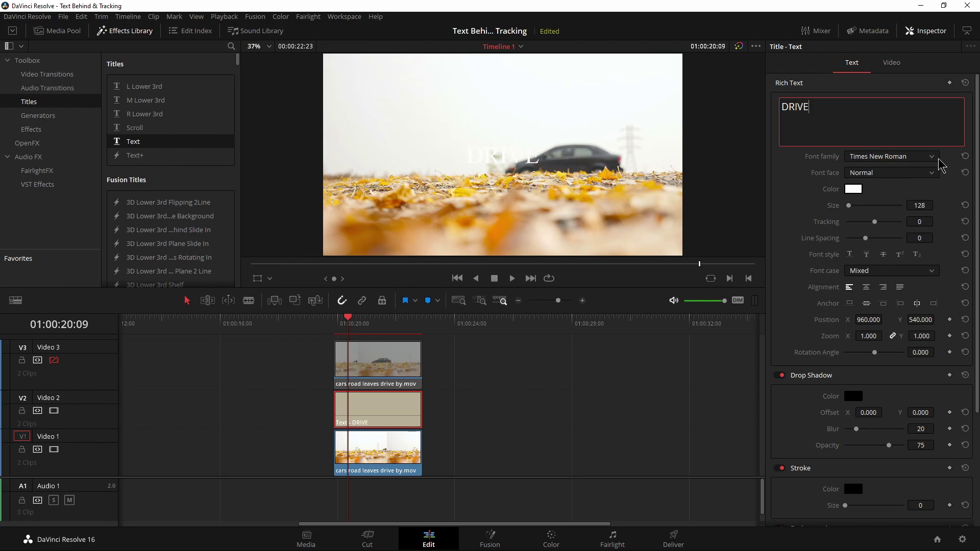
click(861, 190)
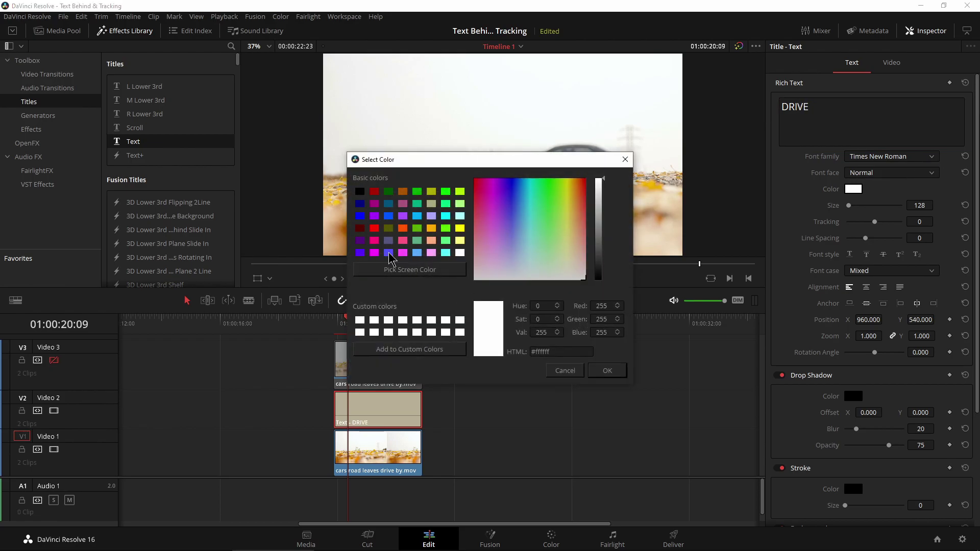
click(360, 191)
click(606, 371)
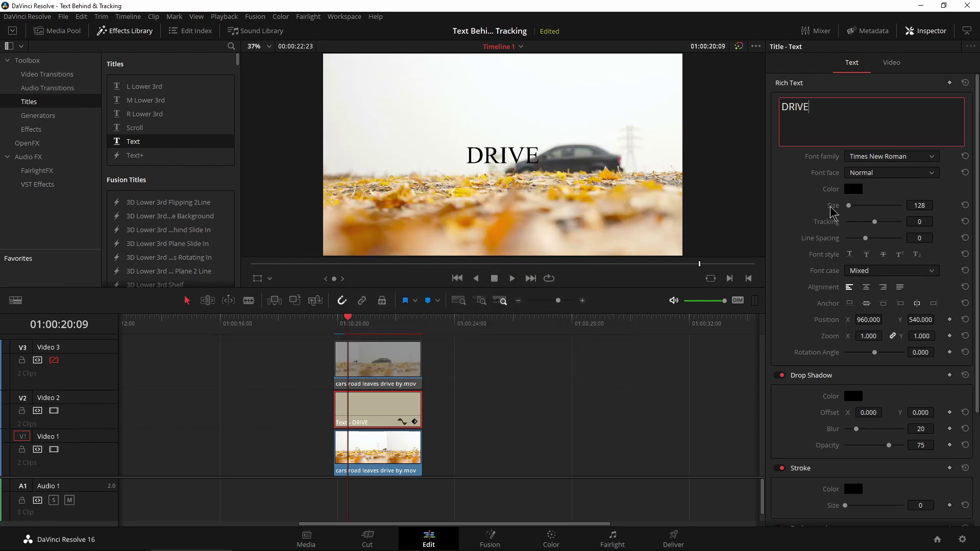
Set DRIVE to Tw Cen MT Condensed Extra Bold, size 613, Bold Italic, raised to Y 697.
click(896, 158)
click(887, 324)
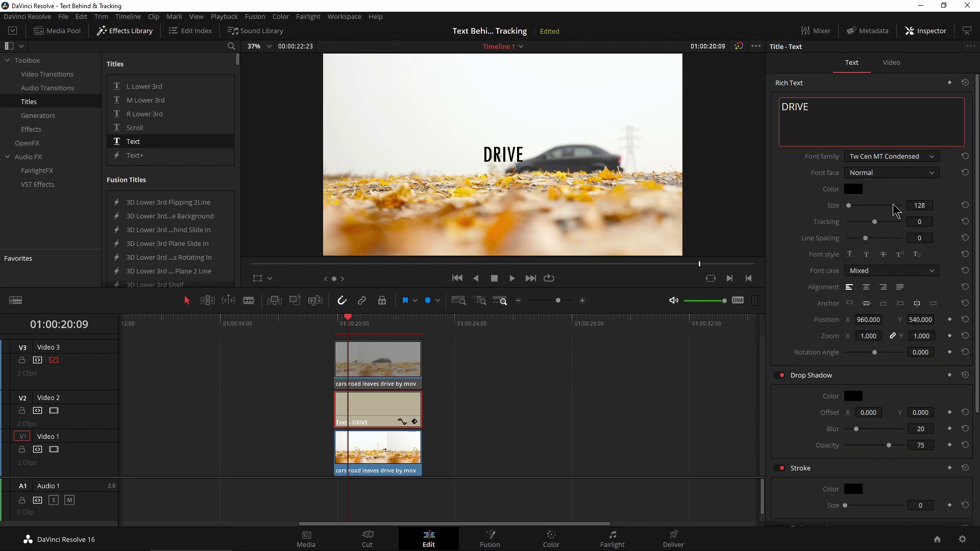
click(901, 158)
click(897, 286)
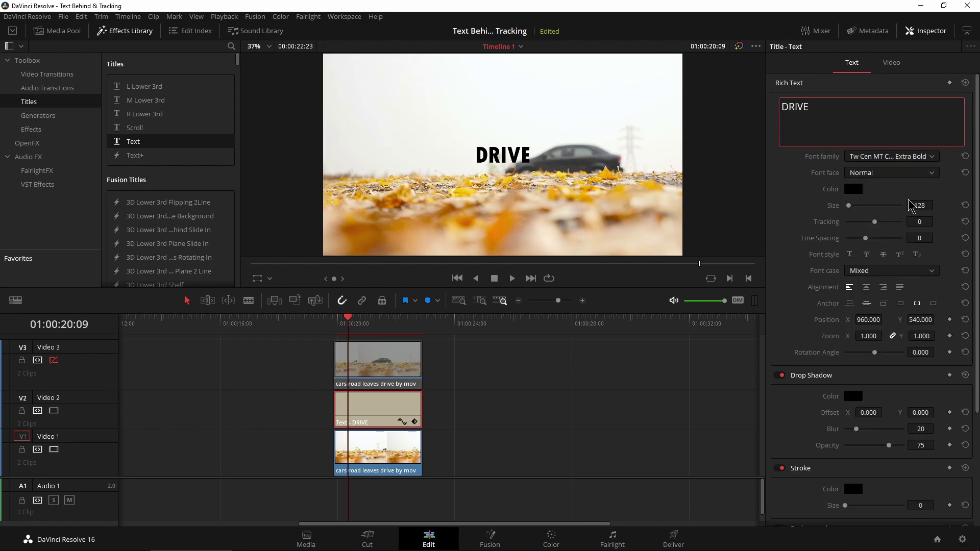
drag(851, 204, 856, 205)
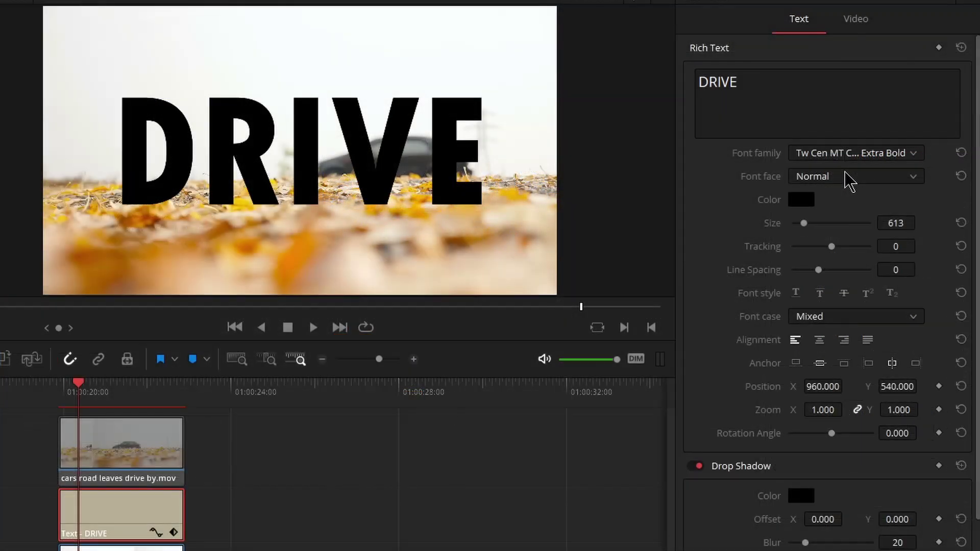
click(850, 182)
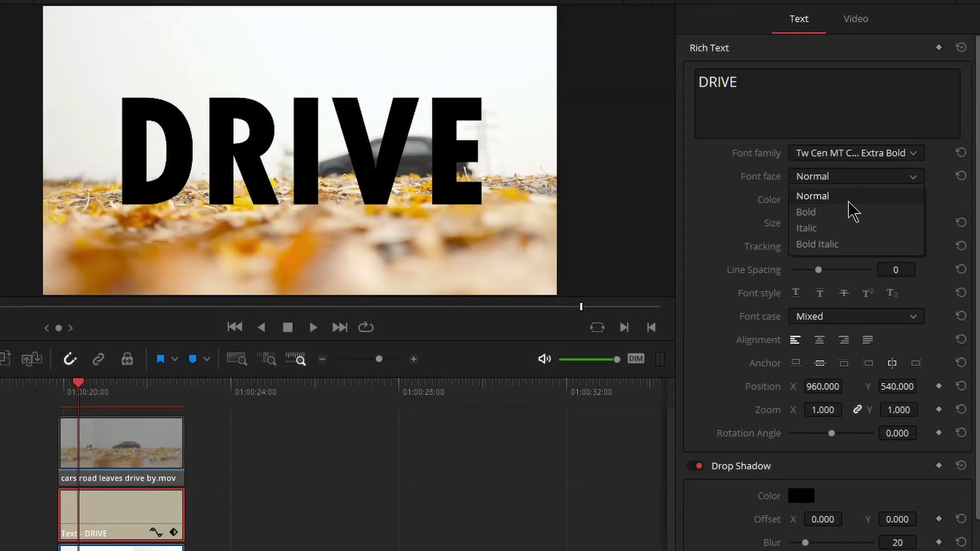
click(842, 245)
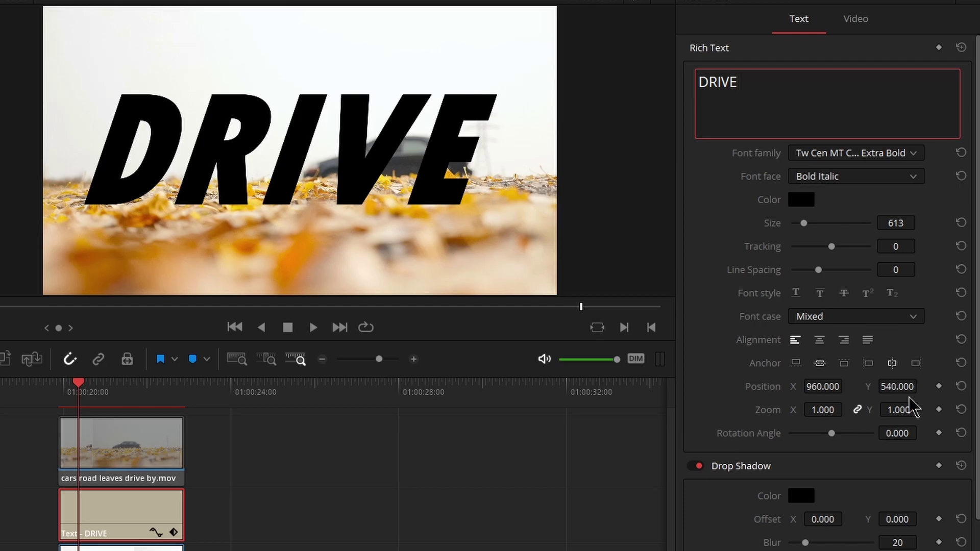
drag(898, 387, 930, 386)
Offset DRIVE's drop shadow to 17, -9 and give it a white stroke of size 5.
scroll(768, 477, down, 3)
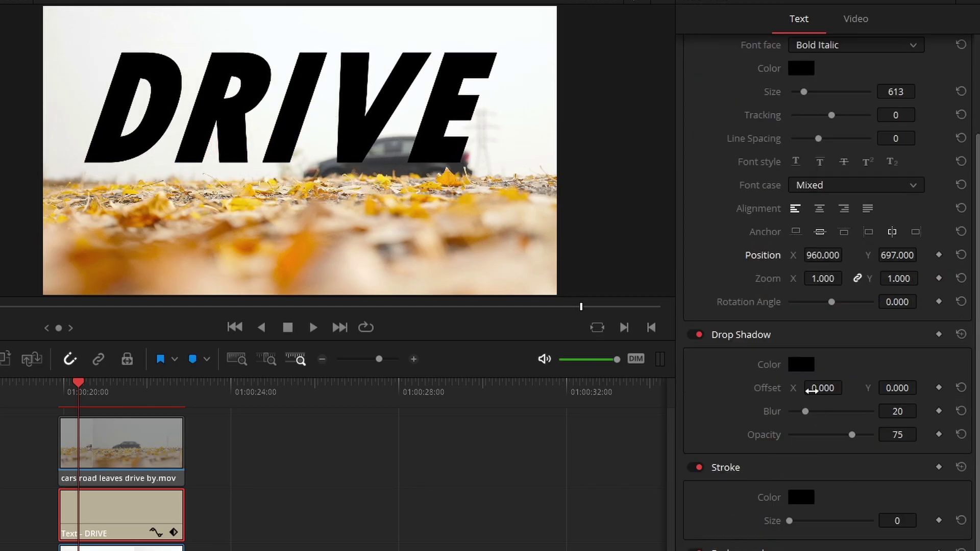
drag(812, 390, 878, 389)
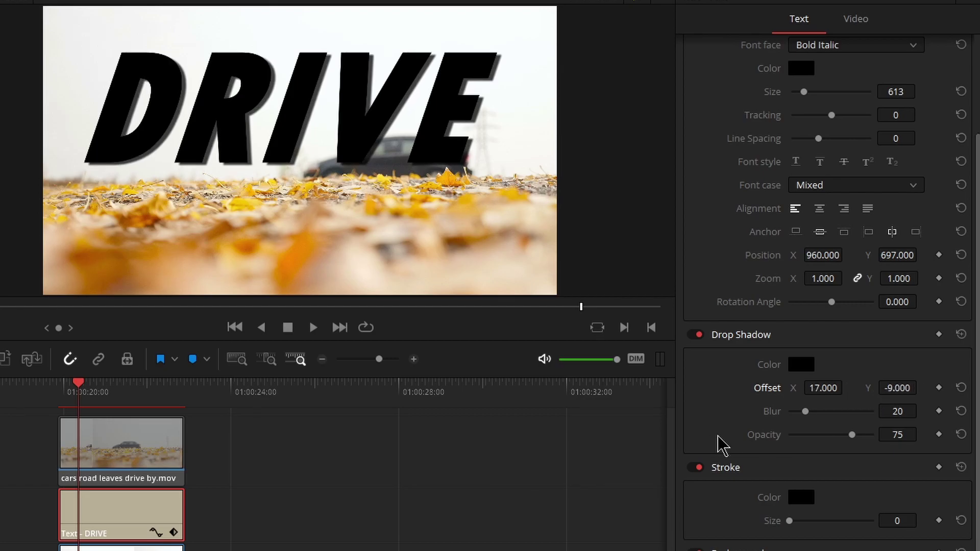
scroll(722, 444, down, 3)
click(800, 413)
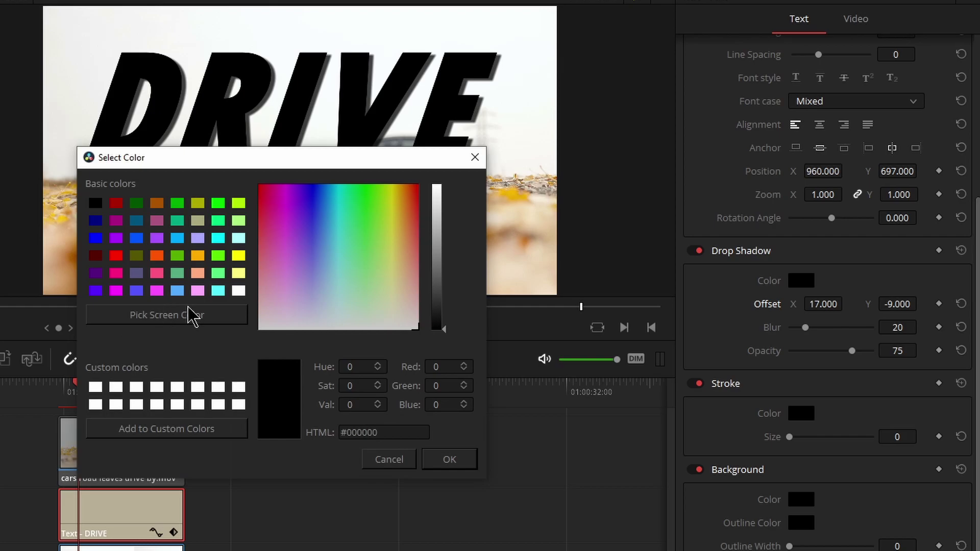
click(238, 290)
click(448, 460)
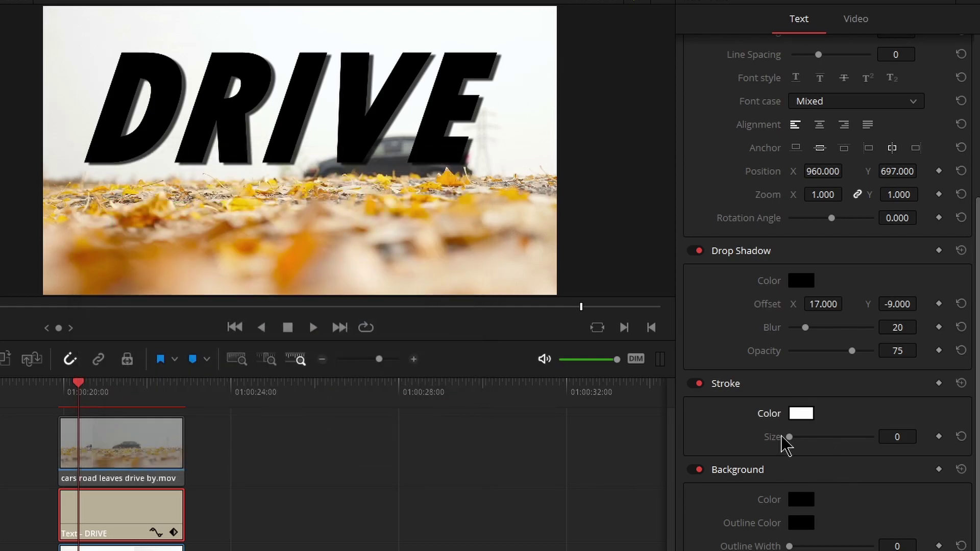
drag(782, 438, 817, 443)
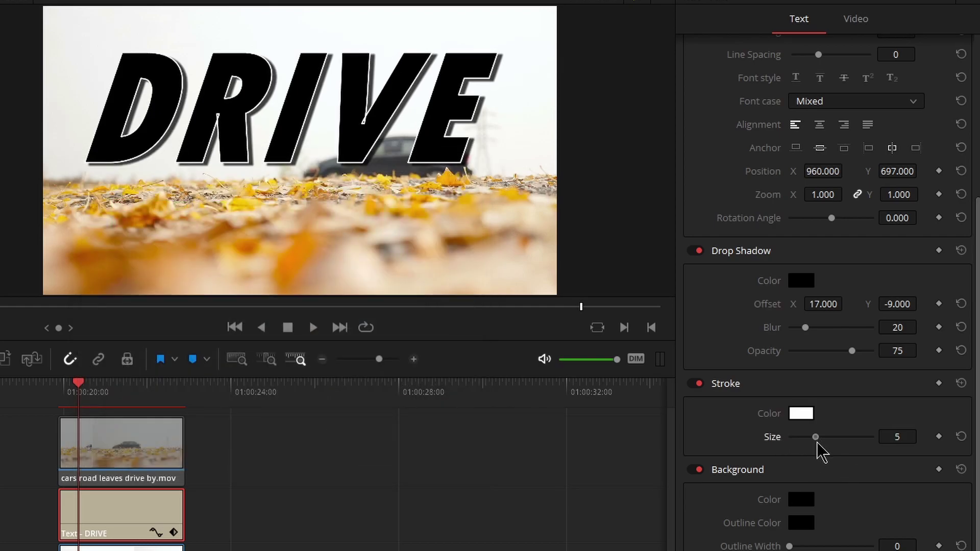
click(127, 462)
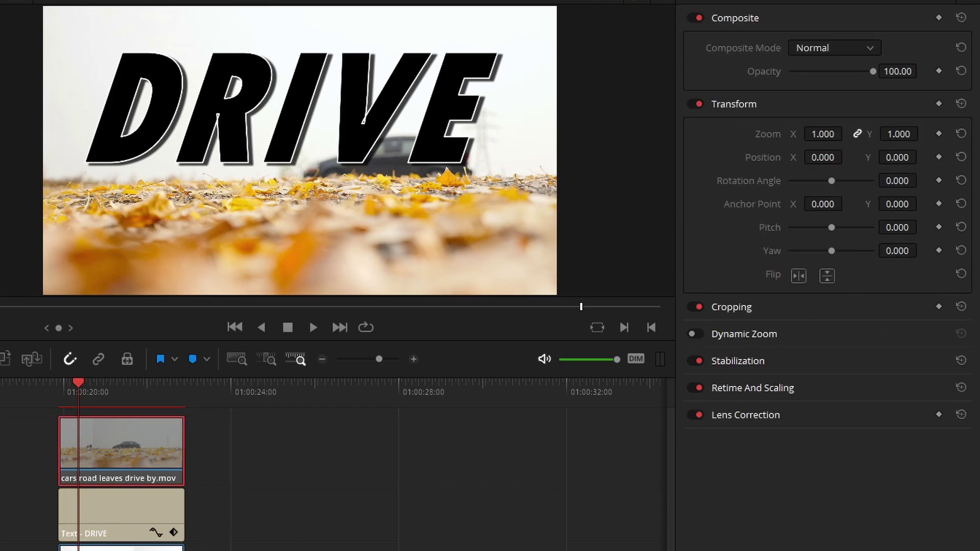
Re-enable the V3 car layer and move to the Color page, a few frames back in the shot.
key(d)
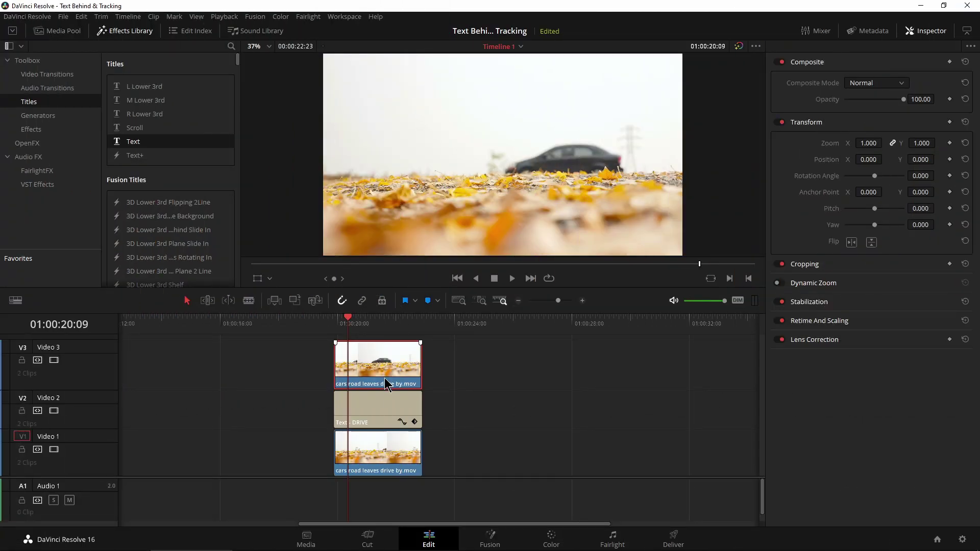
click(550, 537)
scroll(483, 201, down, 3)
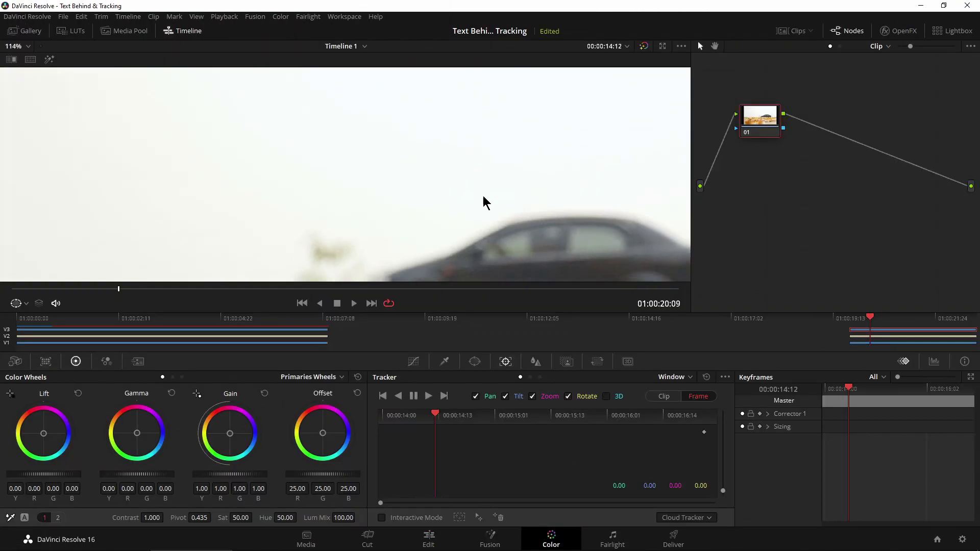
scroll(411, 214, down, 2)
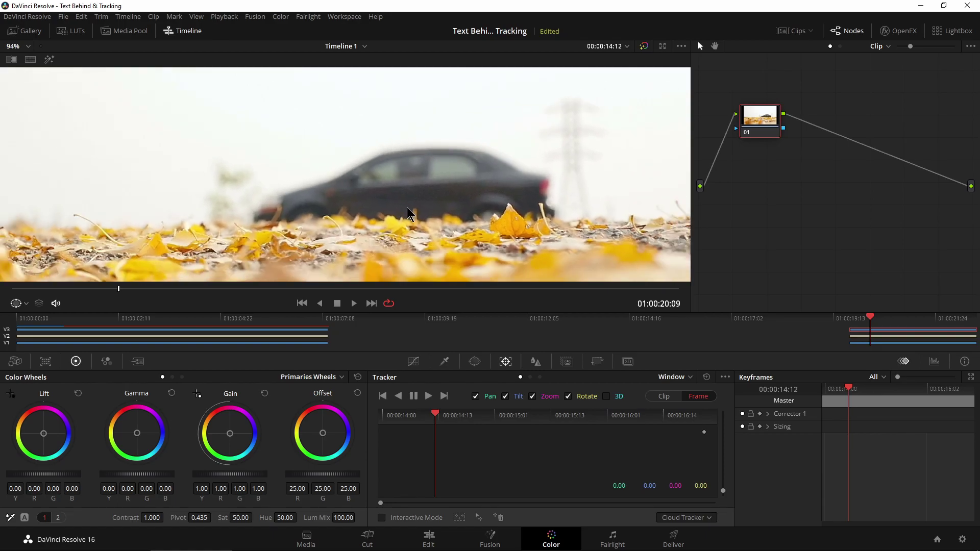
drag(118, 287, 98, 302)
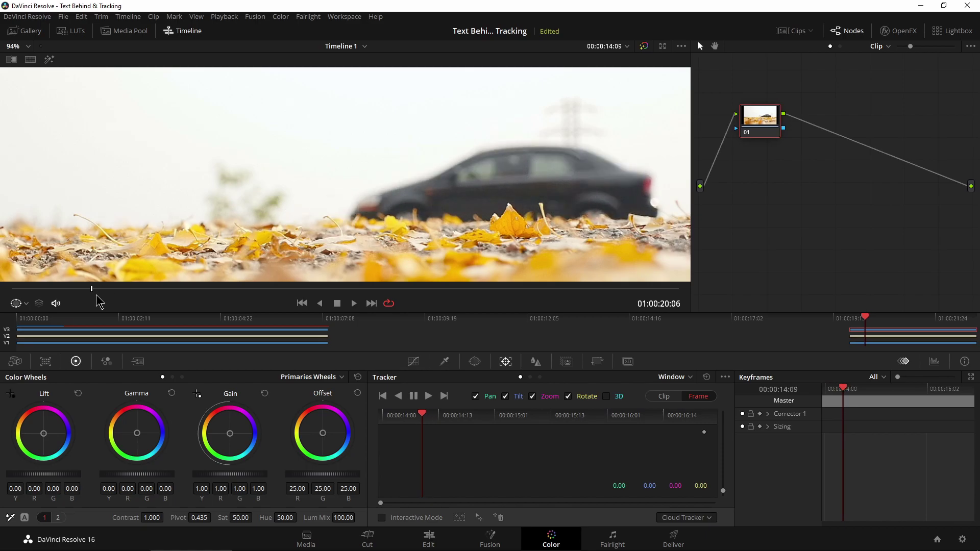
scroll(413, 206, up, 1)
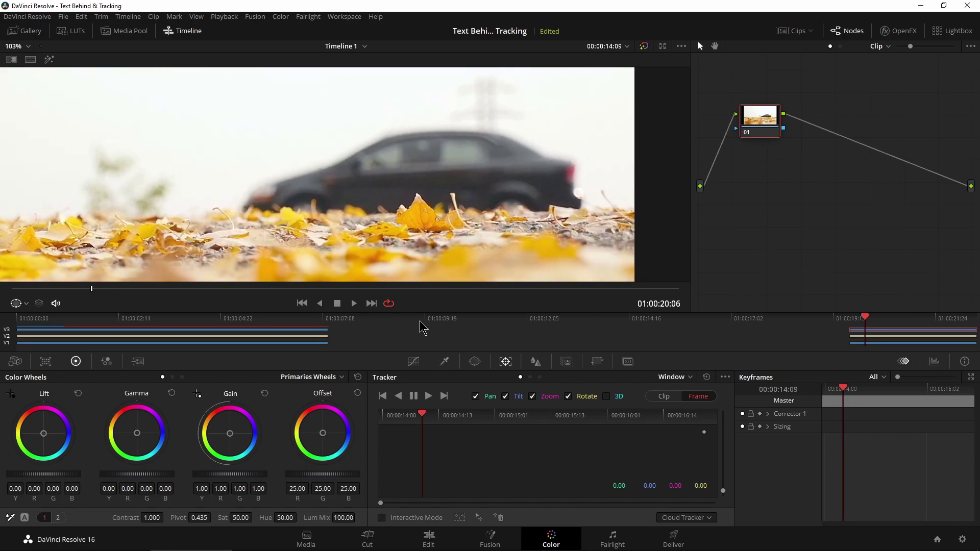
Trace a closed curve window around the car, from its rear end over the roof.
click(475, 367)
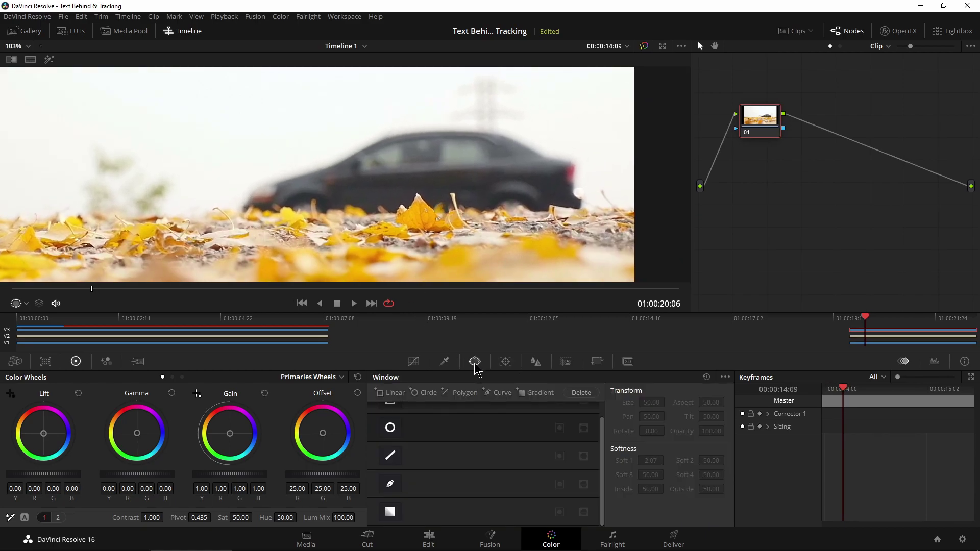
click(391, 484)
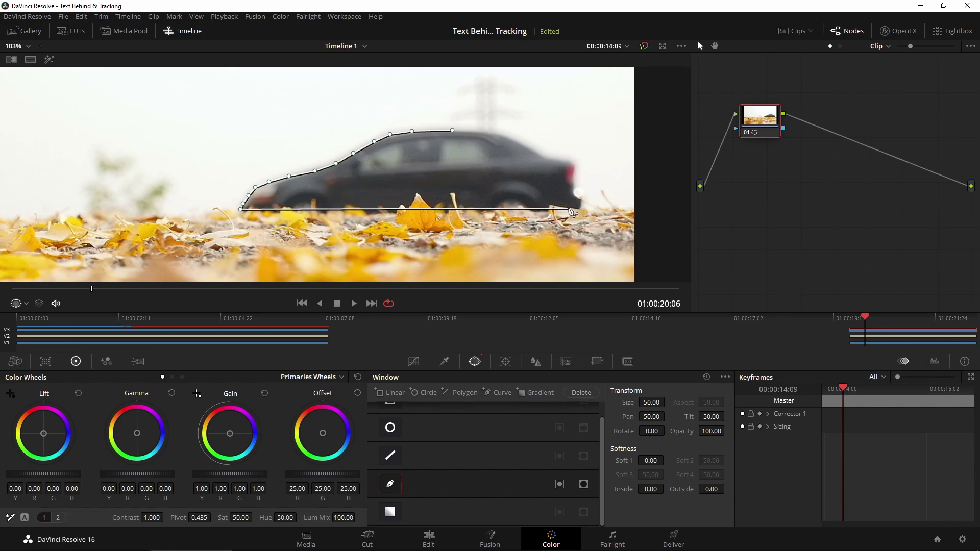
click(580, 210)
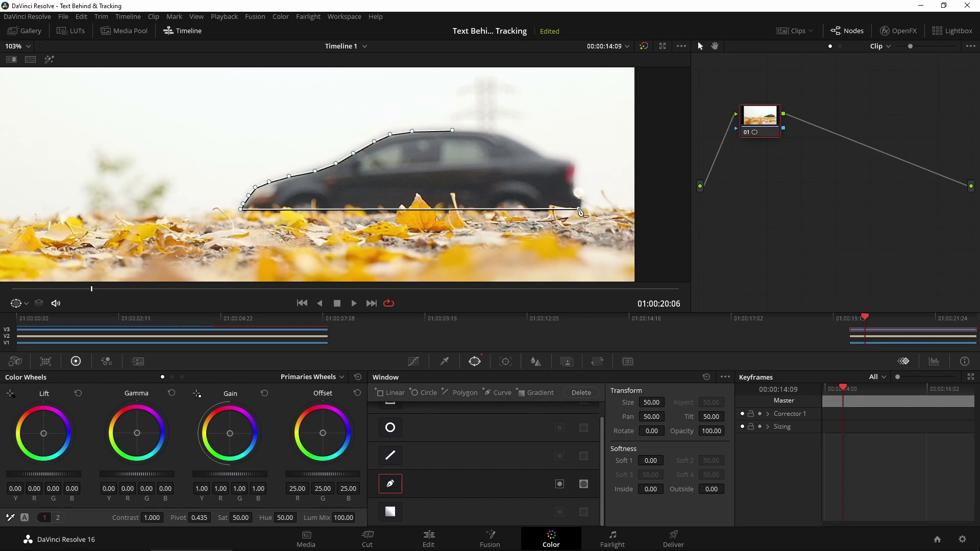
scroll(576, 211, up, 5)
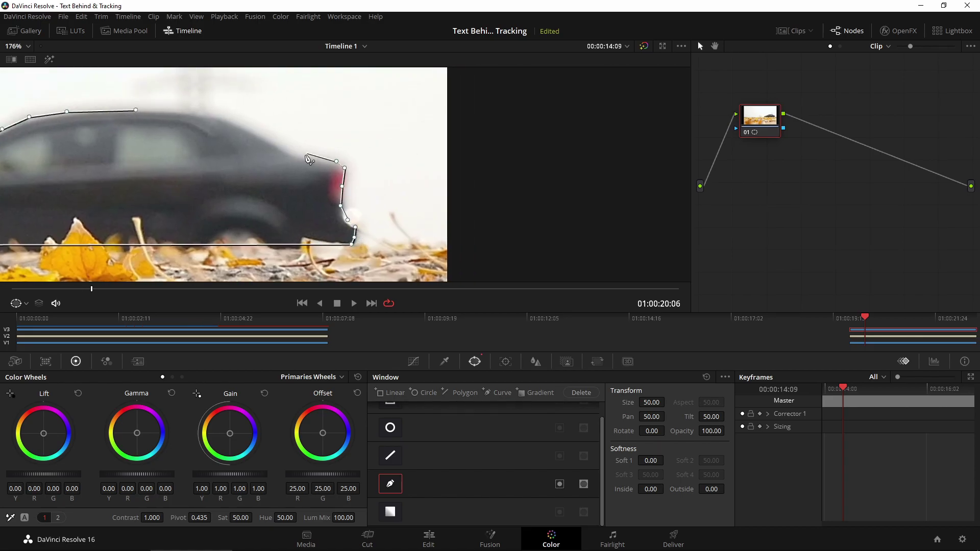
click(198, 113)
click(173, 111)
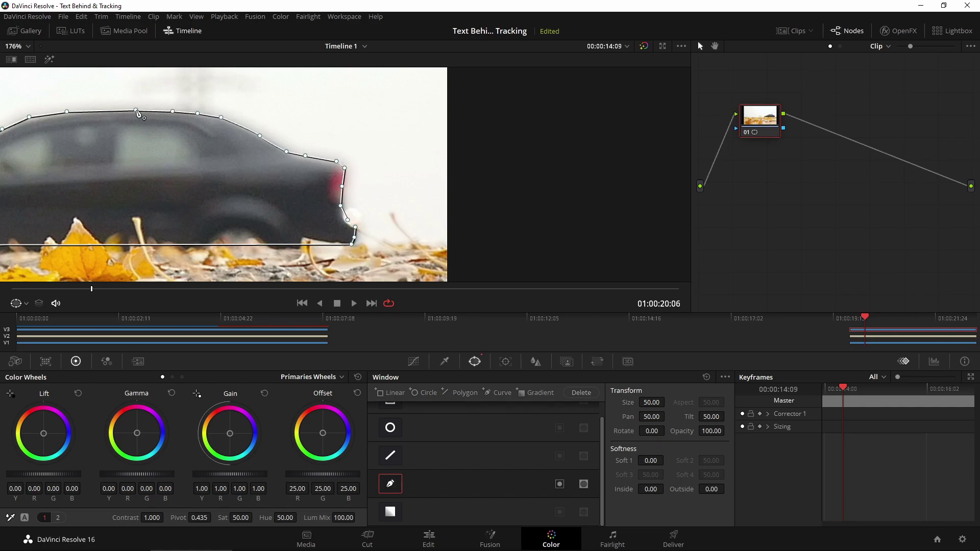
click(136, 112)
scroll(359, 174, down, 4)
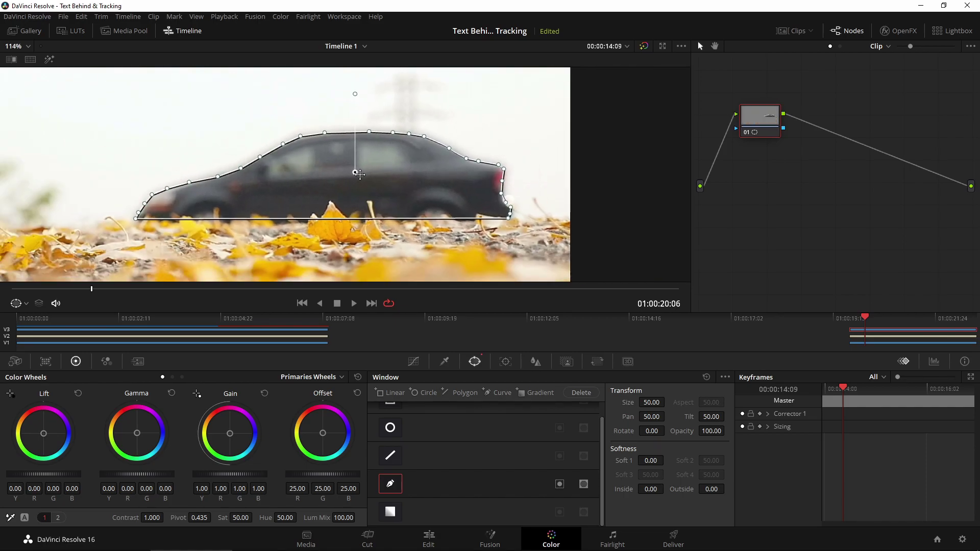
scroll(360, 174, down, 3)
Add an Alpha Output to the node graph and connect the node's mask output to it.
right_click(864, 229)
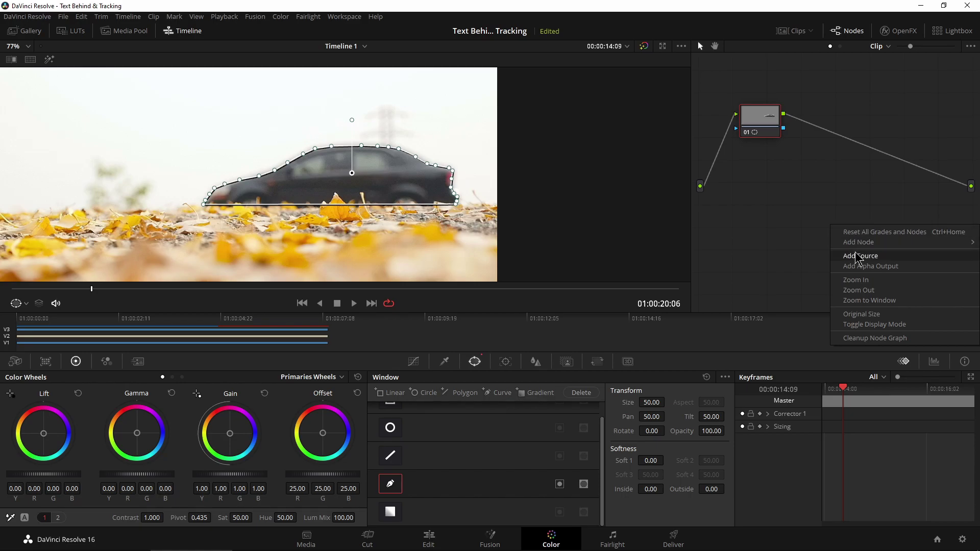
click(863, 265)
drag(783, 128, 912, 167)
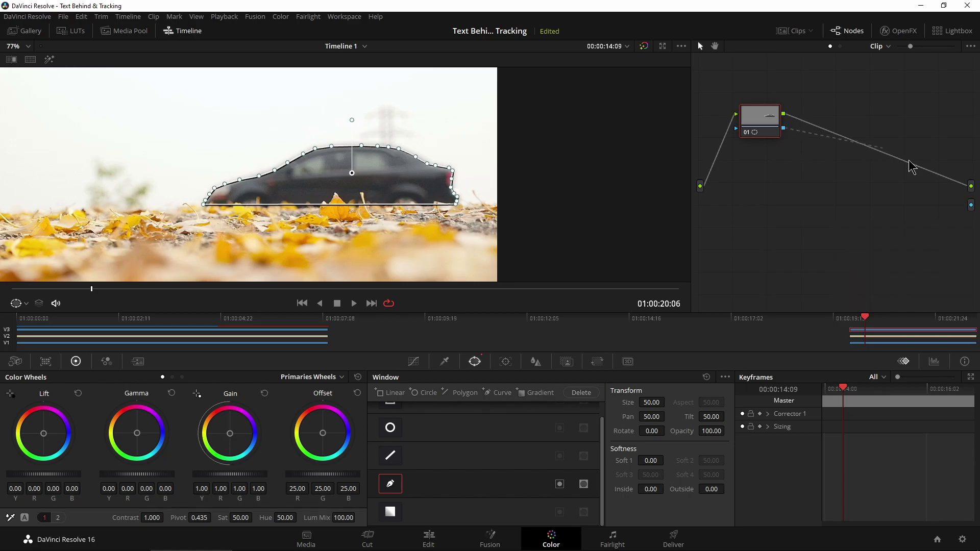
drag(965, 201, 971, 204)
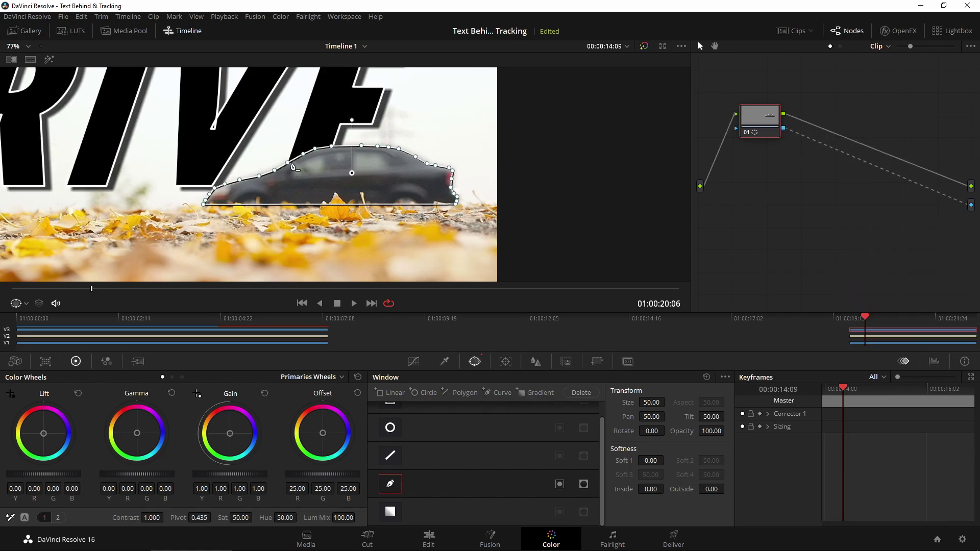
Track the car mask backward through the clip with the Tracker.
click(506, 362)
scroll(307, 202, down, 4)
drag(174, 172, 280, 179)
scroll(280, 179, down, 1)
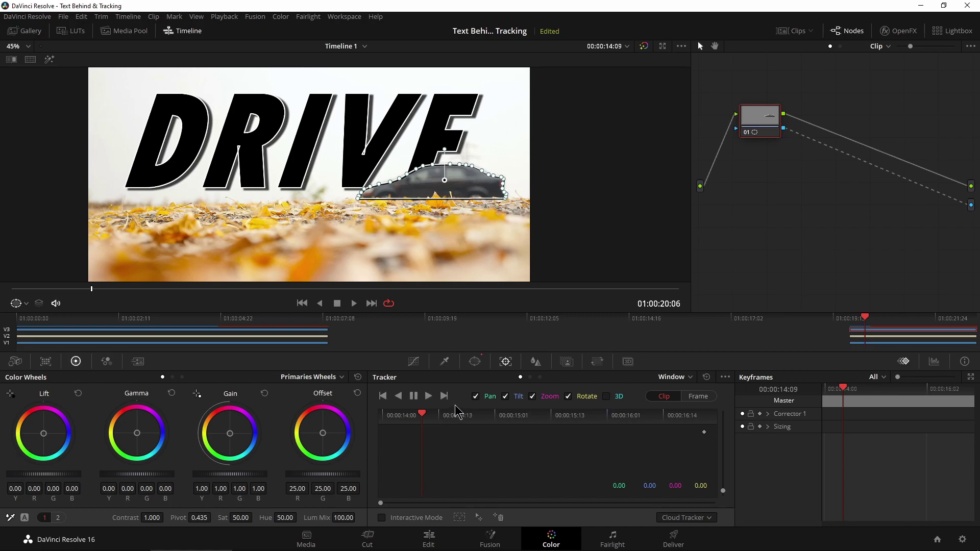
click(398, 397)
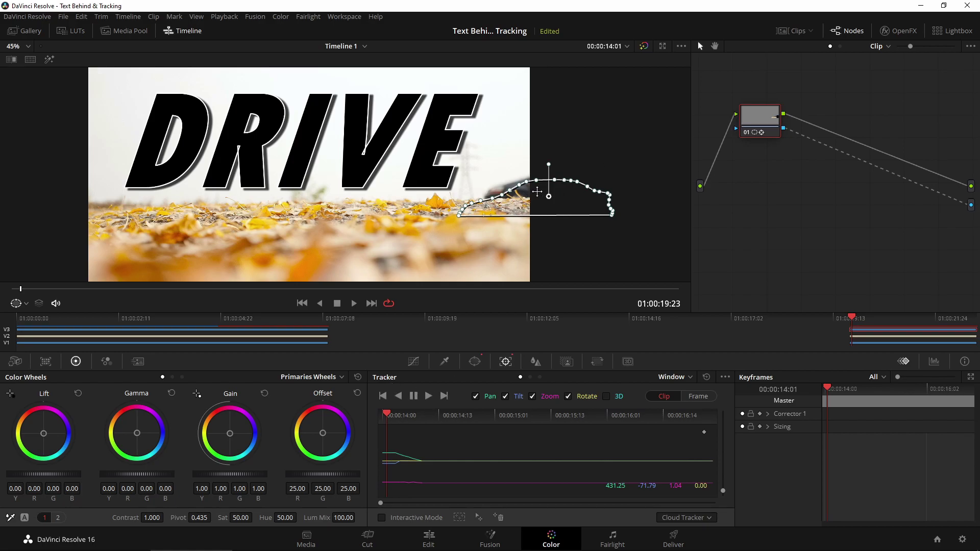
Reposition the mask on the car, track it forward, then step back to check.
drag(554, 195, 580, 182)
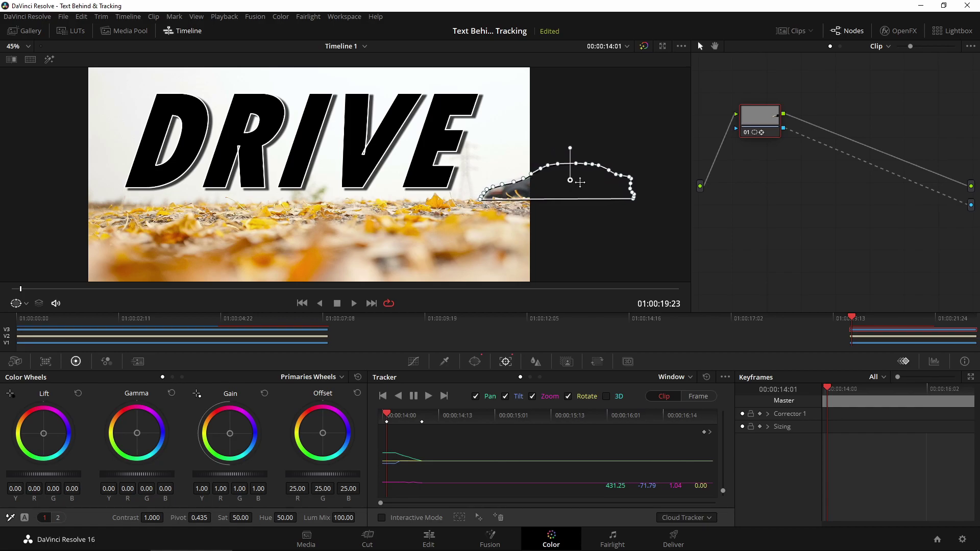
click(428, 397)
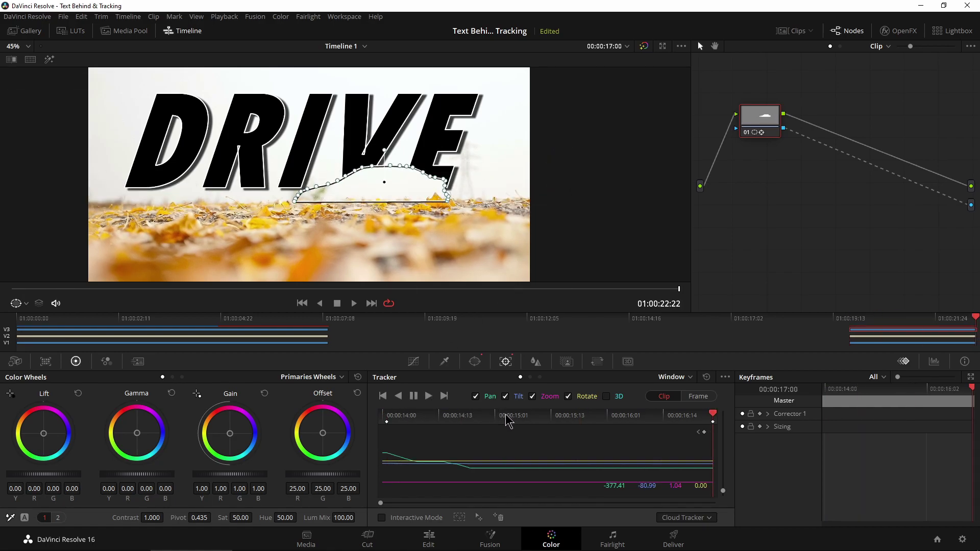
click(464, 420)
click(442, 425)
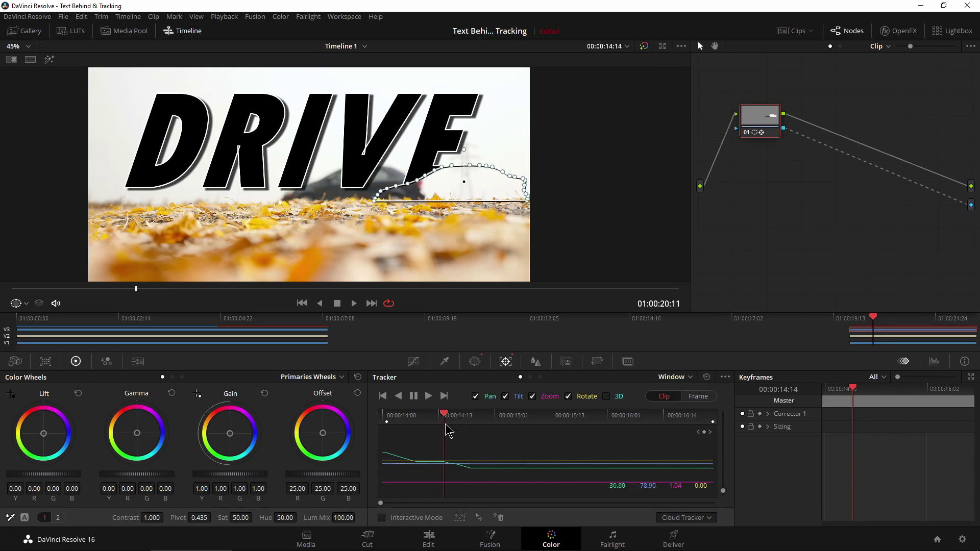
click(439, 425)
Move the mask back onto the car and track it forward again.
drag(458, 206, 395, 204)
scroll(379, 195, up, 5)
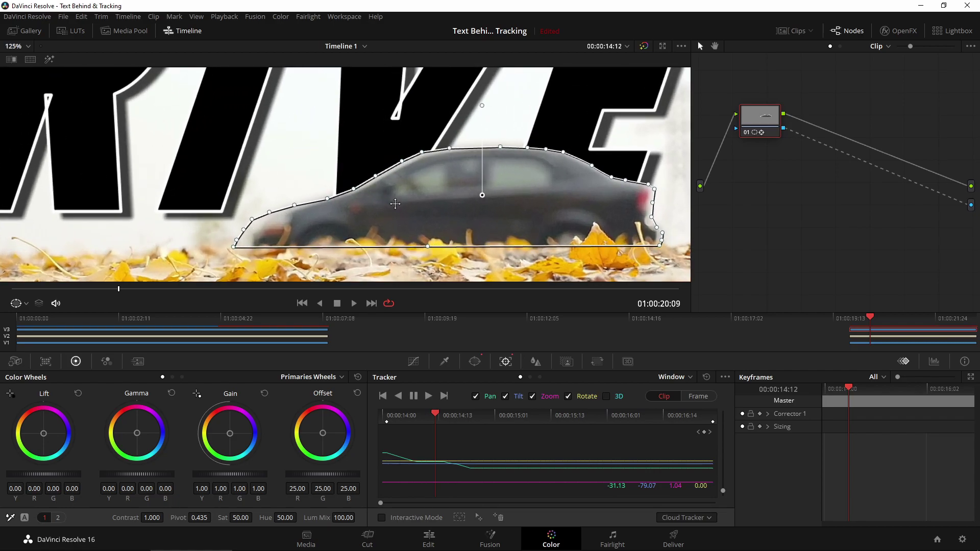
click(429, 397)
scroll(328, 202, down, 4)
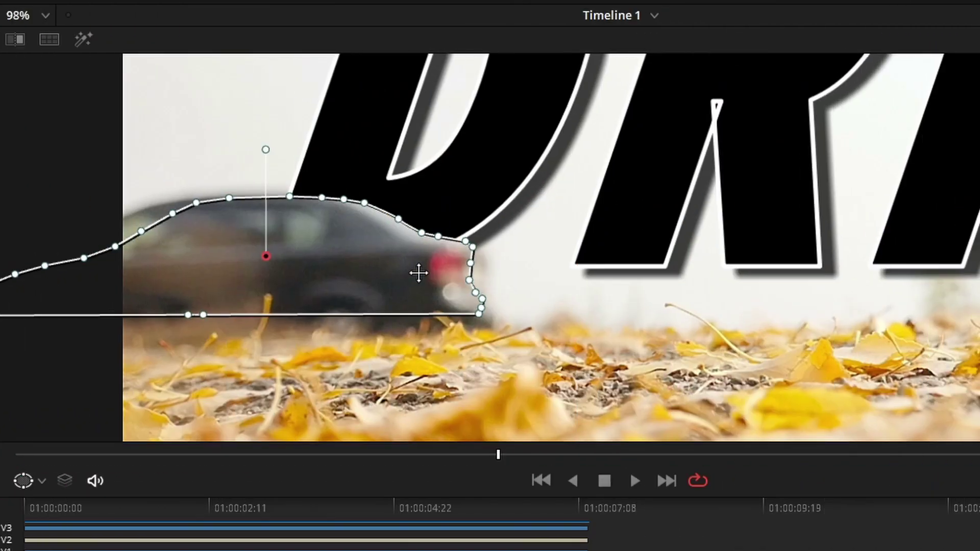
Pull the mask's rear corner in to hug the car's tail and step forward to check.
scroll(418, 274, up, 2)
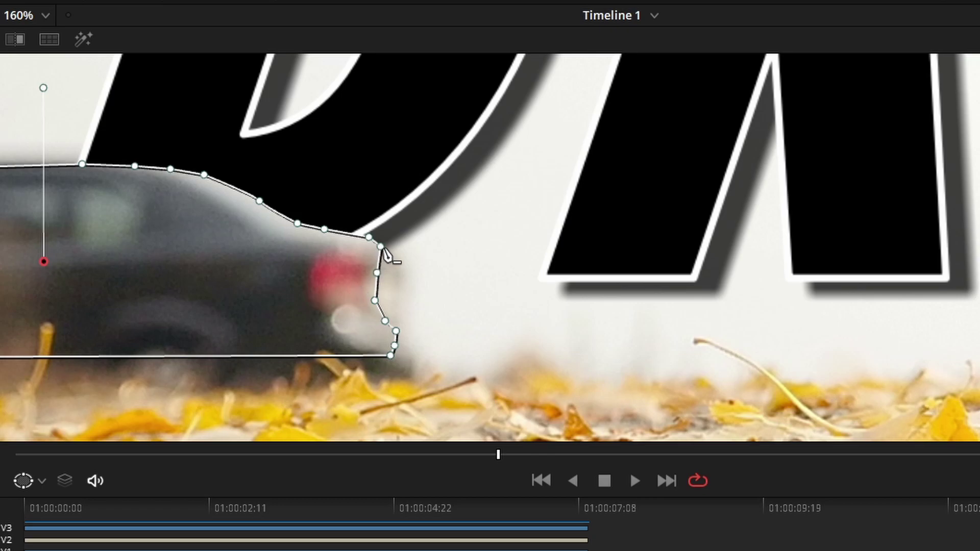
drag(380, 247, 398, 360)
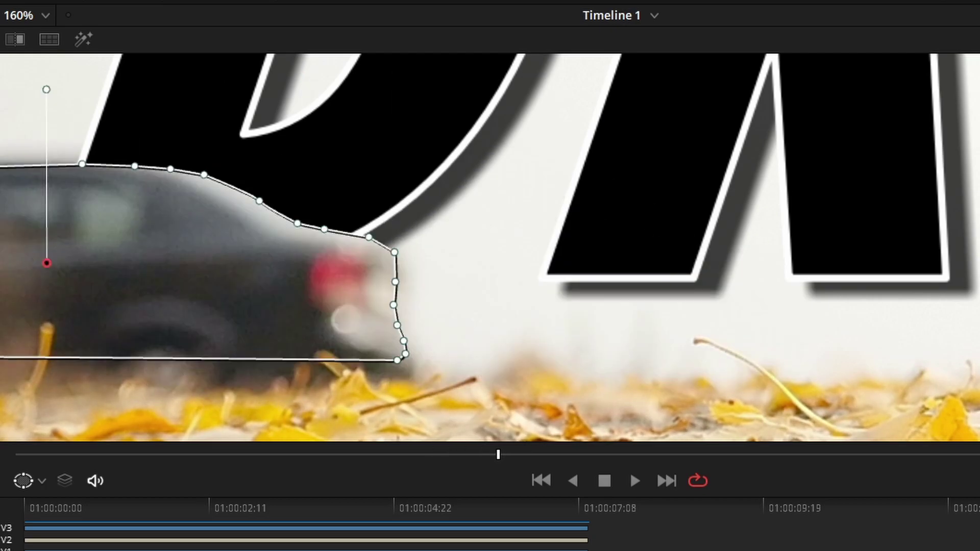
key(Right)
key(Right)
key(Right)
key(Right)
key(Right)
key(Right)
key(Right)
key(Right)
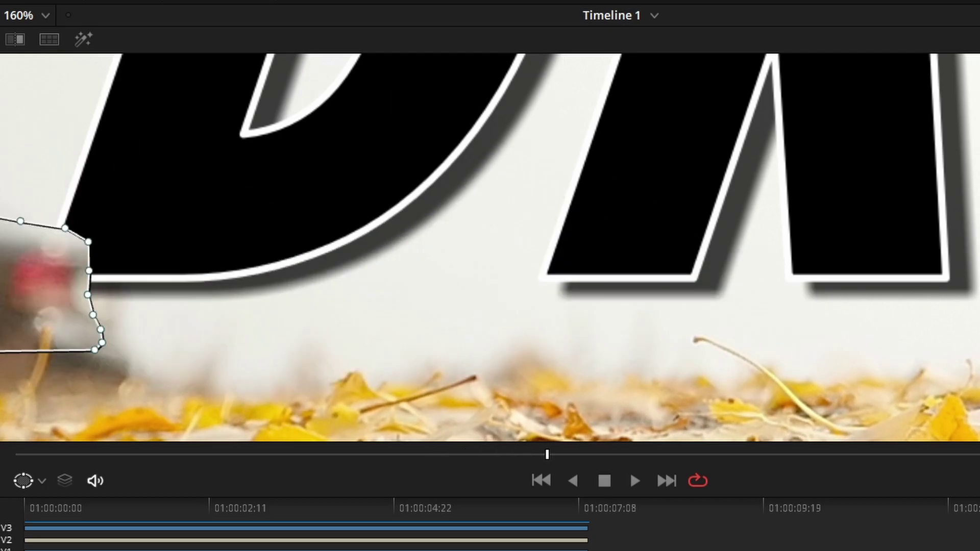
scroll(696, 298, down, 4)
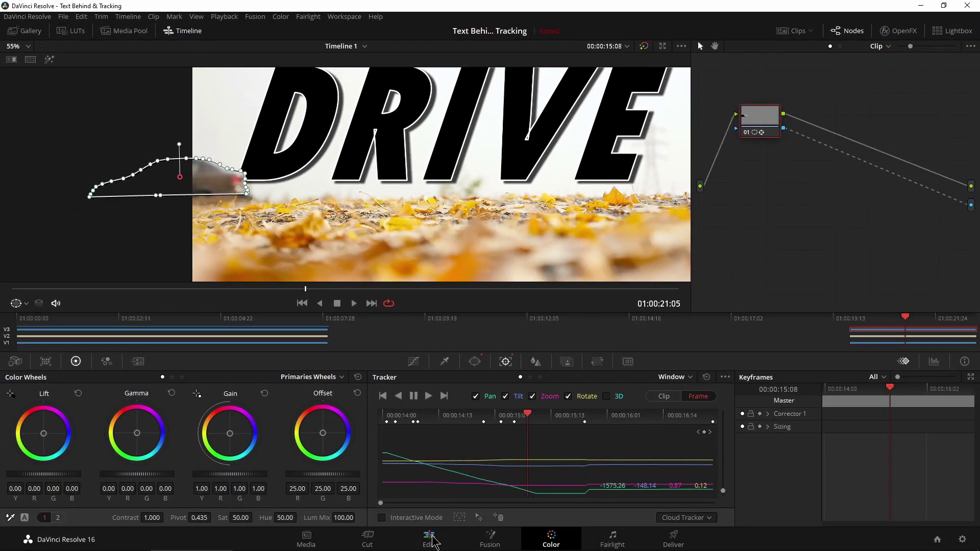
Play the shot on the Edit page from where the car is visible to check the mask.
click(431, 539)
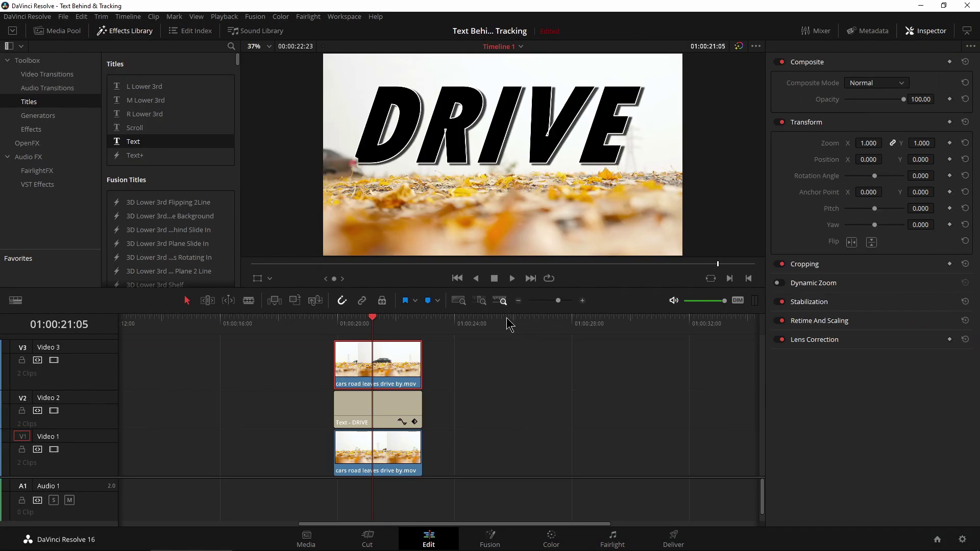
drag(375, 323, 341, 327)
key(space)
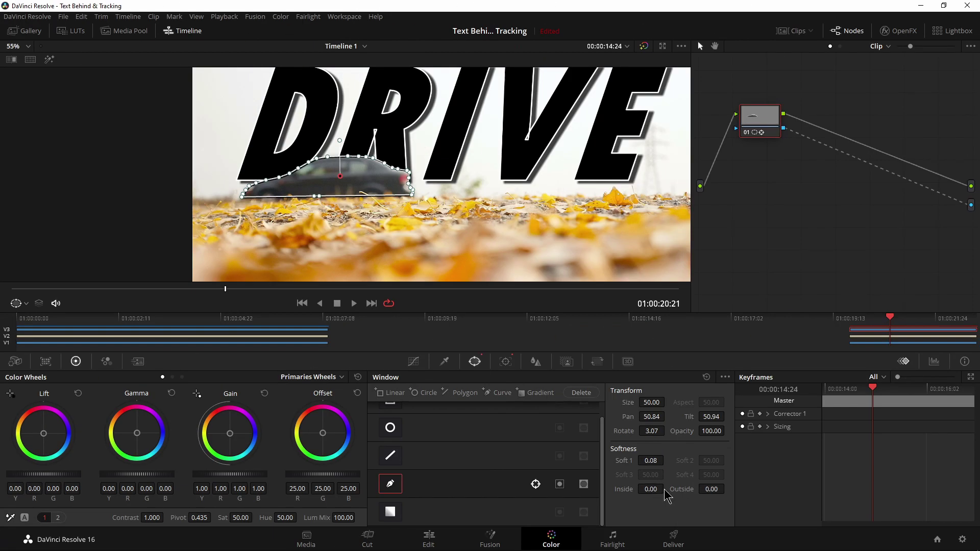
Set the car window's inside softness to 1.62 and return to the Edit page.
scroll(276, 176, up, 15)
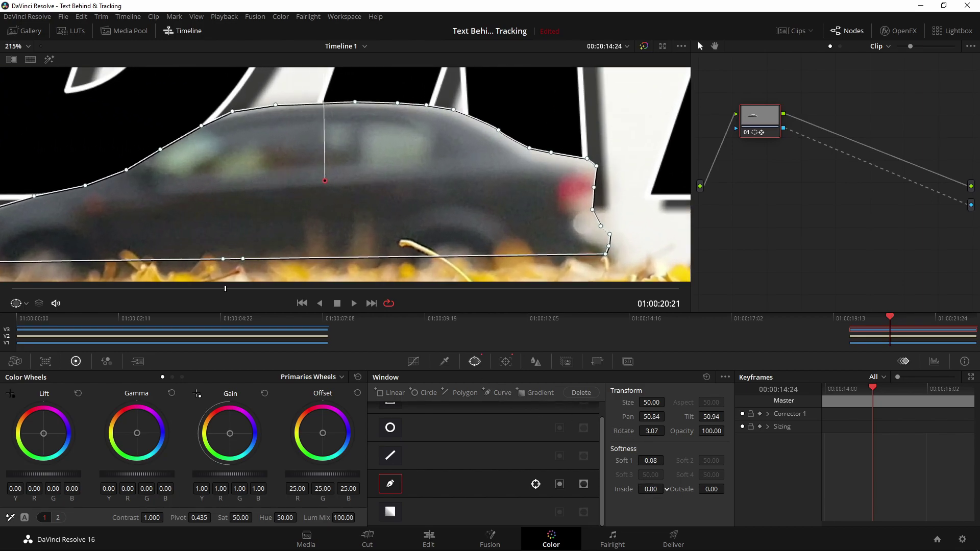
drag(667, 489, 671, 489)
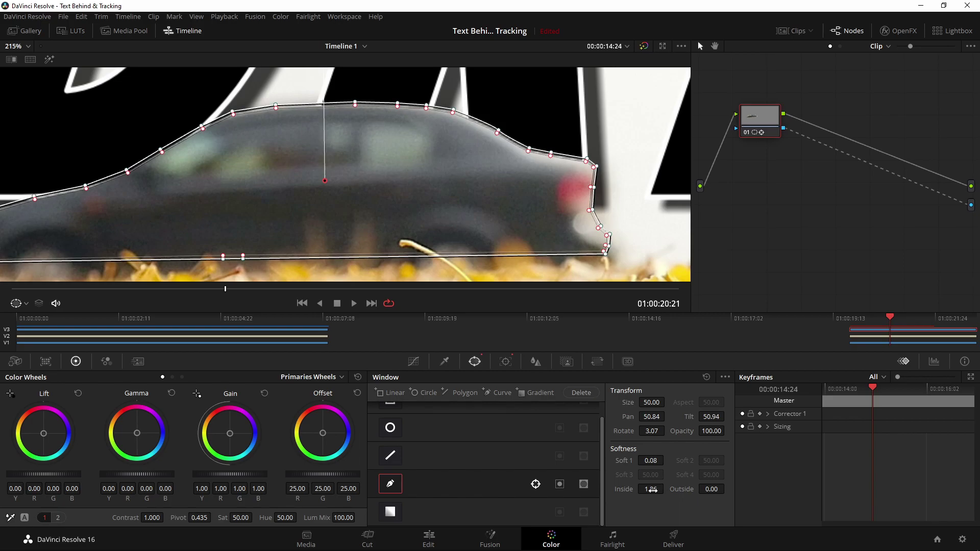
click(429, 537)
Review playback with J/L/K, zoom the timeline out, and move the playhead to the start.
key(j)
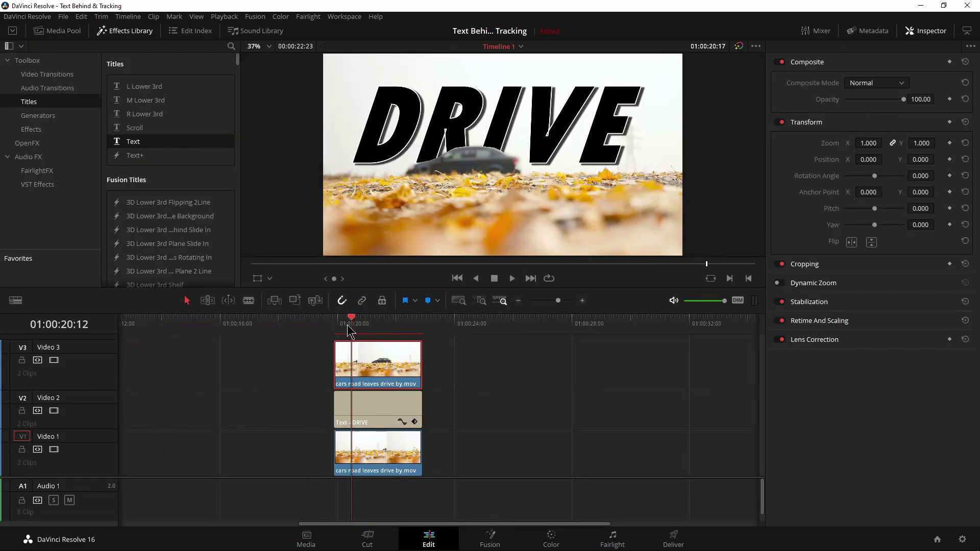
key(l)
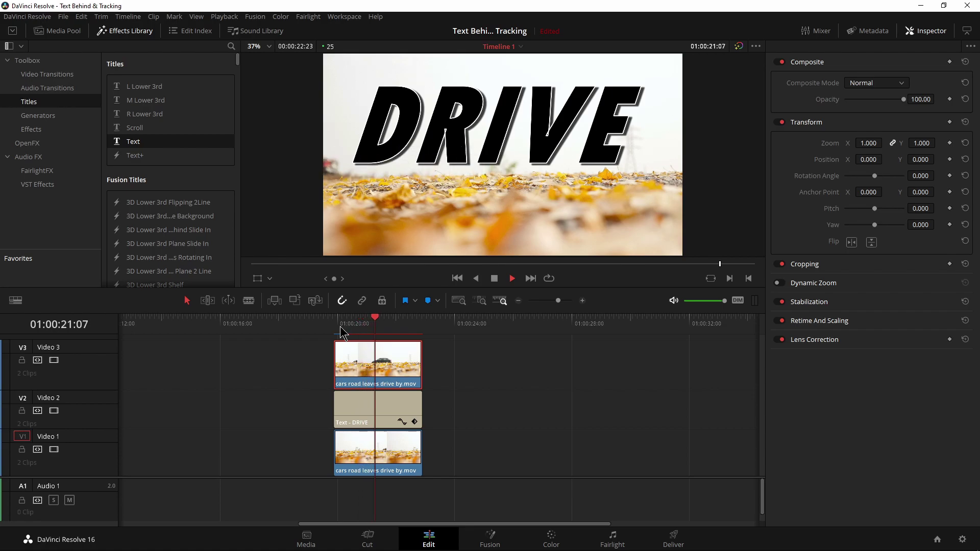
key(k)
drag(557, 301, 554, 301)
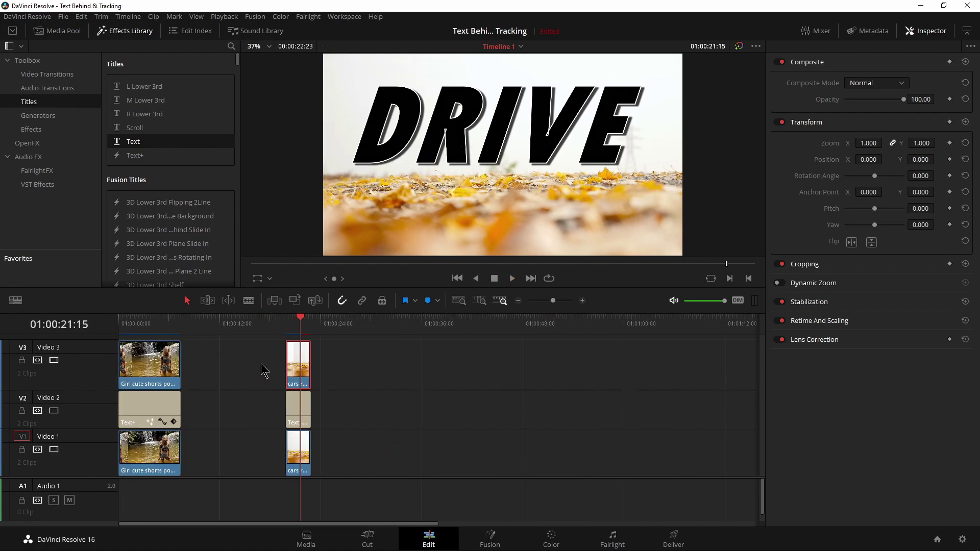
drag(140, 331, 105, 334)
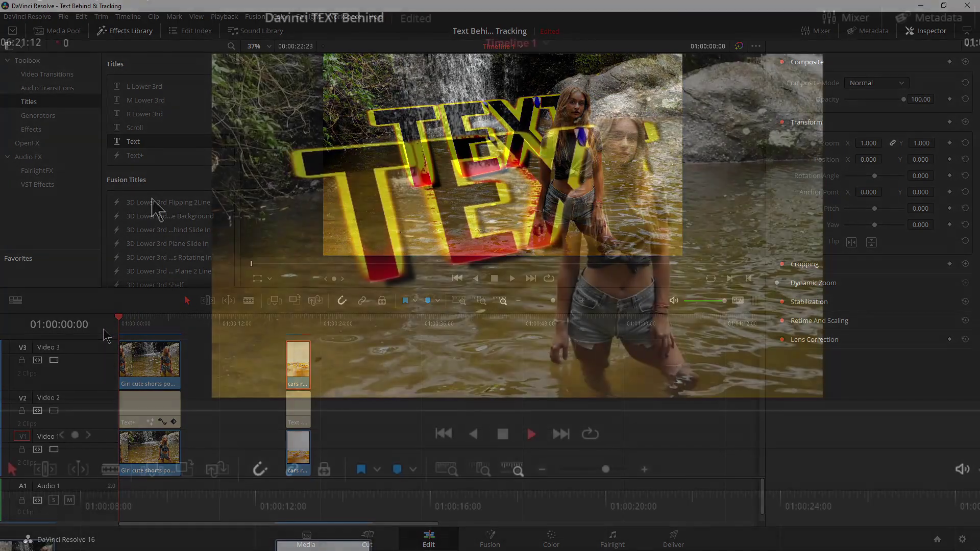